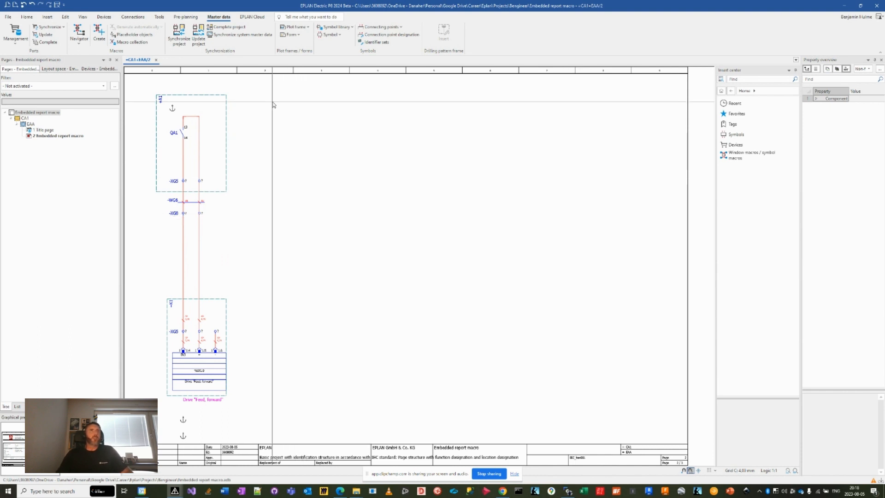
# Start a new Device tag list report for the current page with manual placement as output format
pyautogui.click(160, 18)
pyautogui.click(48, 32)
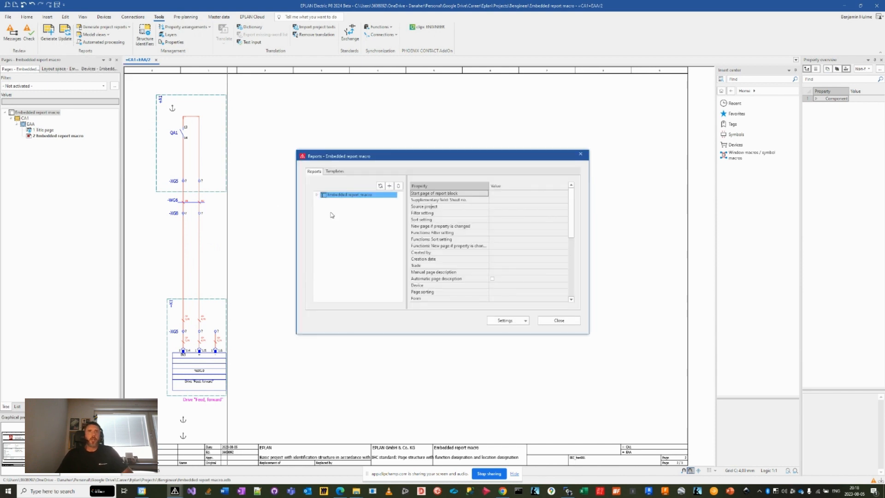
pyautogui.click(334, 172)
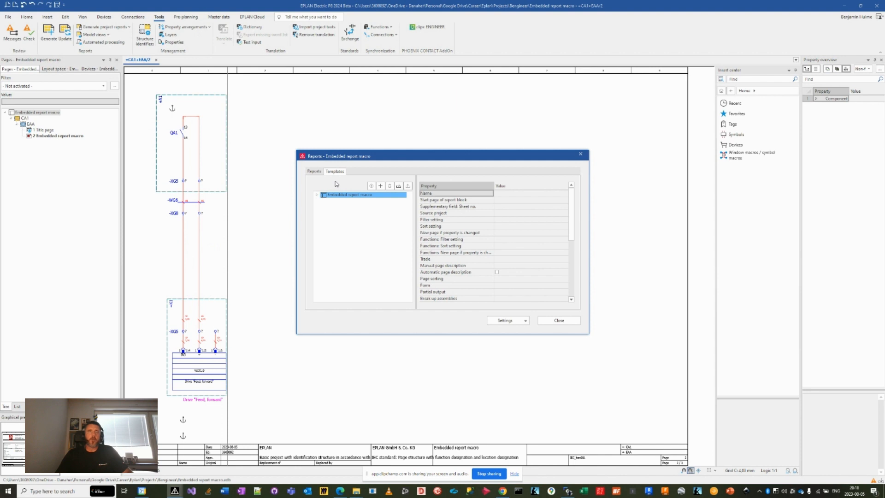
pyautogui.click(314, 173)
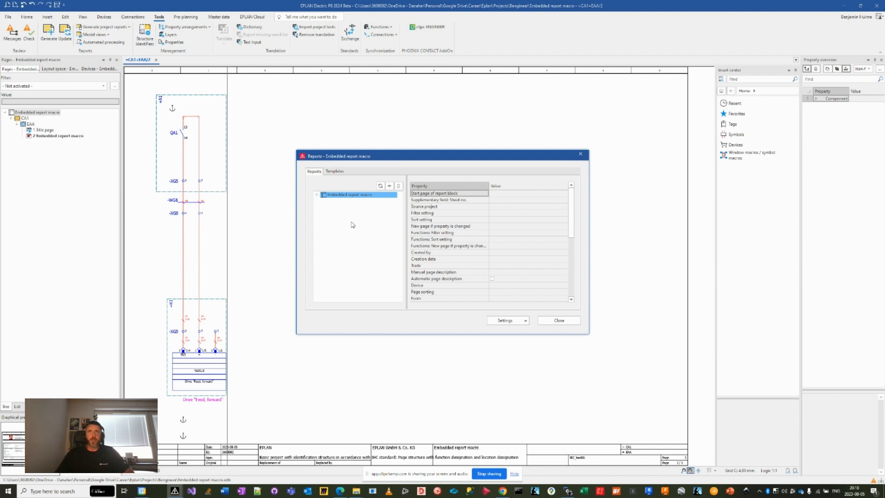
pyautogui.click(389, 185)
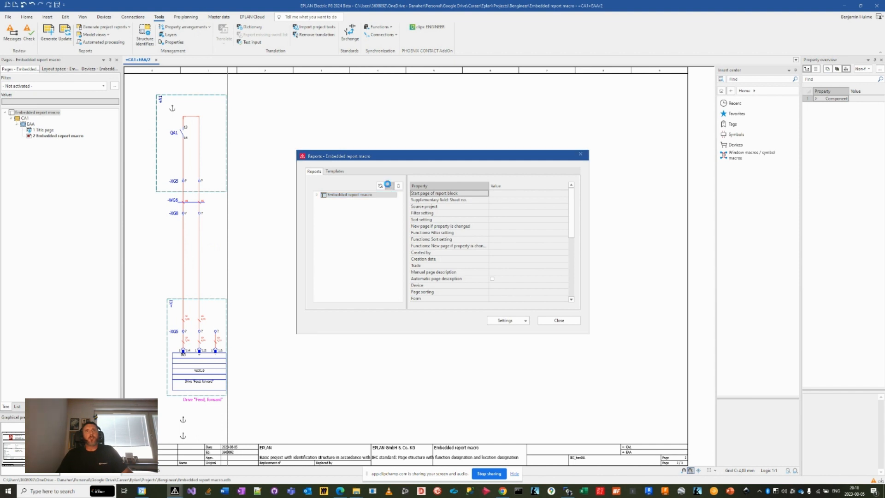
pyautogui.click(513, 183)
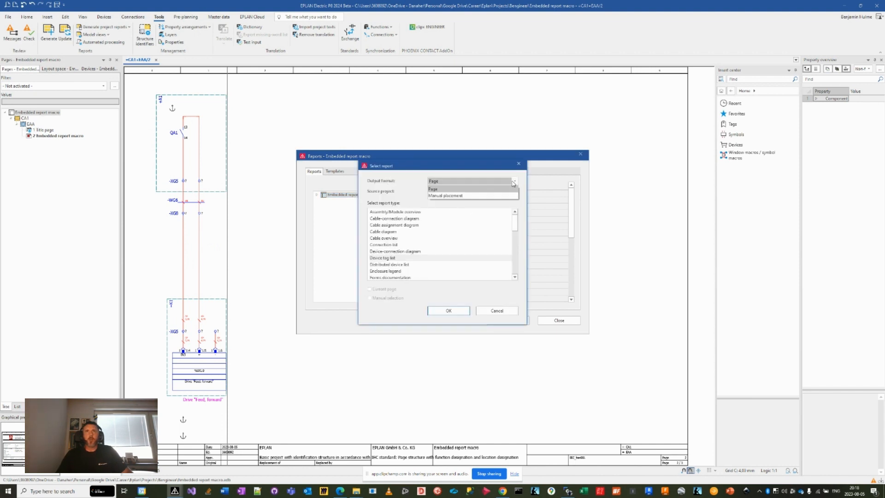
pyautogui.click(471, 195)
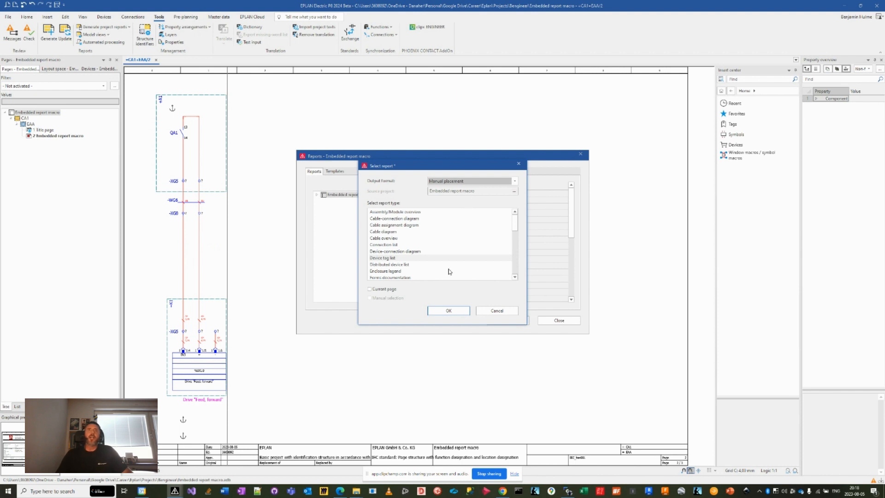
pyautogui.click(393, 259)
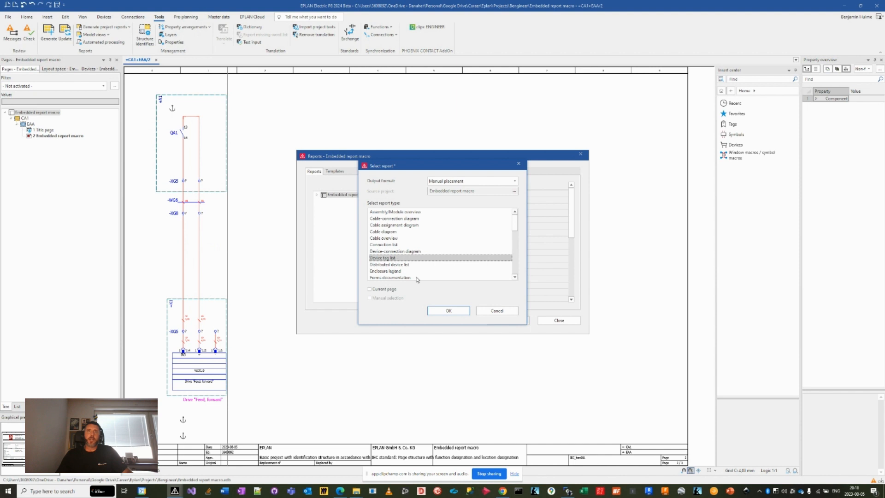
pyautogui.click(370, 289)
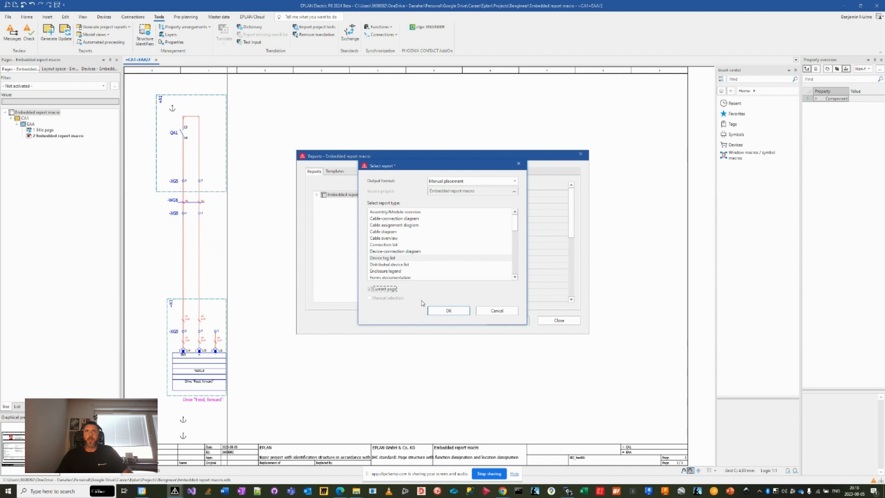
pyautogui.click(449, 312)
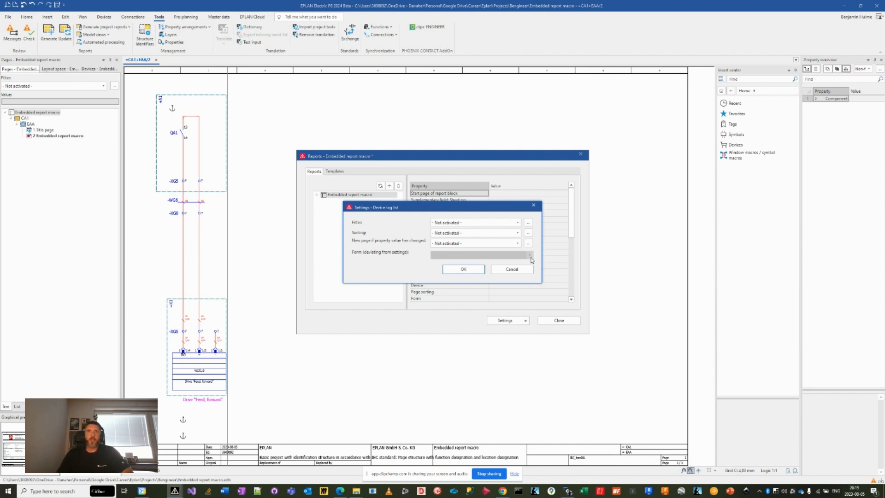
# Browse the available device tag list forms and duplicate the form file F03_002.f03
pyautogui.click(529, 255)
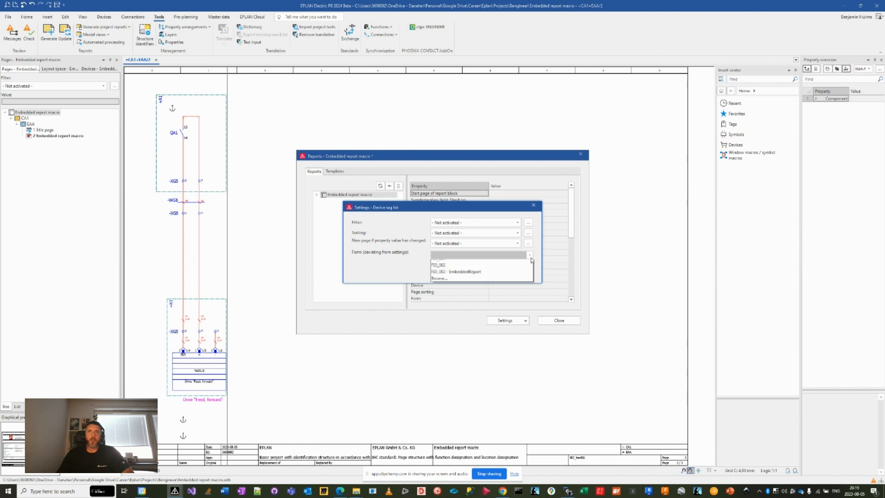
pyautogui.click(476, 291)
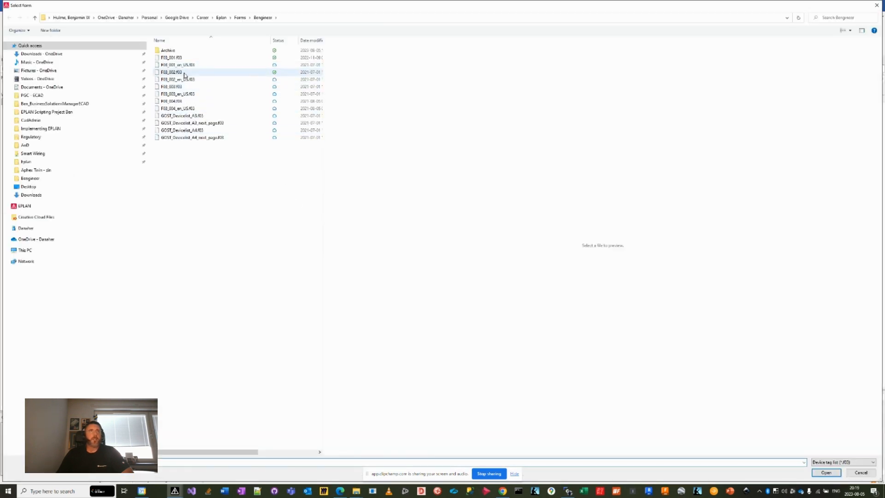
pyautogui.click(183, 73)
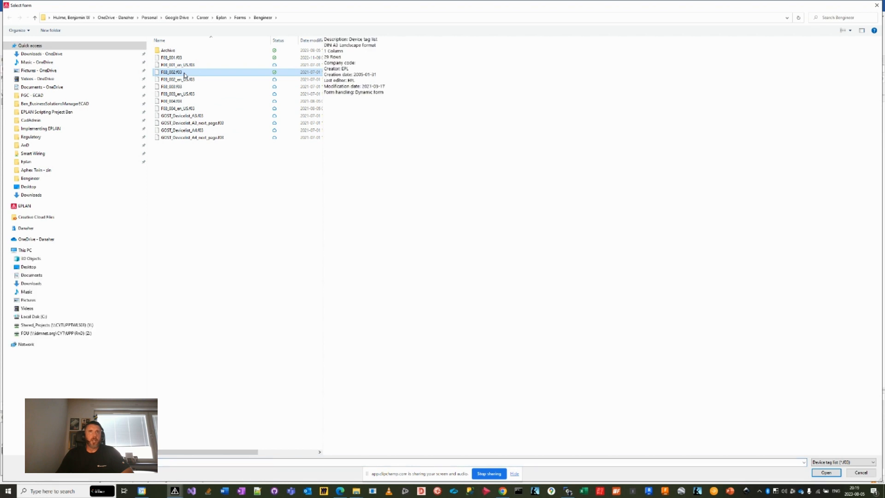
pyautogui.click(184, 57)
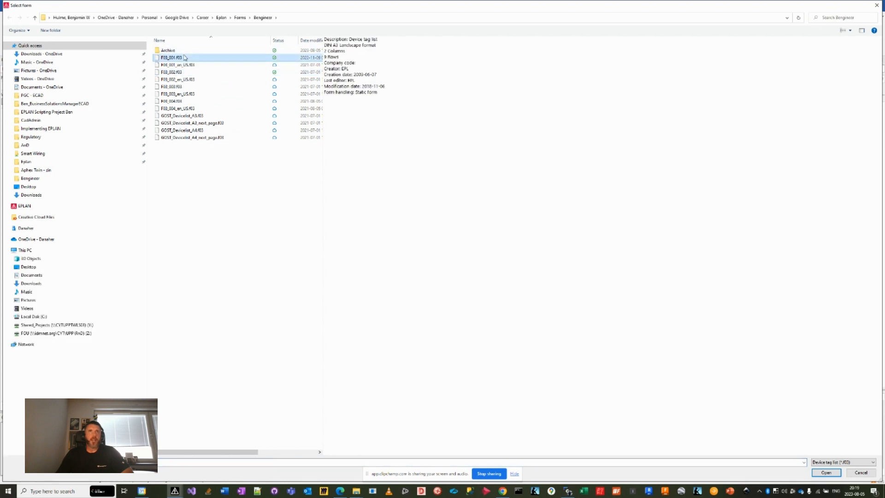
pyautogui.click(177, 73)
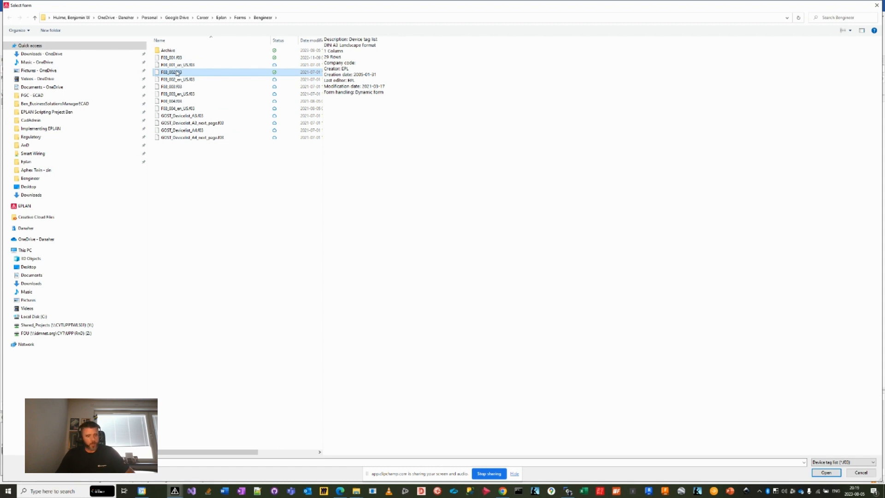
pyautogui.hotkey('ctrl', 'v')
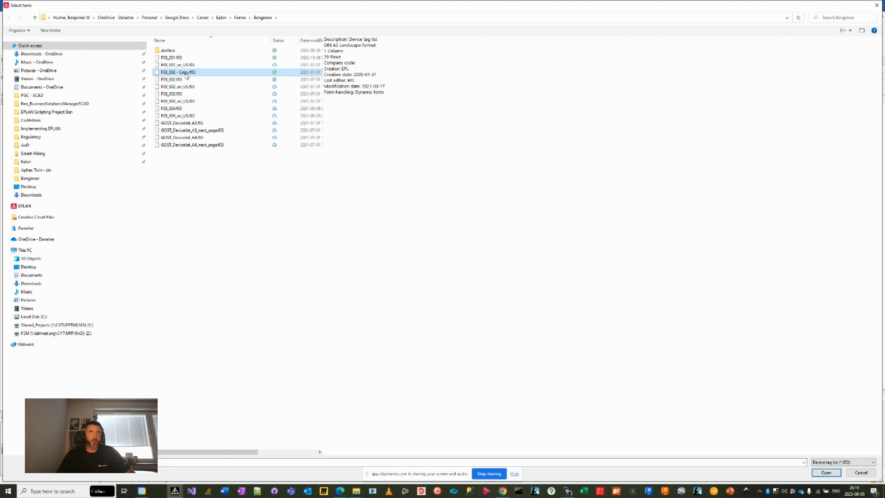
# Rename the copied form file as F03_002 - EmbeddedReport.f03
pyautogui.rightClick(187, 75)
pyautogui.click(154, 259)
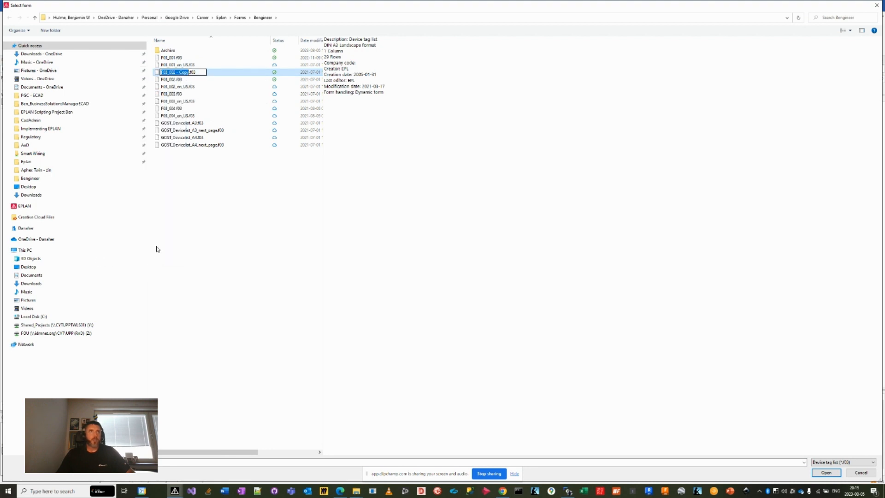
pyautogui.press('Right')
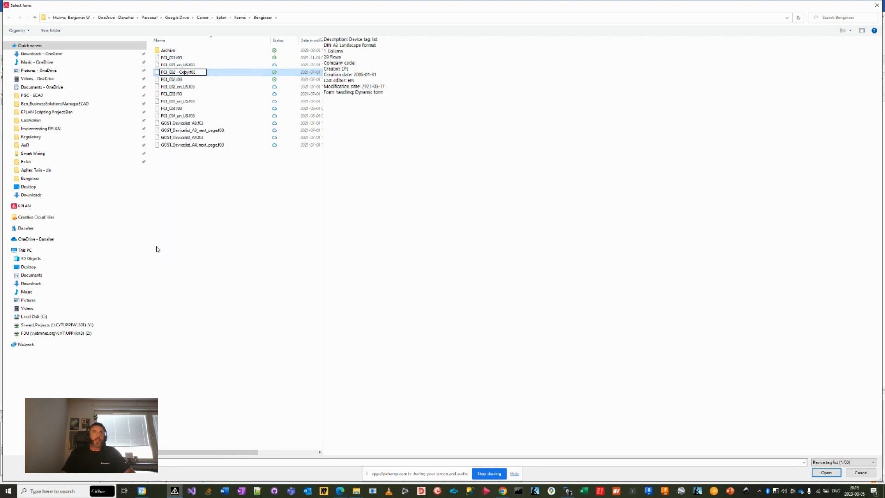
pyautogui.press('BackSpace')
pyautogui.press('BackSpace')
pyautogui.write('Embal')
pyautogui.write('dedReport')
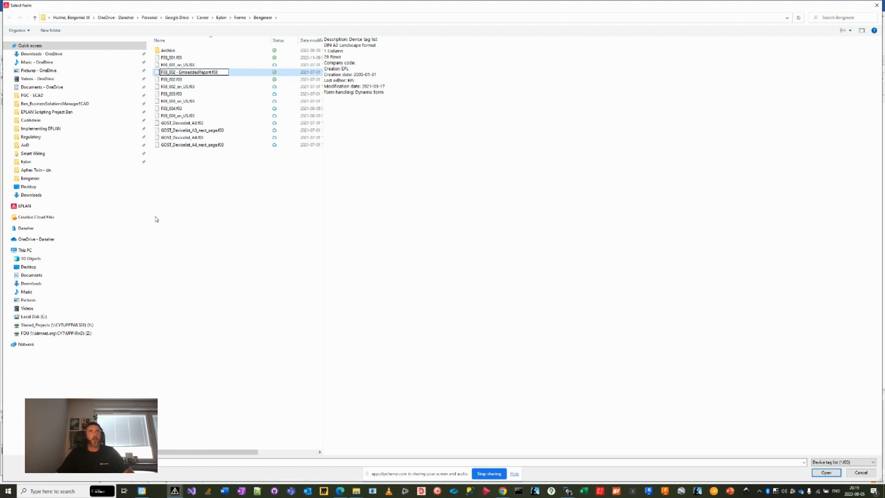
pyautogui.press('Return')
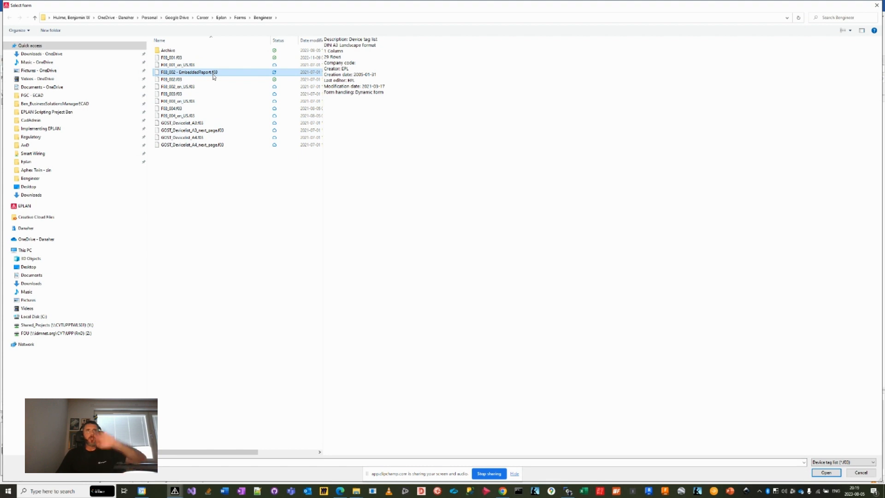
# Assign the F03_002 - EmbeddedReport form to the report and place the table beside the circuit, near the page's upper edge
pyautogui.click(825, 472)
pyautogui.click(462, 269)
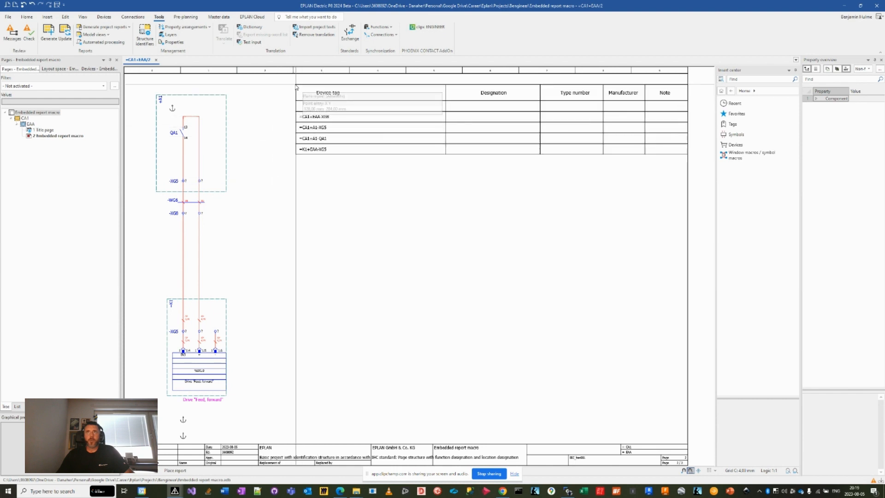
pyautogui.click(296, 79)
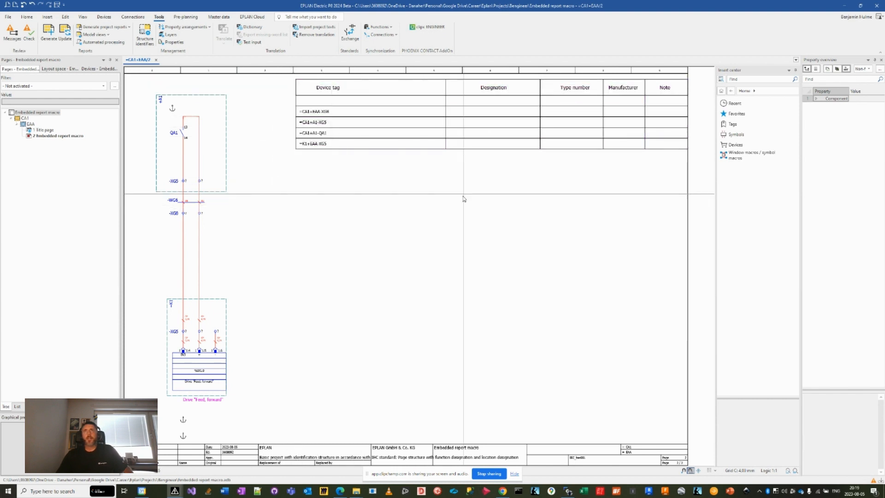
pyautogui.moveTo(463, 194); pyautogui.dragTo(426, 223, button='middle')
pyautogui.moveTo(346, 221); pyautogui.dragTo(398, 191, button='middle')
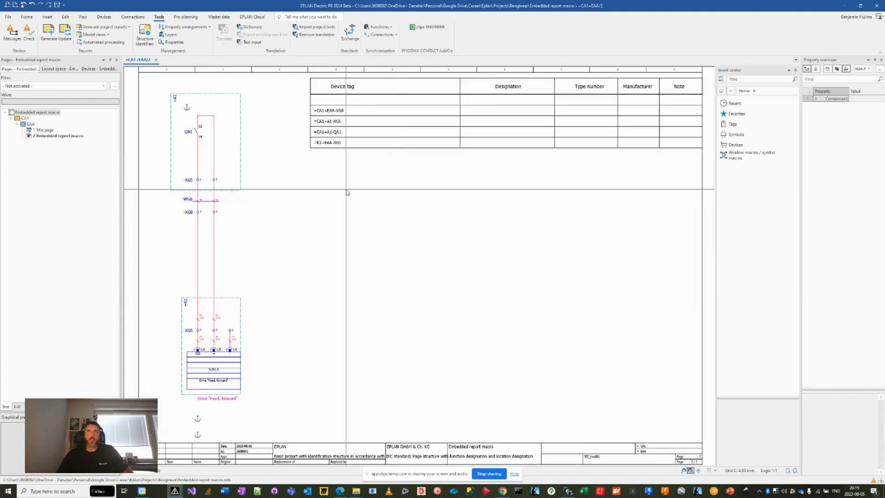
pyautogui.moveTo(398, 173); pyautogui.dragTo(376, 177, button='middle')
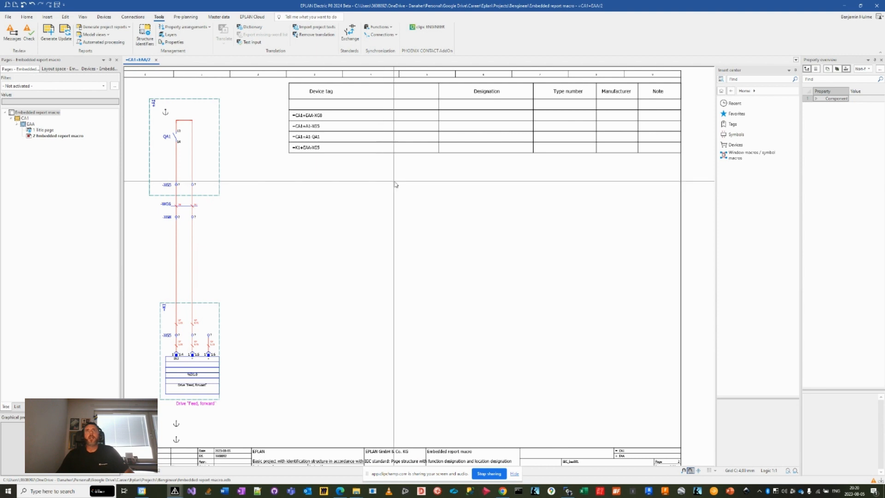
pyautogui.moveTo(396, 181); pyautogui.dragTo(376, 192, button='middle')
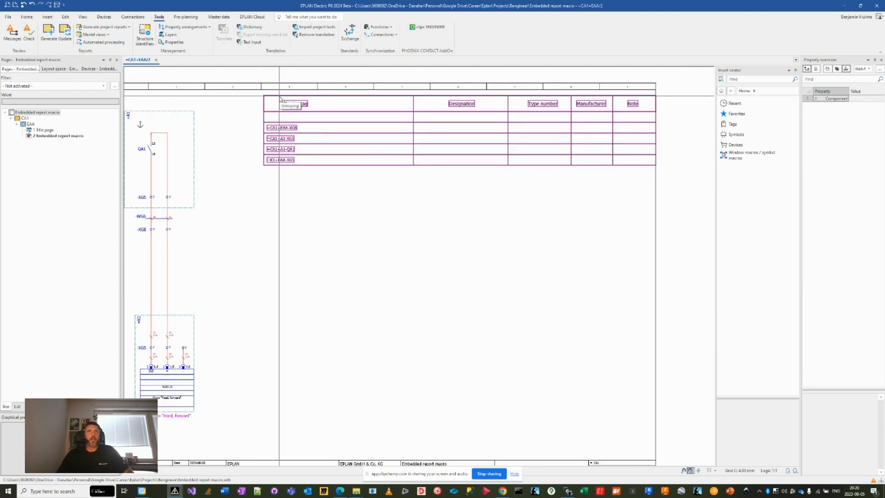
# Open the device tag list form F03_002 - EmbeddedReport.f03 for editing
pyautogui.click(218, 17)
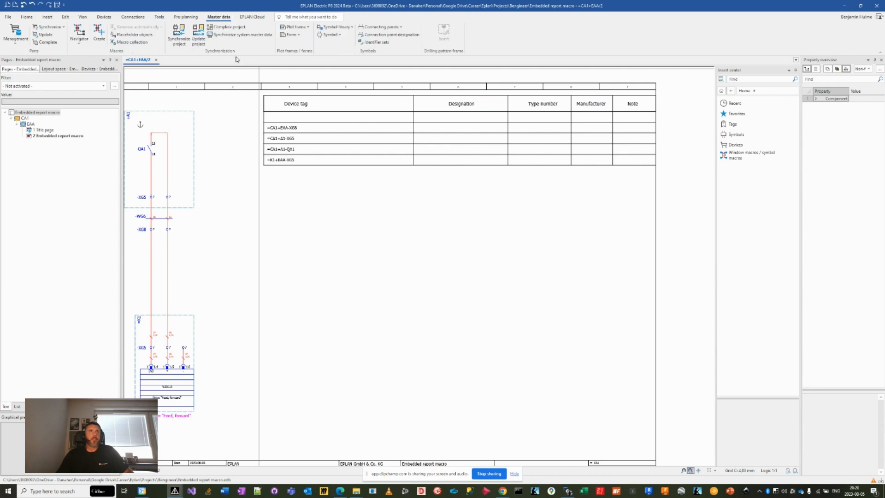
pyautogui.click(291, 35)
pyautogui.click(295, 51)
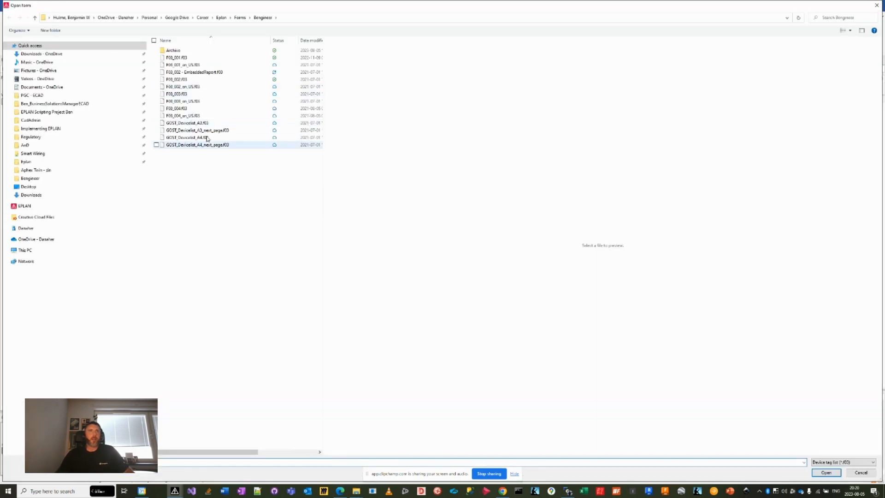
pyautogui.click(203, 72)
pyautogui.press('Return')
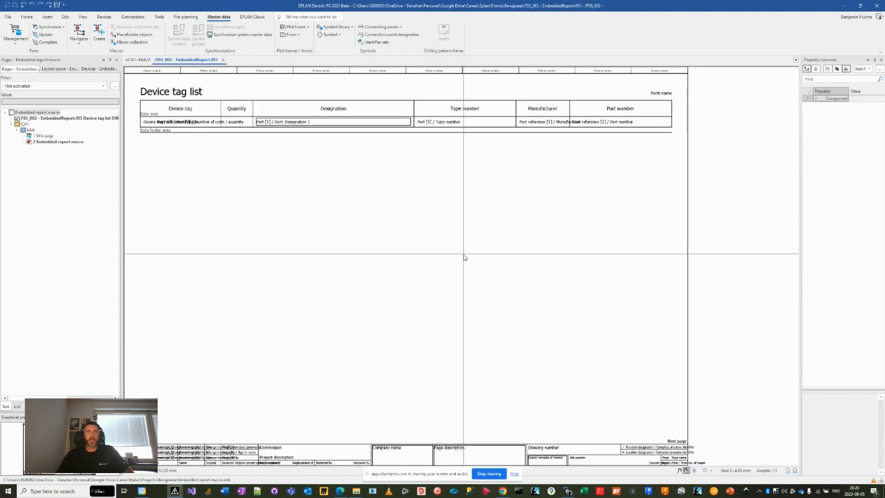
# Delete the Device tag list title text above the form's table
pyautogui.moveTo(306, 185); pyautogui.dragTo(384, 249, button='middle')
pyautogui.moveTo(449, 246); pyautogui.dragTo(431, 247, button='middle')
pyautogui.click(251, 157)
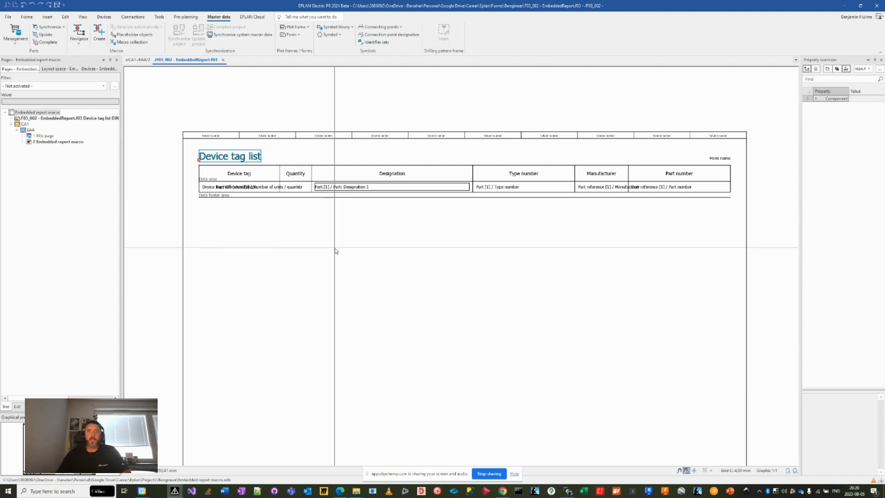
pyautogui.press('Delete')
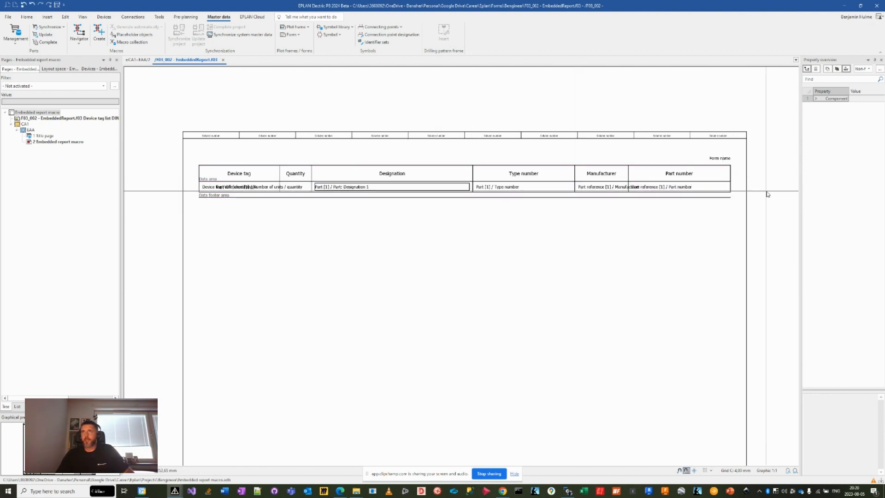
# Make the Form name text above the table invisible in its format properties
pyautogui.doubleClick(727, 159)
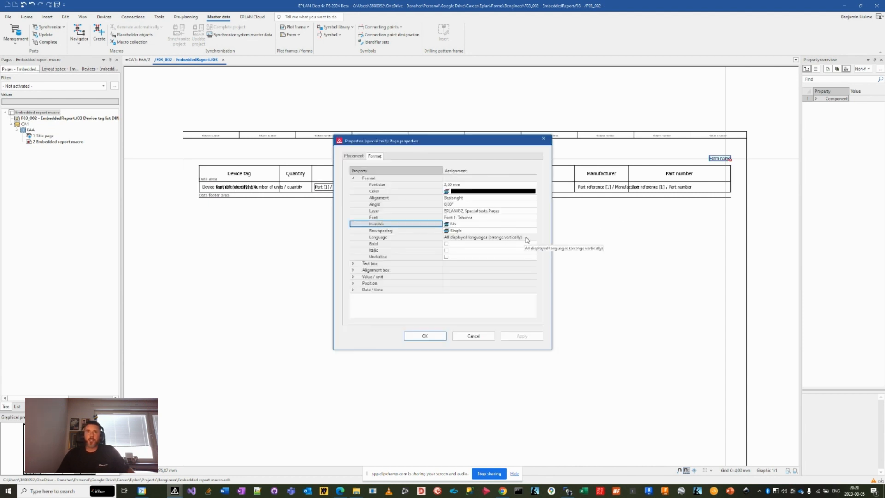
pyautogui.click(534, 224)
pyautogui.click(456, 238)
pyautogui.click(424, 336)
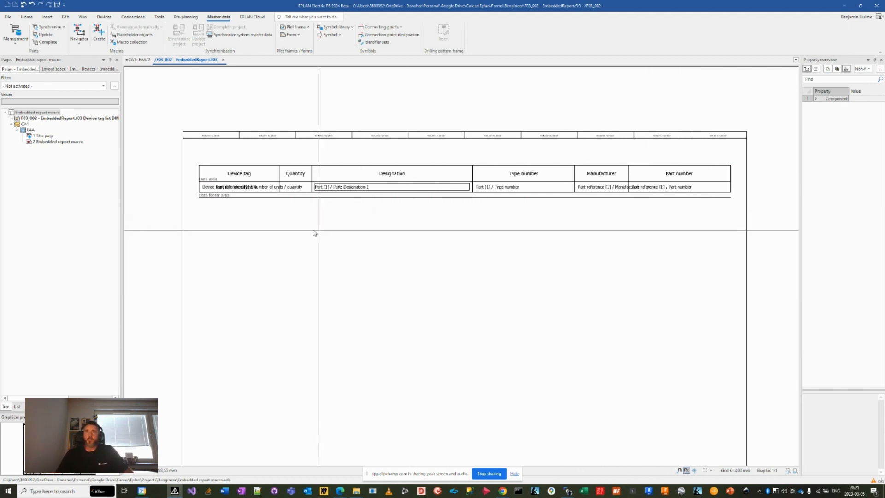
# Remove the Quantity column from the form, including its heading, quantity placeholder text and dividing line
pyautogui.moveTo(269, 233); pyautogui.dragTo(292, 243, button='middle')
pyautogui.scroll(4, 267, 208)
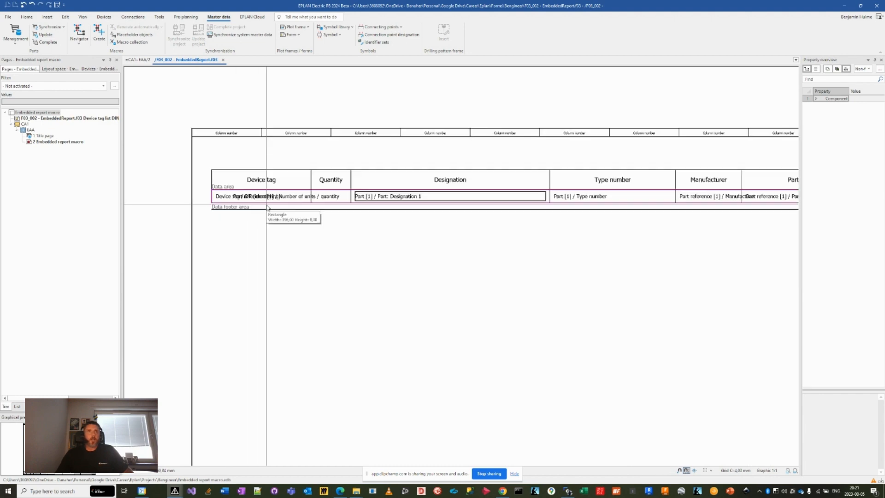
pyautogui.click(390, 165)
pyautogui.press('Delete')
pyautogui.press('Delete')
pyautogui.scroll(-2, 374, 245)
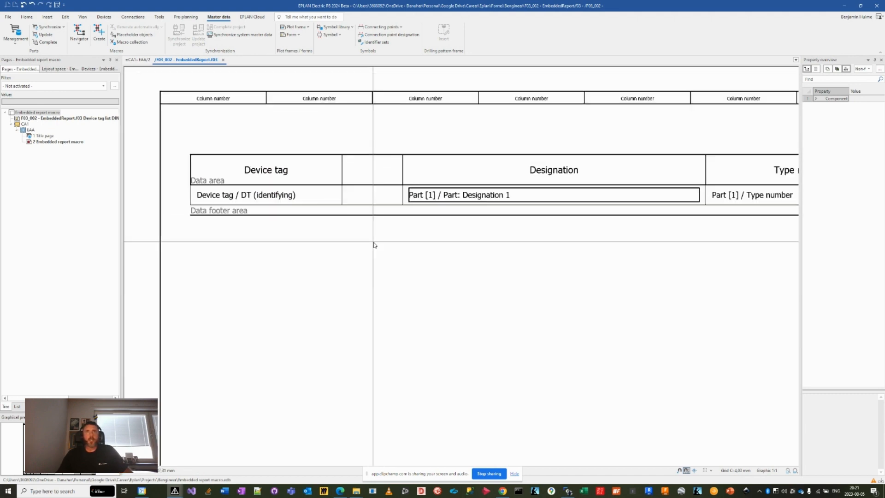
pyautogui.moveTo(391, 242); pyautogui.dragTo(358, 255, button='middle')
pyautogui.moveTo(292, 275); pyautogui.dragTo(335, 155)
pyautogui.press('Delete')
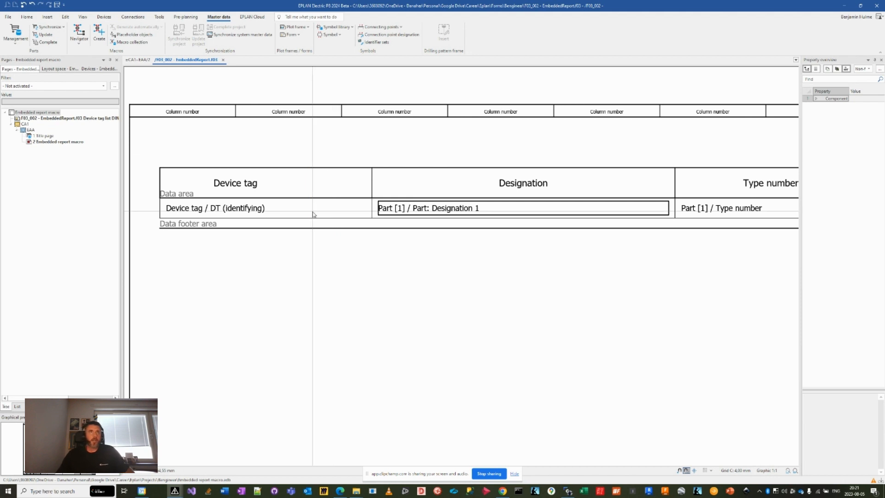
# Delete the Data footer area with its line below the placeholder row of the form
pyautogui.scroll(-2, 313, 214)
pyautogui.scroll(-3, 326, 227)
pyautogui.scroll(5, 278, 237)
pyautogui.moveTo(267, 213); pyautogui.dragTo(272, 219, button='middle')
pyautogui.moveTo(302, 227); pyautogui.dragTo(255, 197)
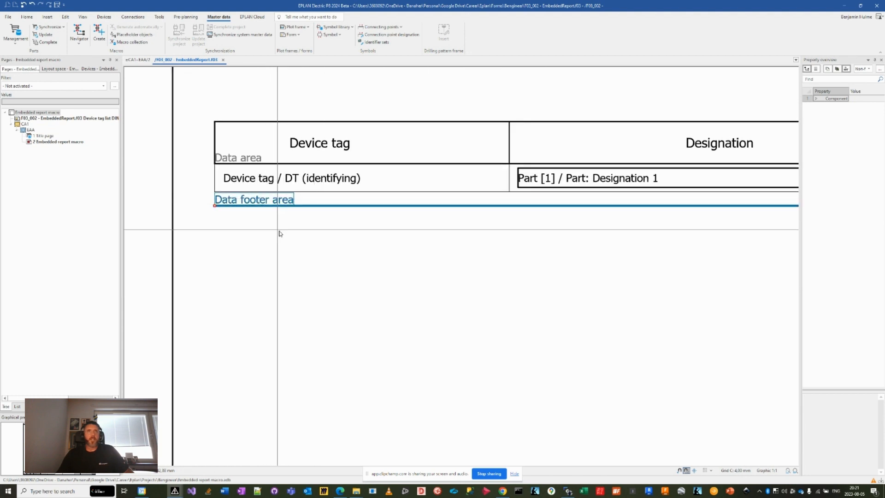
pyautogui.click(306, 252)
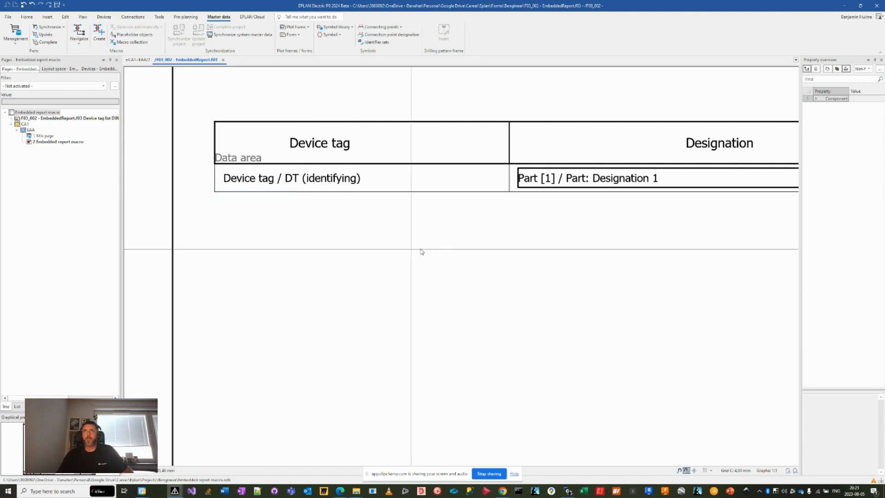
# Change the Part number column heading text to Note
pyautogui.scroll(-3, 413, 259)
pyautogui.moveTo(416, 259); pyautogui.dragTo(316, 253, button='middle')
pyautogui.scroll(-2, 317, 253)
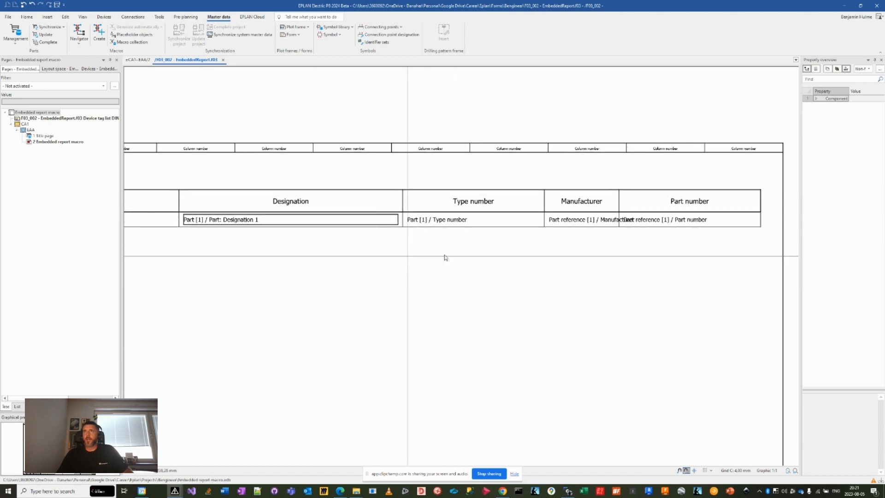
pyautogui.scroll(3, 576, 203)
pyautogui.click(487, 212)
pyautogui.doubleClick(489, 211)
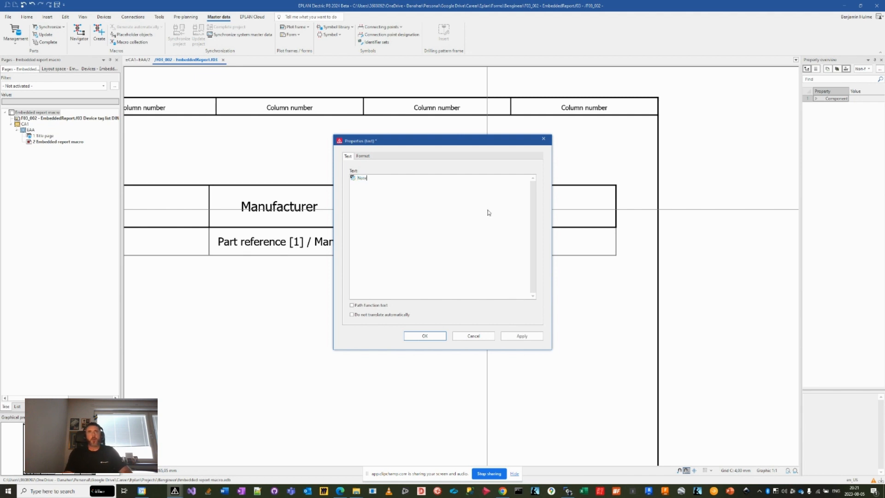
pyautogui.click(434, 339)
pyautogui.click(468, 279)
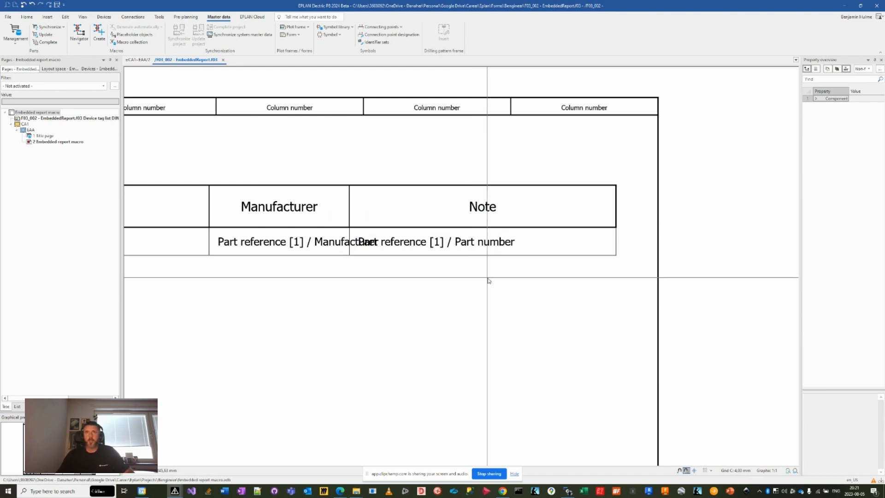
# Assign the Remark property of Function [1] to the placeholder text beneath the Note heading
pyautogui.doubleClick(482, 241)
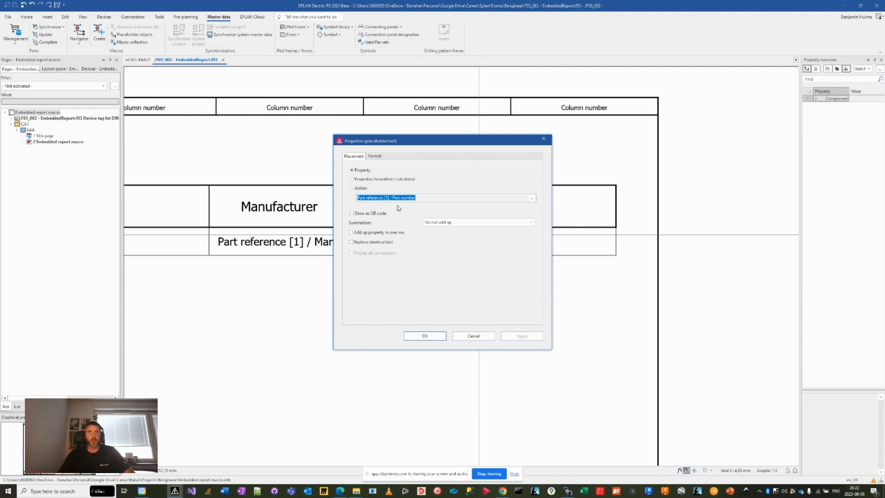
pyautogui.click(531, 199)
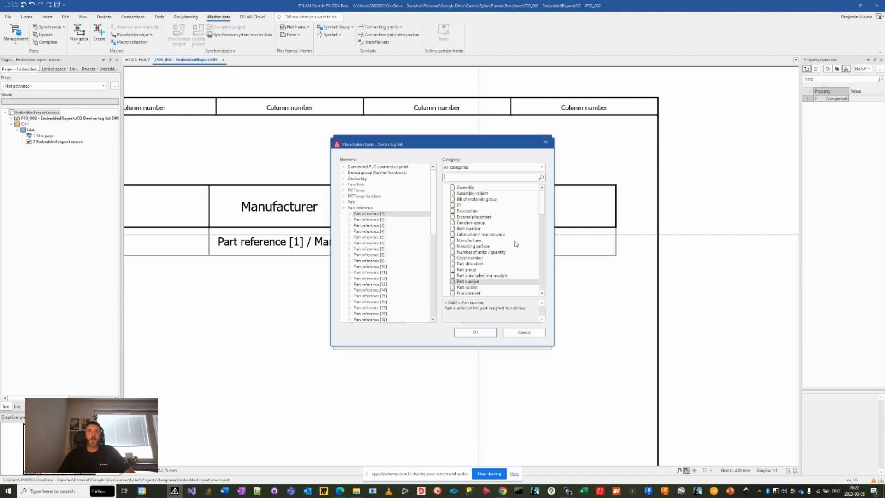
pyautogui.click(344, 208)
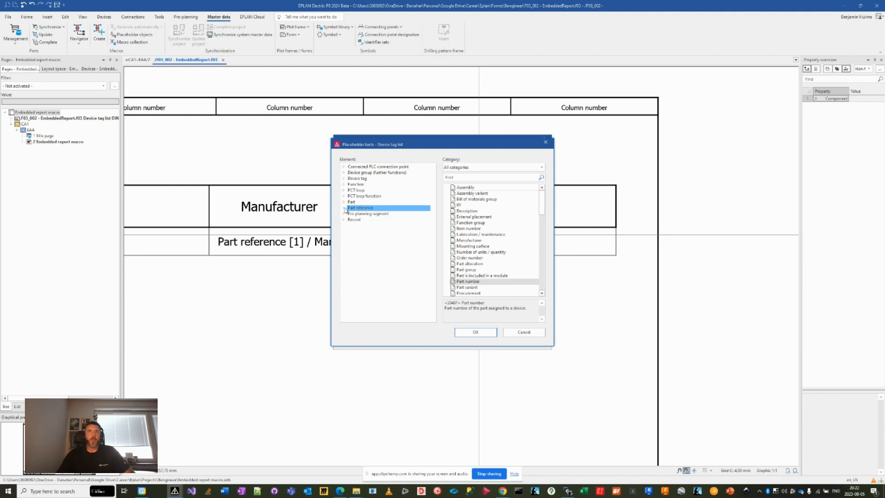
pyautogui.click(343, 185)
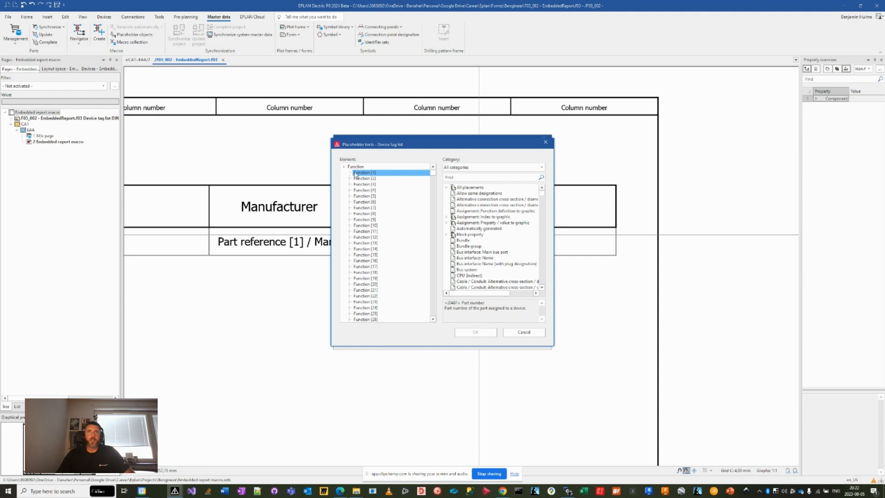
pyautogui.moveTo(543, 196); pyautogui.dragTo(533, 235)
pyautogui.scroll(-6, 497, 265)
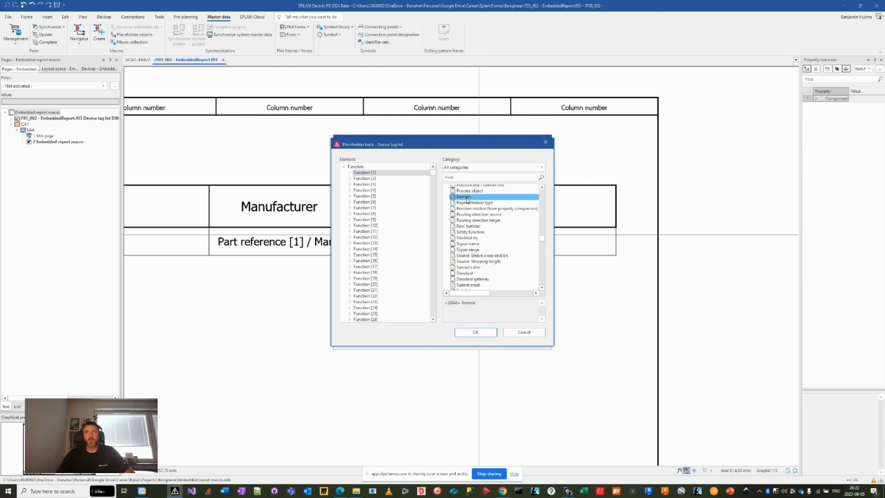
pyautogui.click(475, 332)
pyautogui.click(424, 335)
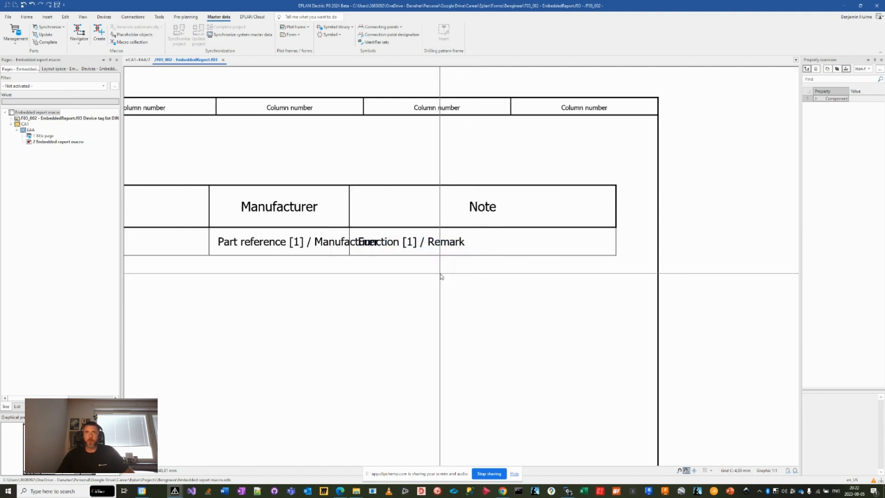
# Examine the form's column headings, placeholder texts and column widths from Note back to Device tag
pyautogui.moveTo(440, 277); pyautogui.dragTo(480, 281, button='middle')
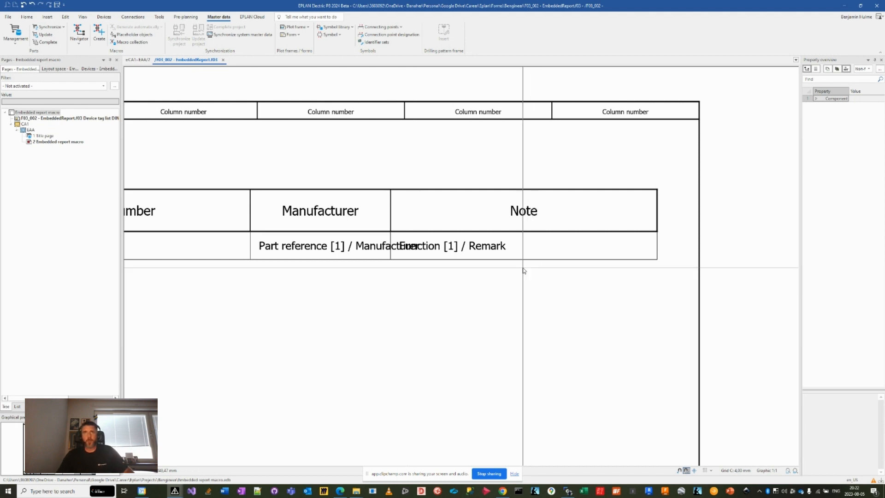
pyautogui.moveTo(462, 282)
pyautogui.mouseDown(button='middle')
pyautogui.moveTo(490, 257)
pyautogui.moveTo(513, 252)
pyautogui.mouseUp(button='middle')
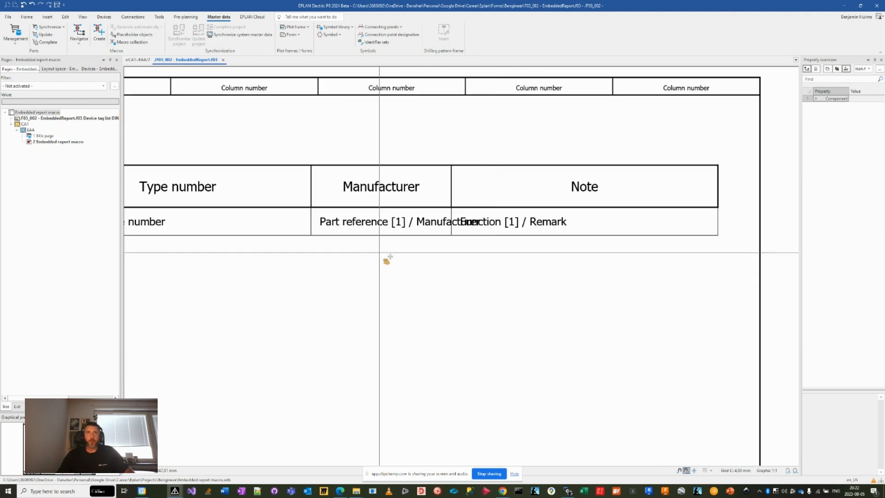
pyautogui.moveTo(385, 259); pyautogui.dragTo(502, 293, button='middle')
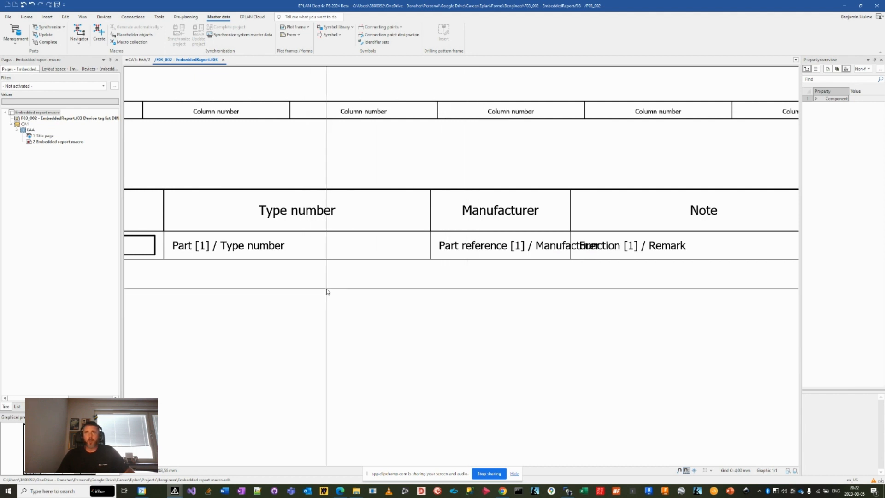
pyautogui.moveTo(405, 298); pyautogui.dragTo(472, 286, button='middle')
pyautogui.moveTo(573, 266); pyautogui.dragTo(367, 273, button='middle')
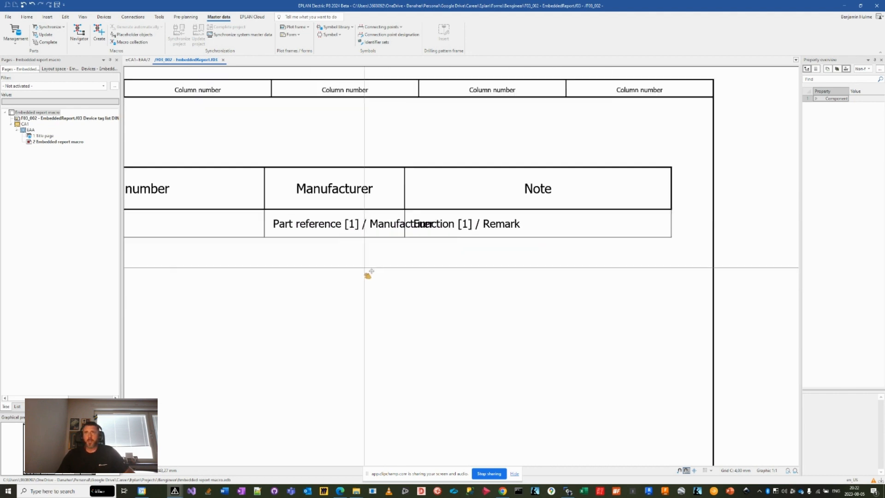
pyautogui.moveTo(210, 275); pyautogui.dragTo(434, 296, button='middle')
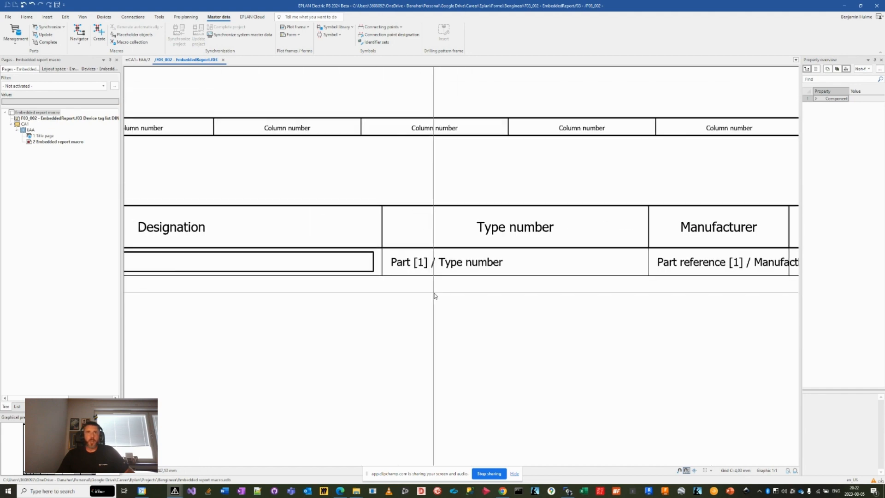
pyautogui.moveTo(294, 282); pyautogui.dragTo(484, 287, button='middle')
pyautogui.moveTo(304, 312); pyautogui.dragTo(456, 309, button='middle')
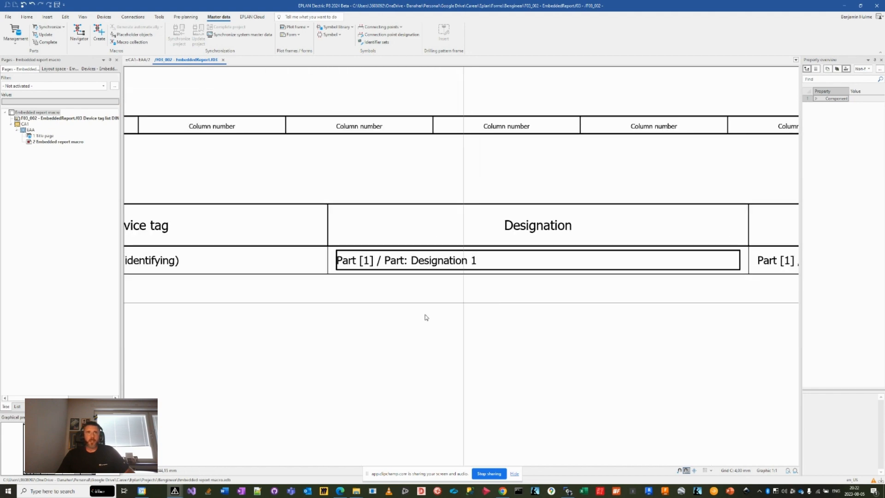
pyautogui.scroll(-3, 418, 308)
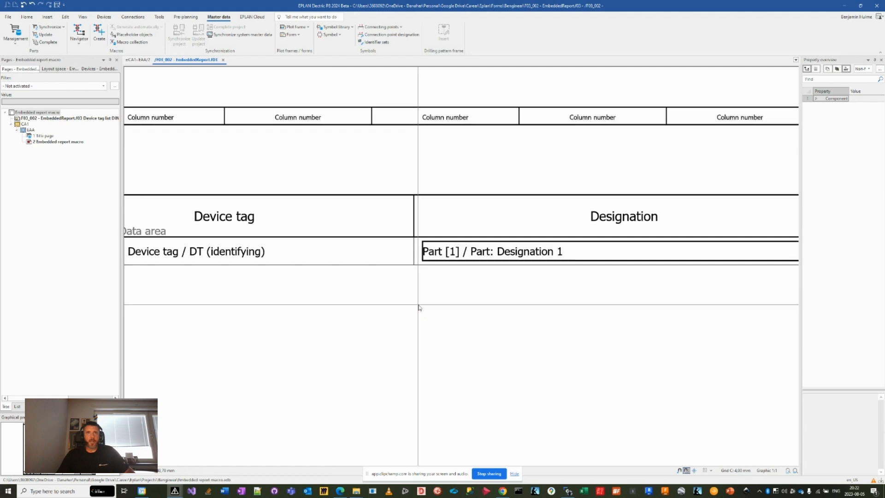
pyautogui.moveTo(480, 312); pyautogui.dragTo(456, 314, button='middle')
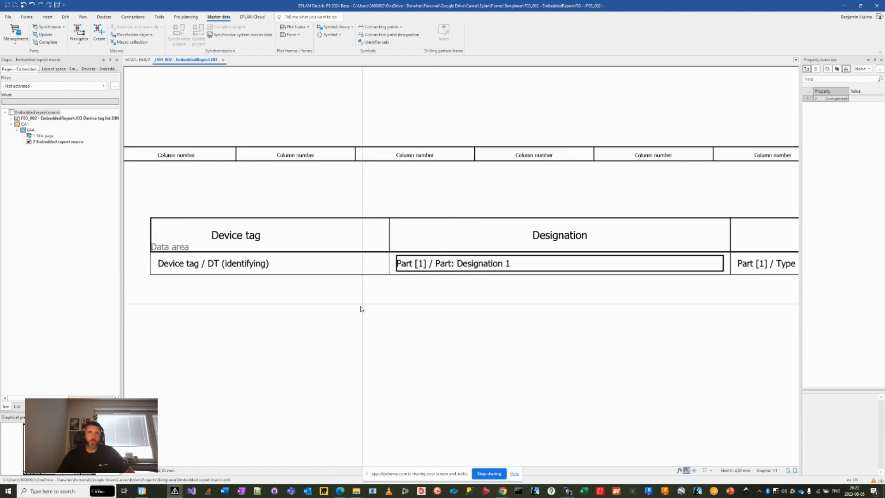
pyautogui.moveTo(299, 305); pyautogui.dragTo(321, 289, button='middle')
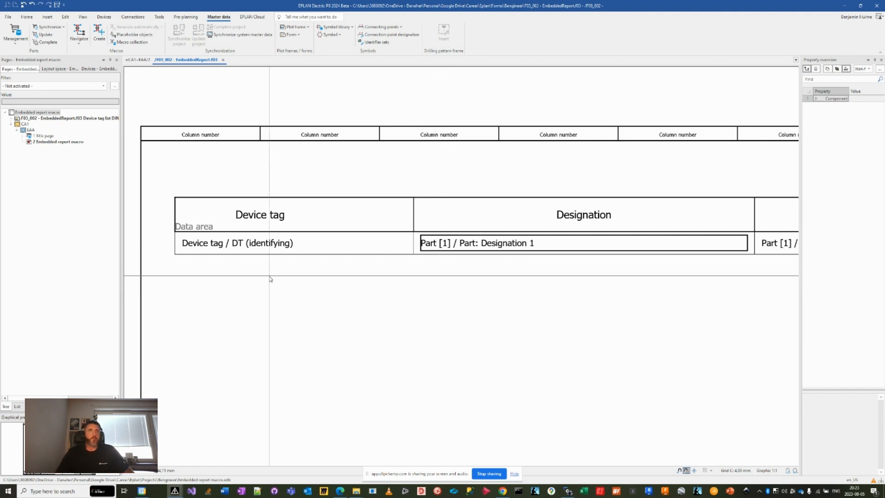
pyautogui.scroll(-4, 376, 291)
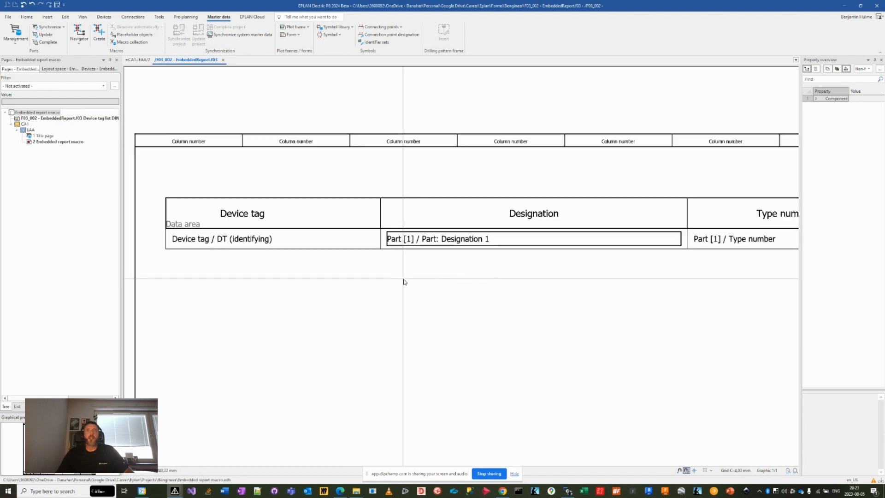
pyautogui.scroll(4, 340, 247)
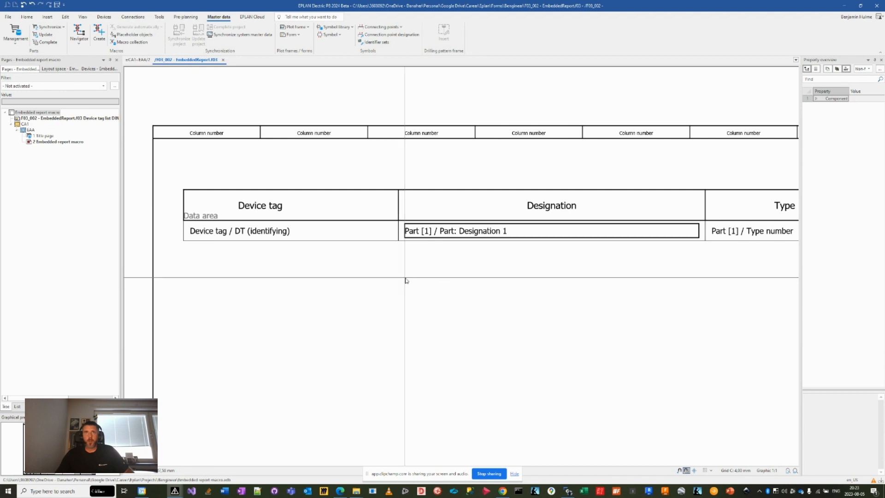
# Narrow the Designation placeholder's alignment box to about half its width and centre the Designation heading above it
pyautogui.click(456, 231)
pyautogui.moveTo(699, 231); pyautogui.dragTo(473, 222)
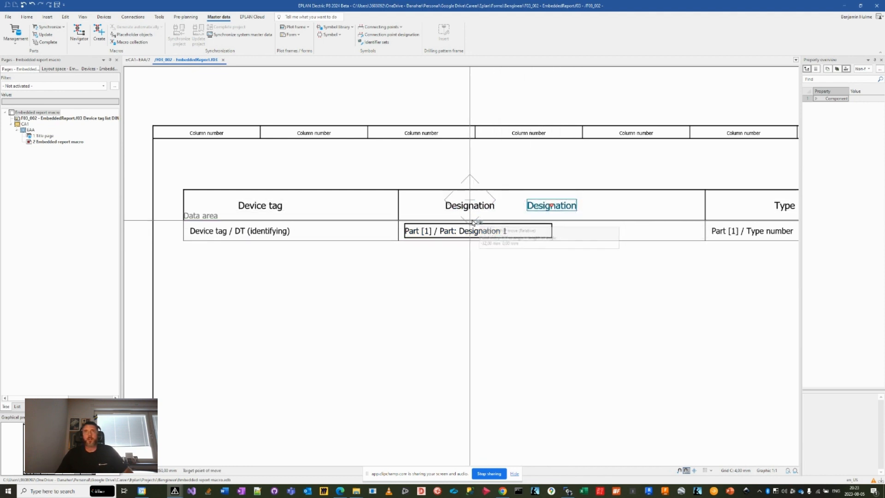
pyautogui.click(471, 223)
pyautogui.keyDown('shift'); pyautogui.hscroll(-2, 500, 282); pyautogui.keyUp('shift')
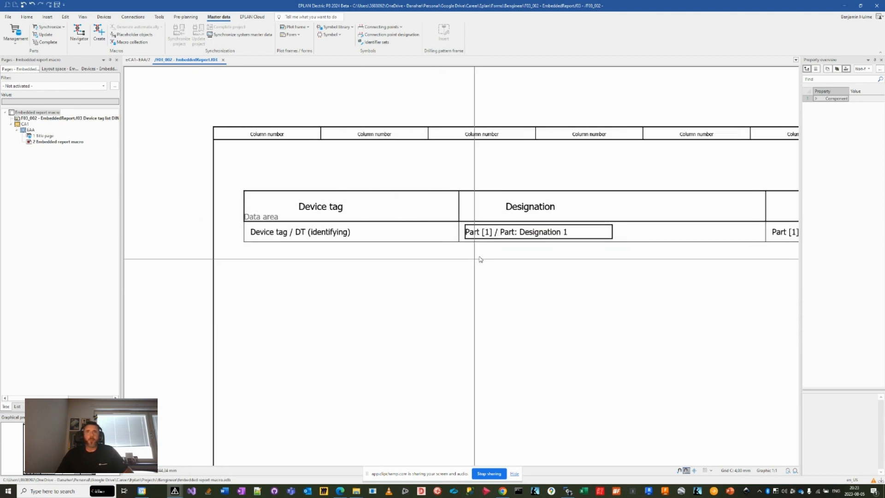
# Copy the Designation placeholder's format to the Device tag, Type number, Manufacturer and Remark placeholders
pyautogui.click(500, 234)
pyautogui.scroll(-3, 442, 288)
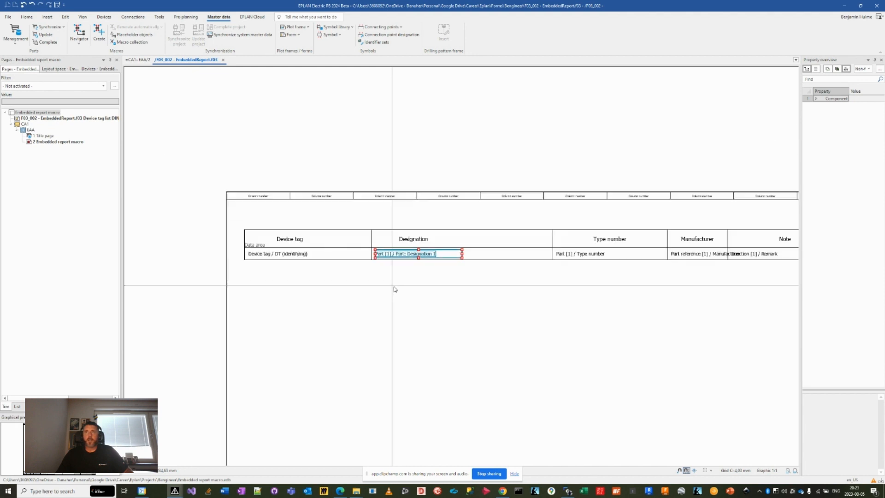
pyautogui.scroll(-1, 356, 278)
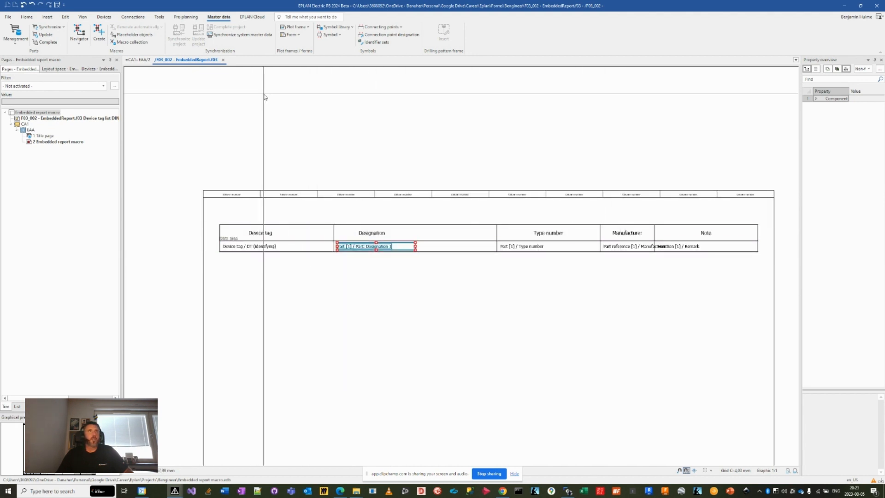
pyautogui.click(65, 17)
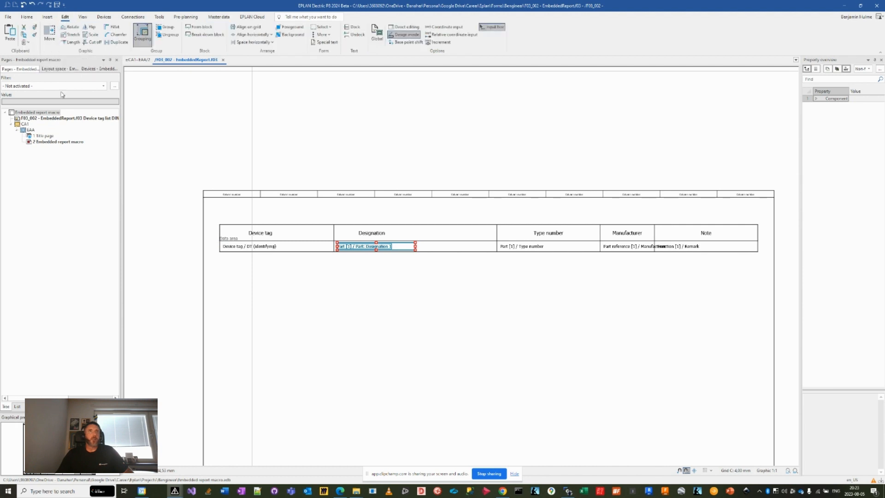
pyautogui.click(270, 261)
pyautogui.click(264, 246)
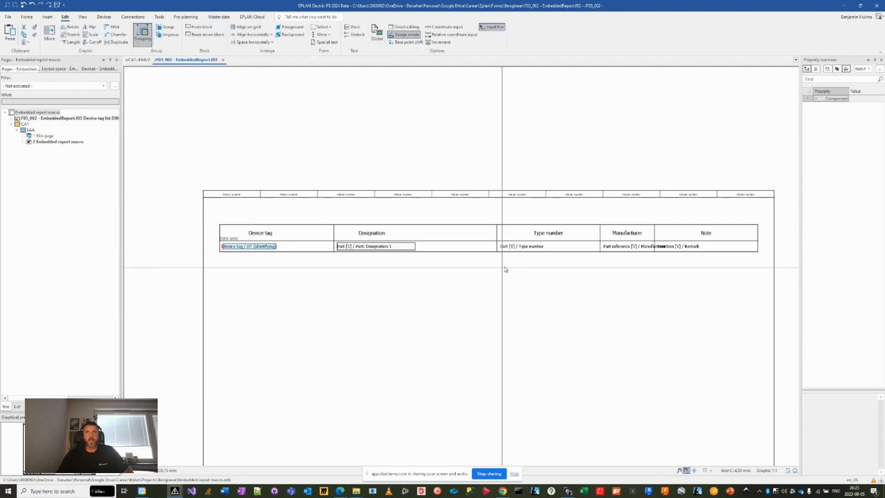
pyautogui.keyDown('ctrl'); pyautogui.click(514, 246); pyautogui.keyUp('ctrl')
pyautogui.keyDown('ctrl'); pyautogui.click(620, 249); pyautogui.keyUp('ctrl')
pyautogui.keyDown('ctrl'); pyautogui.click(687, 246); pyautogui.keyUp('ctrl')
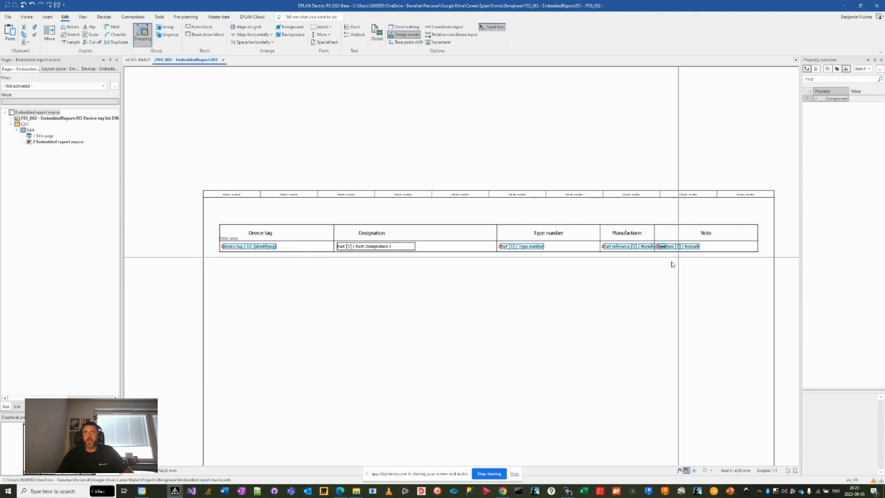
pyautogui.click(34, 36)
pyautogui.click(209, 278)
# Shift the Device tag heading to the left and narrow the alignment box of the placeholder beneath it
pyautogui.moveTo(306, 276); pyautogui.dragTo(377, 277, button='middle')
pyautogui.scroll(4, 378, 279)
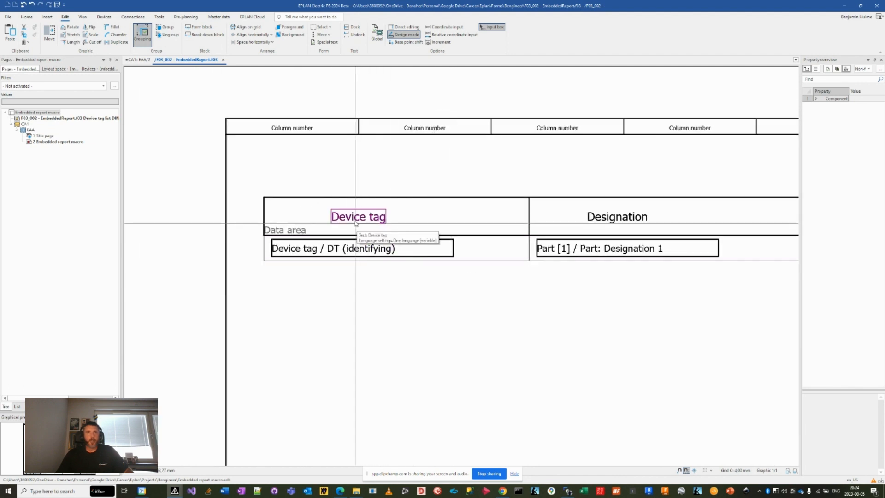
pyautogui.moveTo(355, 222); pyautogui.dragTo(331, 222)
pyautogui.click(358, 248)
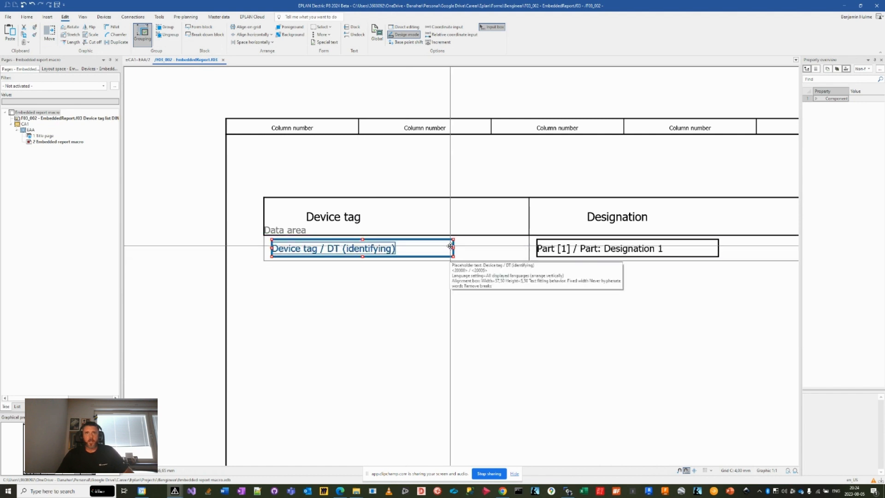
pyautogui.moveTo(453, 247); pyautogui.dragTo(401, 276)
pyautogui.scroll(-2, 493, 292)
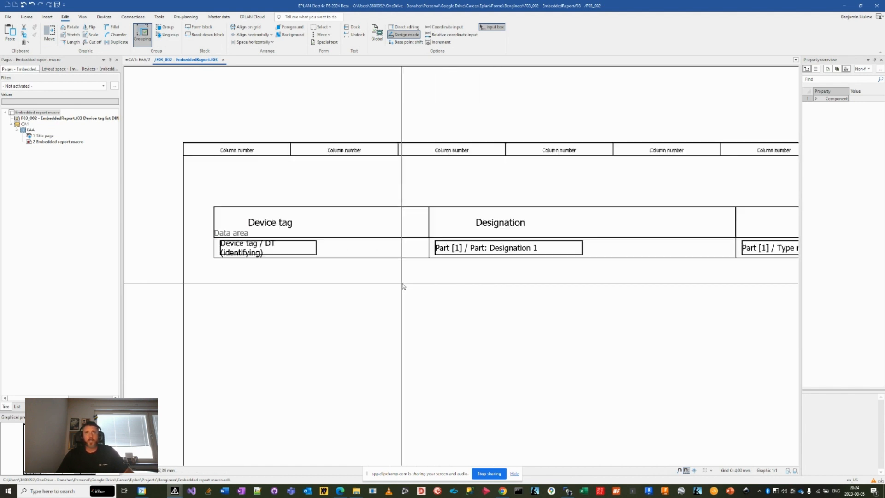
# Move the Designation heading, its placeholder and the column's left dividing line about 40 mm to the left
pyautogui.moveTo(359, 312); pyautogui.dragTo(529, 220)
pyautogui.rightClick(518, 311)
pyautogui.click(537, 379)
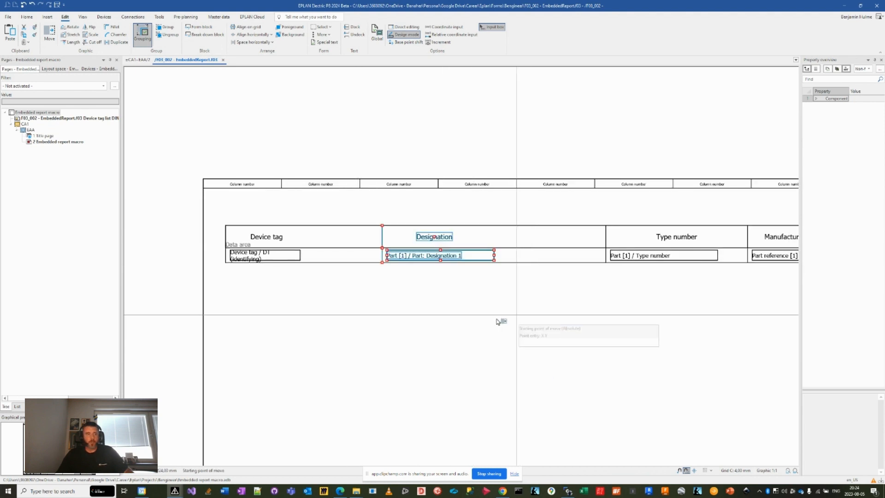
pyautogui.click(531, 316)
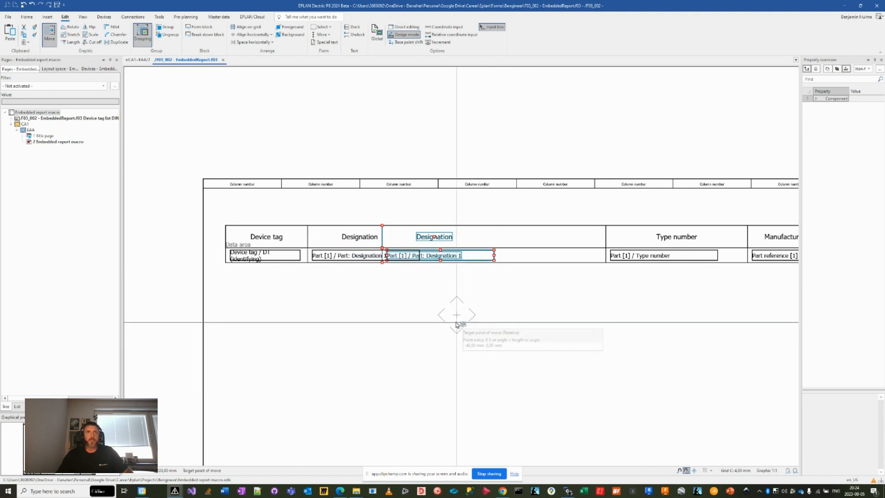
pyautogui.click(457, 324)
pyautogui.scroll(-1, 571, 379)
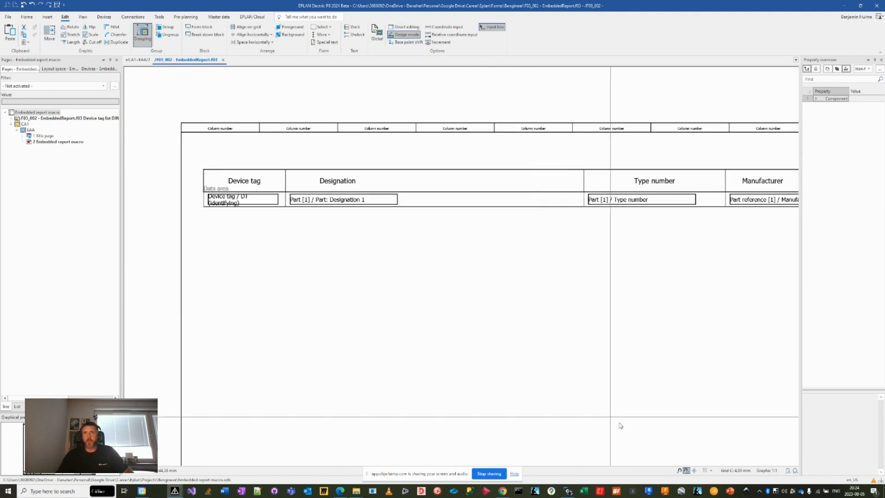
# Nudge the Device tag placeholder to the left within its cell and centre the Device tag heading above it
pyautogui.click(722, 433)
pyautogui.scroll(3, 276, 249)
pyautogui.scroll(4, 310, 252)
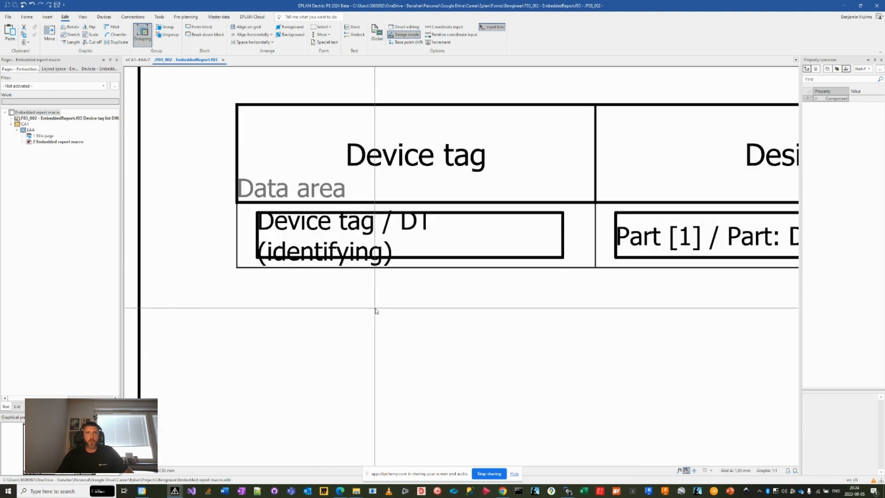
pyautogui.moveTo(389, 243); pyautogui.dragTo(383, 242)
pyautogui.moveTo(504, 272); pyautogui.dragTo(437, 277, button='middle')
pyautogui.scroll(-2, 437, 277)
pyautogui.moveTo(526, 296); pyautogui.dragTo(430, 298, button='middle')
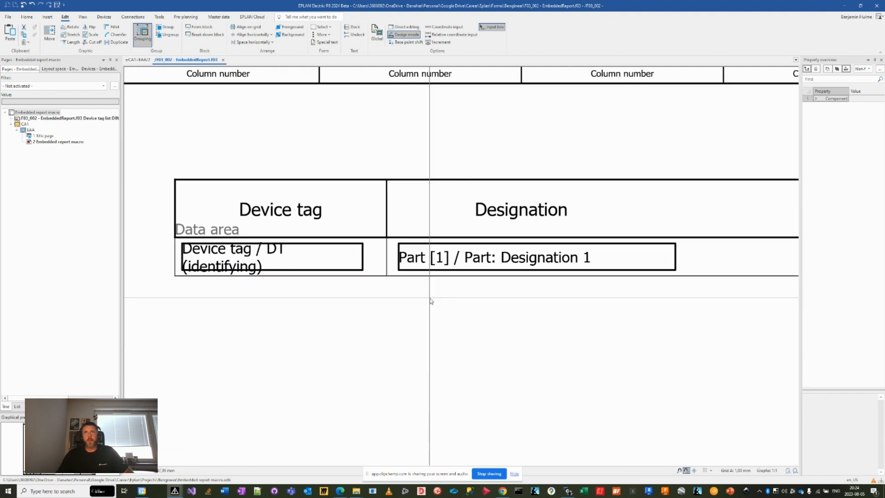
pyautogui.click(300, 215)
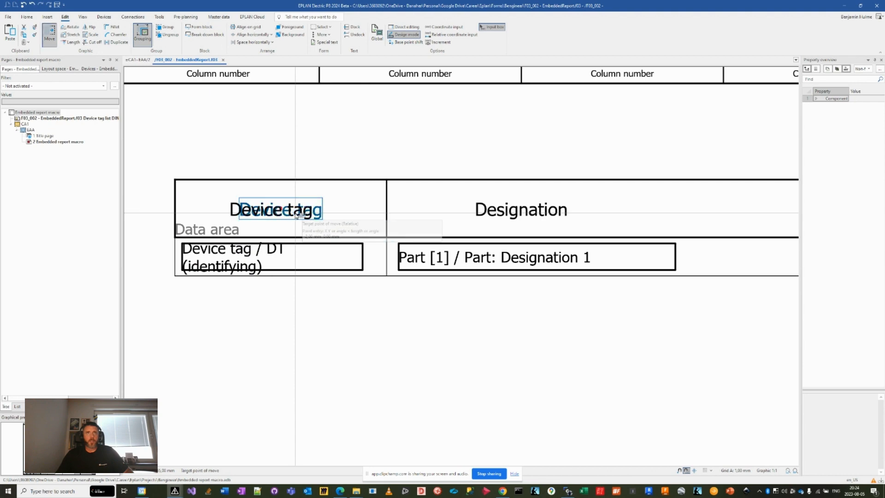
pyautogui.click(286, 215)
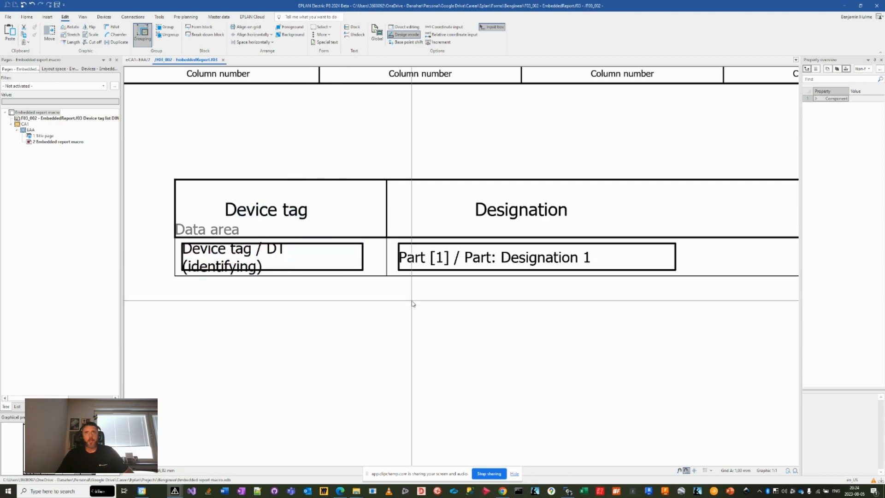
# Move the Designation heading, its placeholder and the column's left dividing line left to just beside the Device tag placeholder
pyautogui.scroll(-2, 413, 302)
pyautogui.moveTo(332, 335); pyautogui.dragTo(609, 152)
pyautogui.rightClick(467, 327)
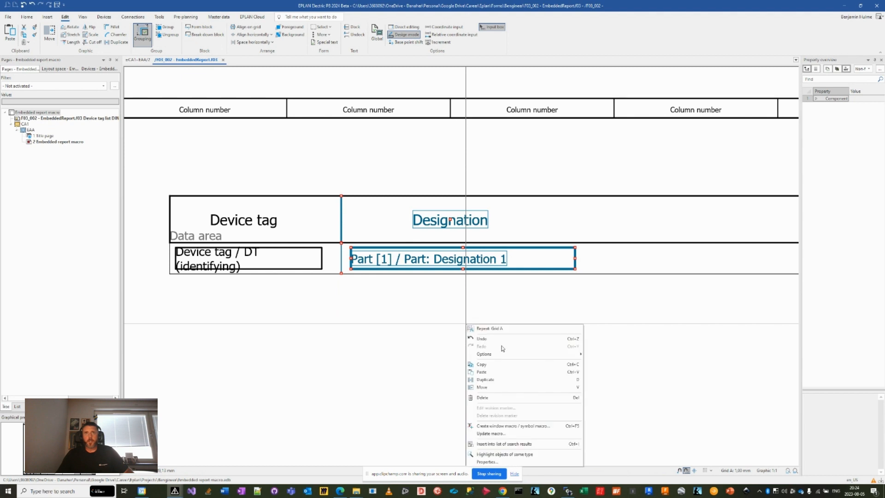
pyautogui.click(482, 387)
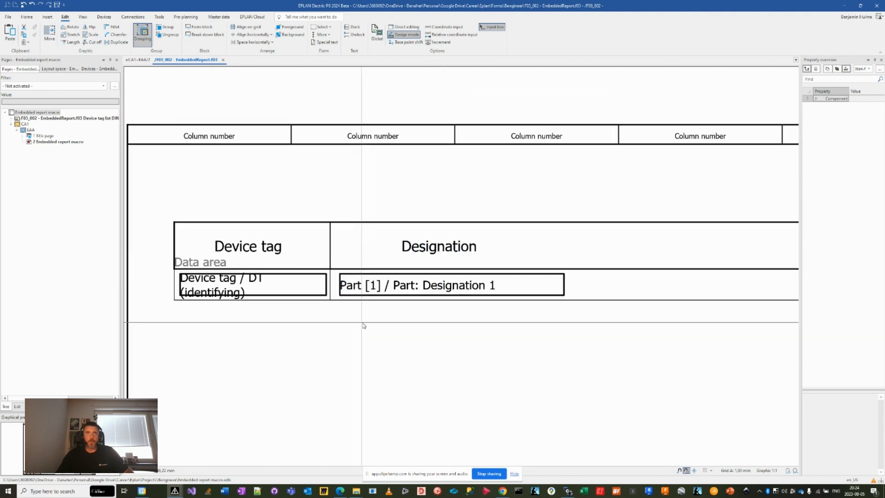
# Nudge the Designation placeholder towards its dividing line, shift the heading left and narrow the placeholder's alignment box
pyautogui.scroll(3, 365, 326)
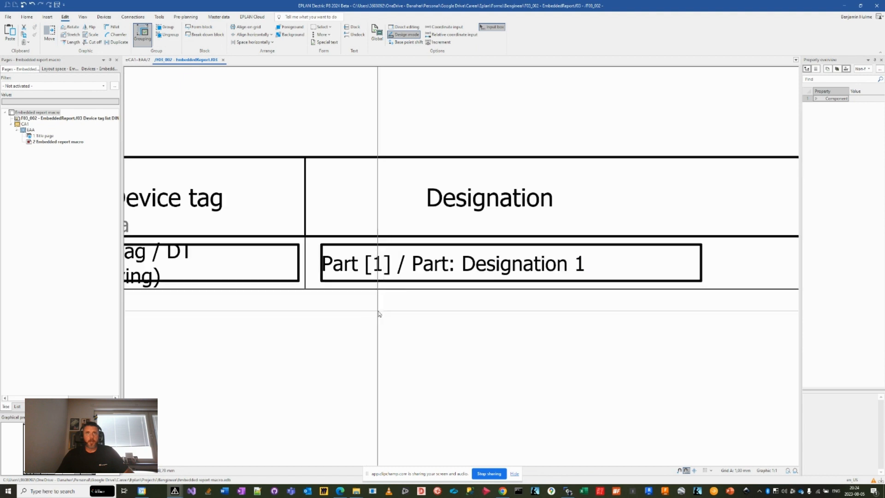
pyautogui.click(384, 271)
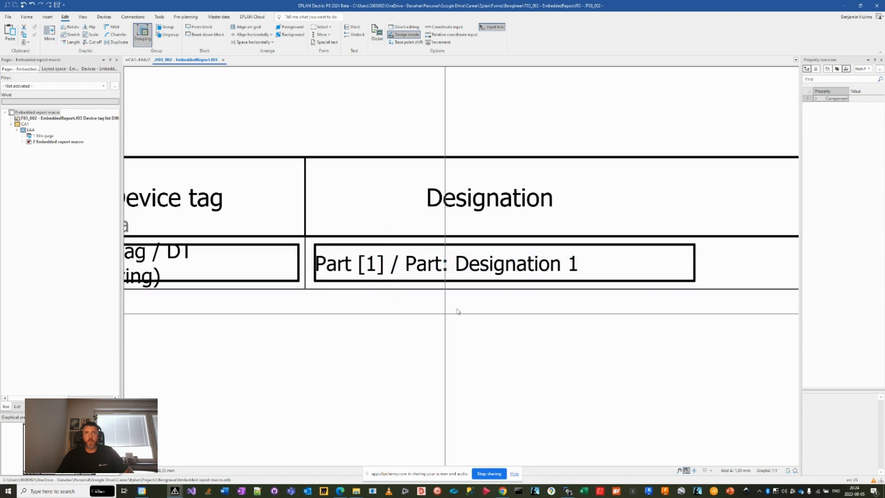
pyautogui.moveTo(487, 206)
pyautogui.mouseDown()
pyautogui.moveTo(456, 203)
pyautogui.moveTo(473, 205)
pyautogui.mouseUp()
pyautogui.click(599, 265)
pyautogui.moveTo(692, 264); pyautogui.dragTo(630, 266)
pyautogui.click(673, 355)
# Move the Type number heading, its placeholder and the column's left dividing line left to the end of the Designation placeholder
pyautogui.moveTo(683, 349); pyautogui.dragTo(549, 343, button='middle')
pyautogui.scroll(-3, 549, 343)
pyautogui.scroll(-3, 548, 342)
pyautogui.moveTo(644, 370); pyautogui.dragTo(479, 331, button='middle')
pyautogui.scroll(-2, 480, 332)
pyautogui.moveTo(534, 318); pyautogui.dragTo(463, 318, button='middle')
pyautogui.moveTo(454, 332); pyautogui.dragTo(555, 251)
pyautogui.rightClick(527, 359)
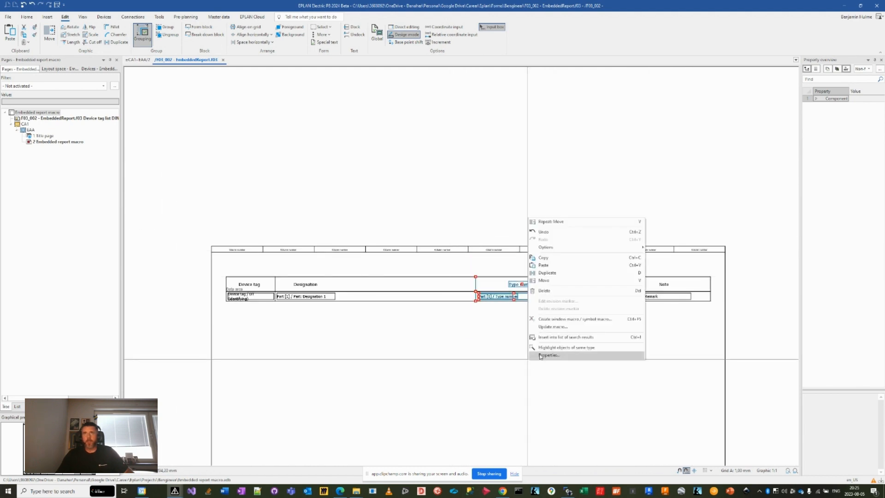
pyautogui.click(556, 280)
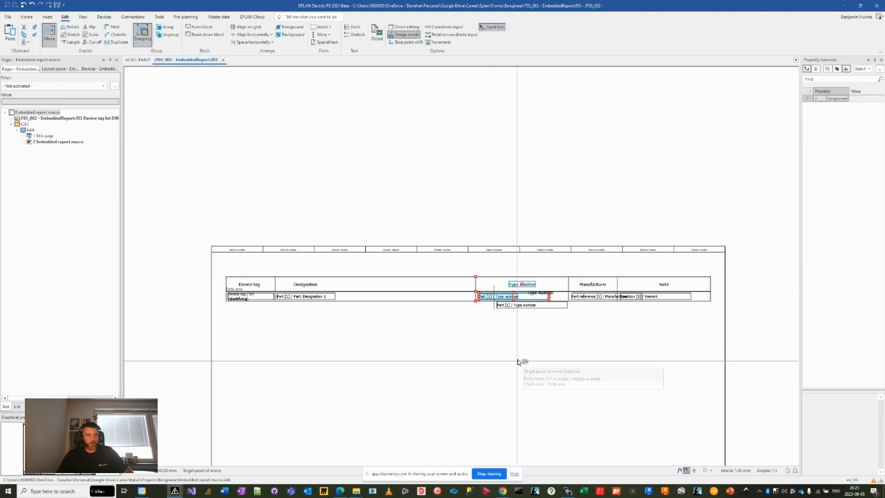
pyautogui.click(361, 356)
# Centre the Type number heading above its placeholder and make the placeholder's alignment box slightly narrower
pyautogui.scroll(5, 359, 314)
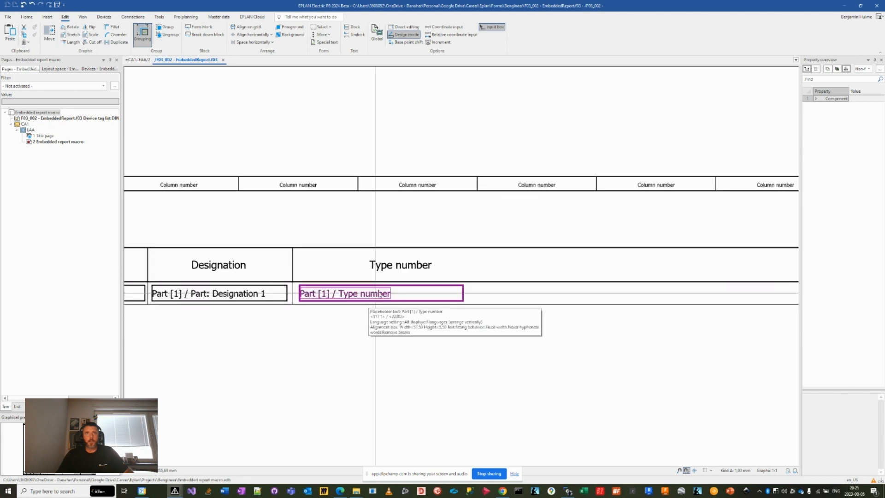
pyautogui.moveTo(392, 268); pyautogui.dragTo(364, 267)
pyautogui.click(379, 294)
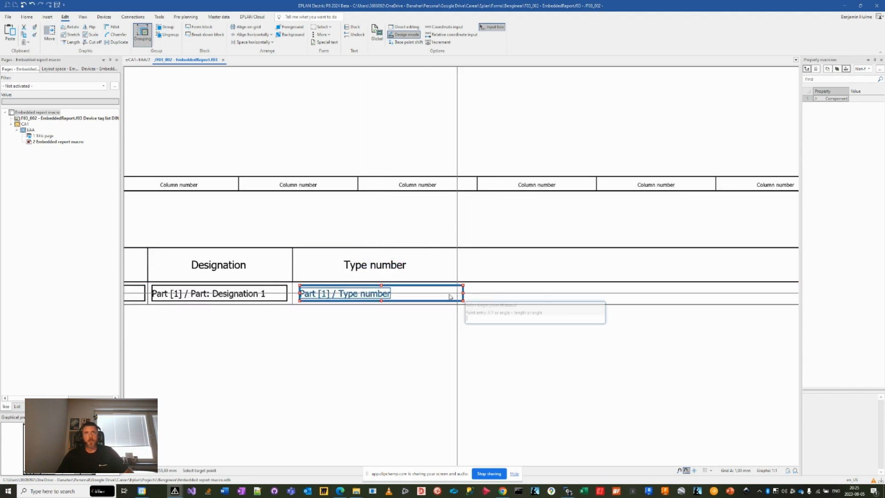
pyautogui.click(446, 296)
pyautogui.scroll(-2, 443, 341)
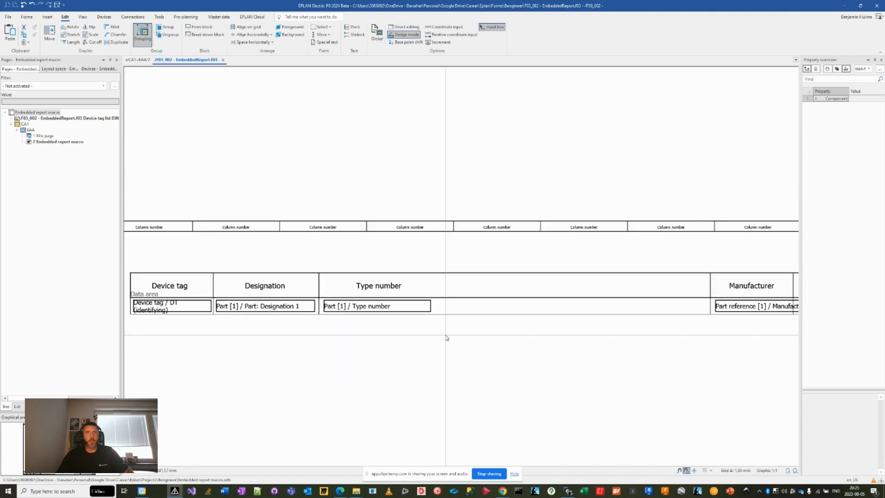
pyautogui.click(435, 308)
pyautogui.click(437, 309)
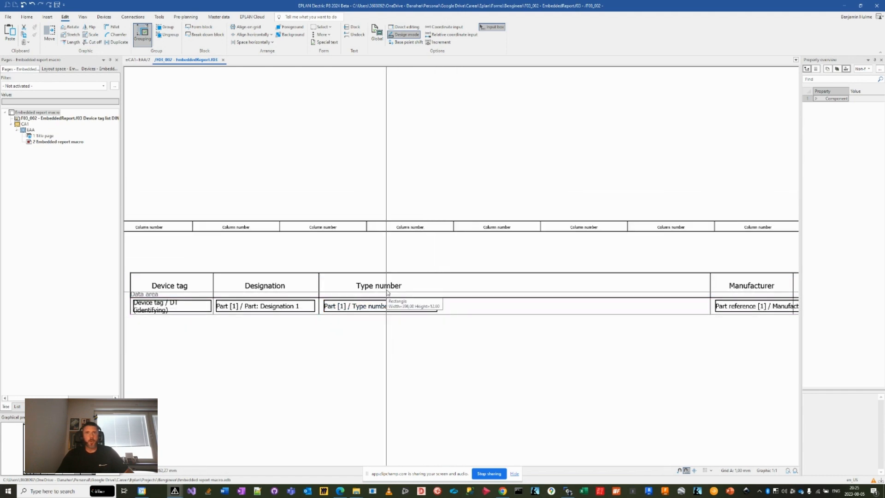
# Move the Manufacturer heading, its placeholder and the column's left dividing line left to the end of the Type number placeholder
pyautogui.moveTo(507, 349); pyautogui.dragTo(446, 344, button='middle')
pyautogui.scroll(-3, 446, 341)
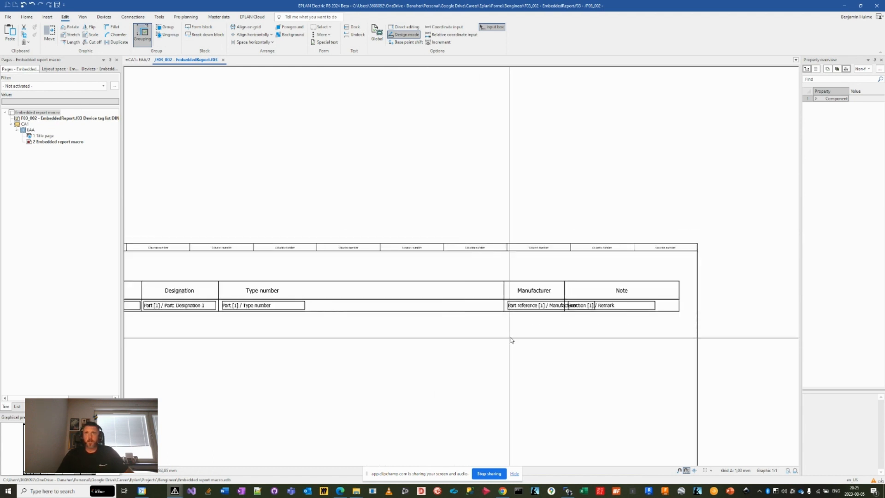
pyautogui.moveTo(519, 329); pyautogui.dragTo(464, 318, button='middle')
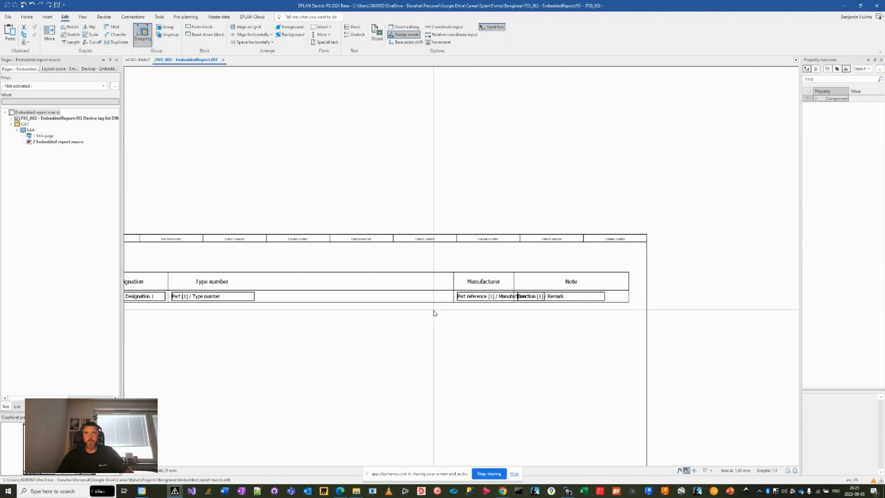
pyautogui.click(508, 265)
pyautogui.rightClick(490, 259)
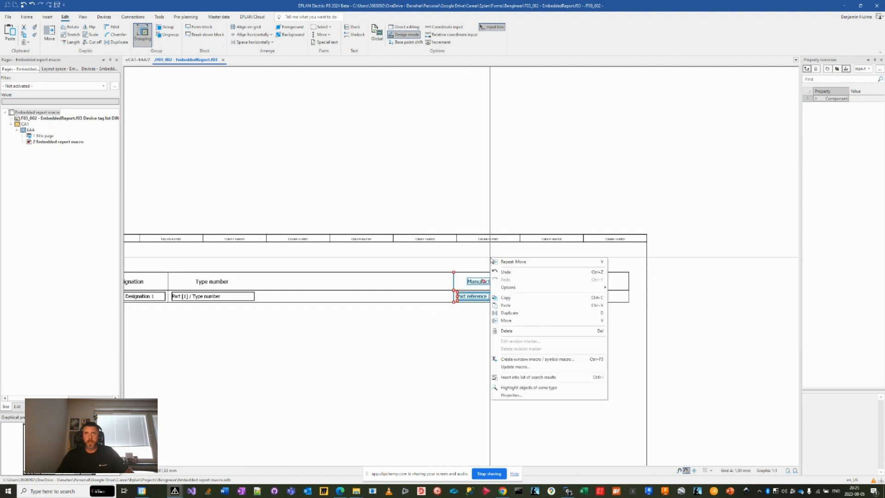
pyautogui.click(533, 320)
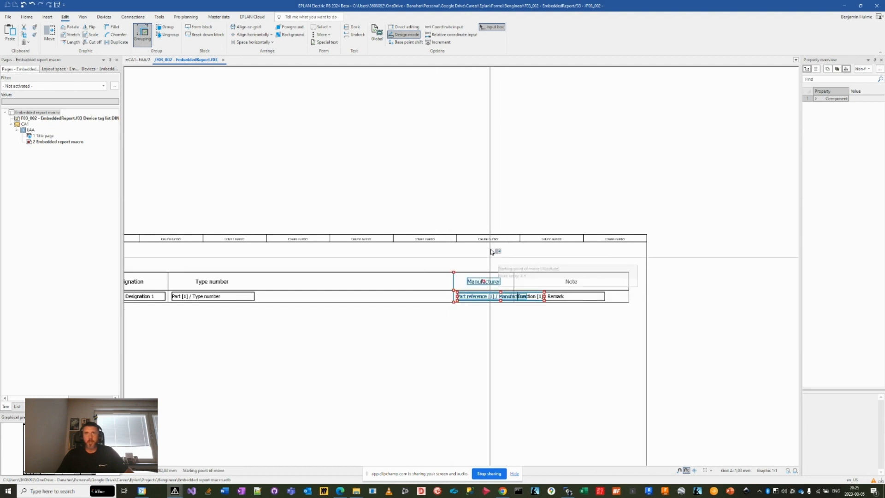
pyautogui.click(453, 245)
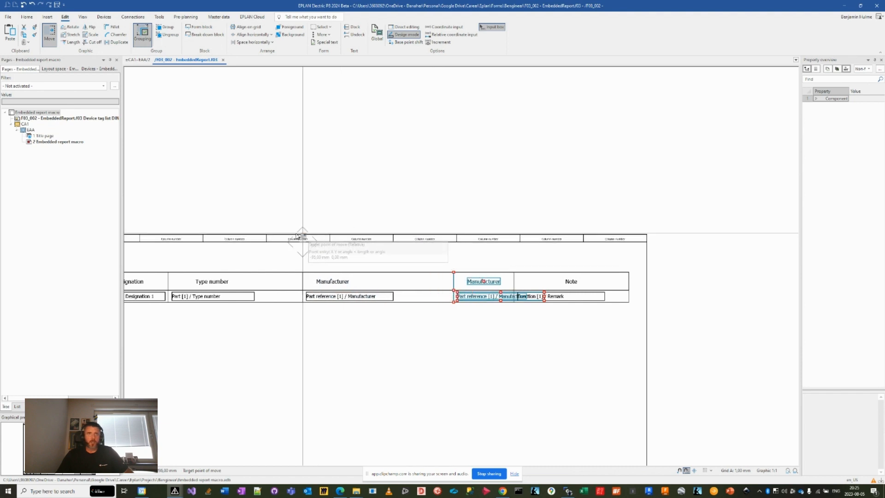
pyautogui.click(257, 244)
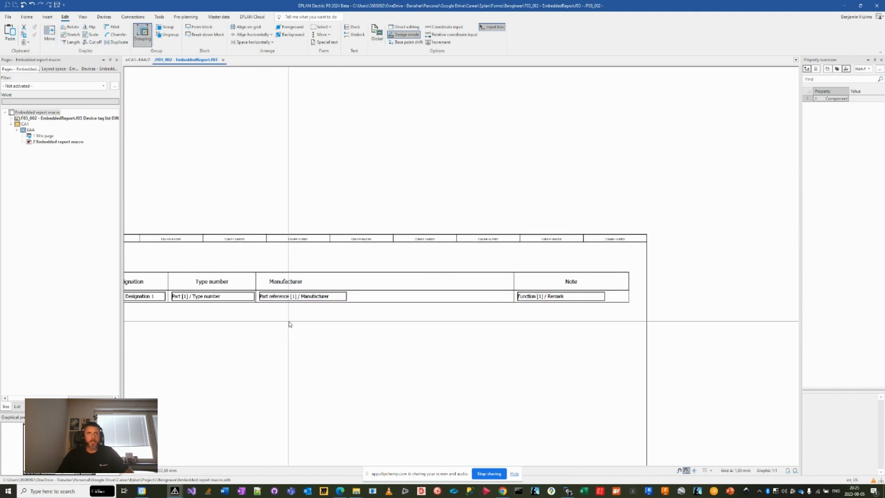
# Narrow the Manufacturer placeholder's alignment box to a little over half its width and shift the Manufacturer heading left to centre it above
pyautogui.scroll(2, 283, 330)
pyautogui.click(373, 285)
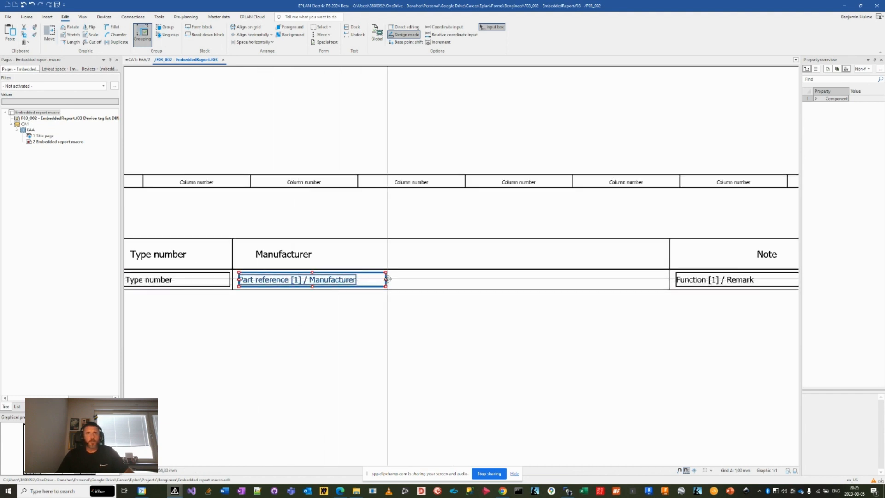
pyautogui.click(385, 280)
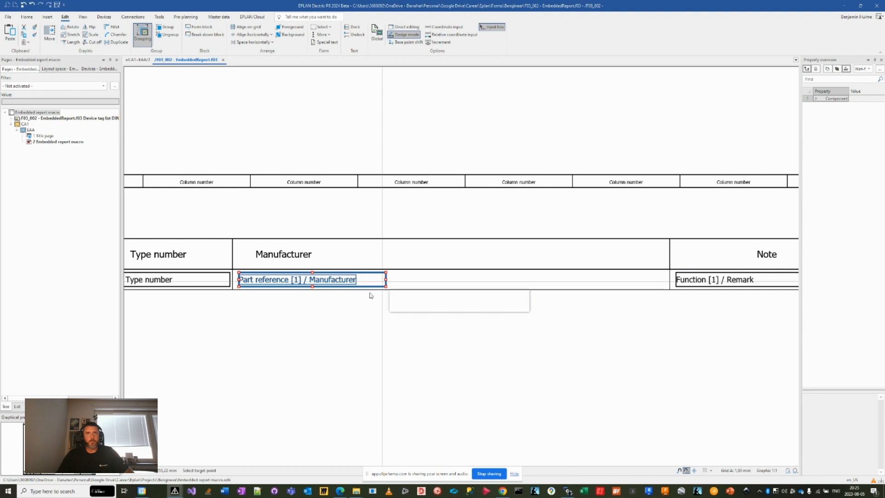
pyautogui.click(325, 310)
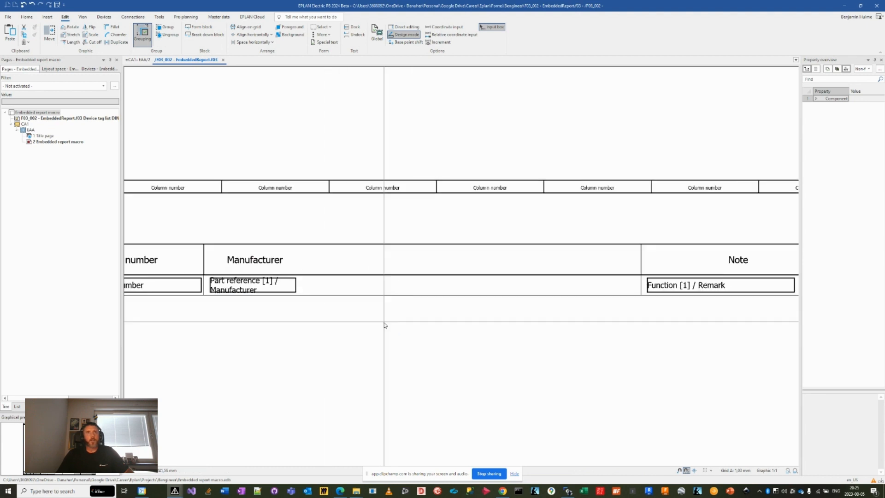
pyautogui.moveTo(266, 266); pyautogui.dragTo(264, 267)
pyautogui.click(265, 266)
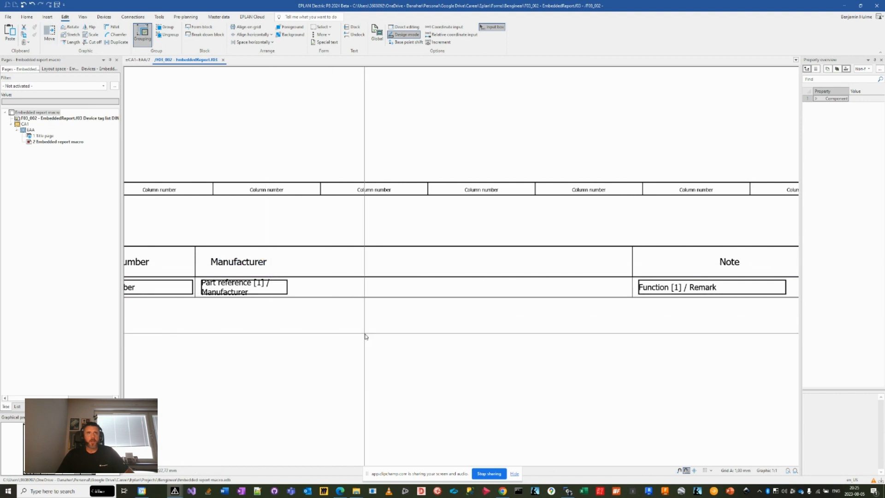
# Move the Note heading, the Remark placeholder and their left dividing line about 134 mm left to the end of the Manufacturer placeholder
pyautogui.scroll(-3, 375, 298)
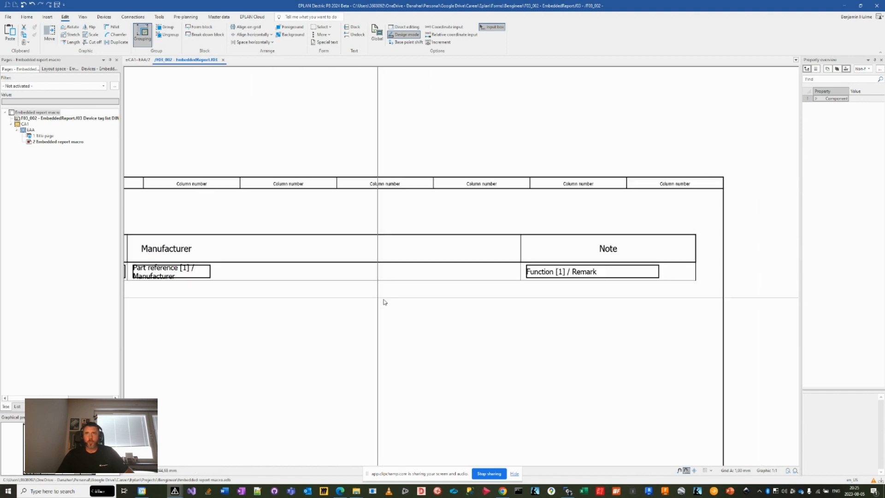
pyautogui.moveTo(469, 323); pyautogui.dragTo(623, 251)
pyautogui.rightClick(596, 317)
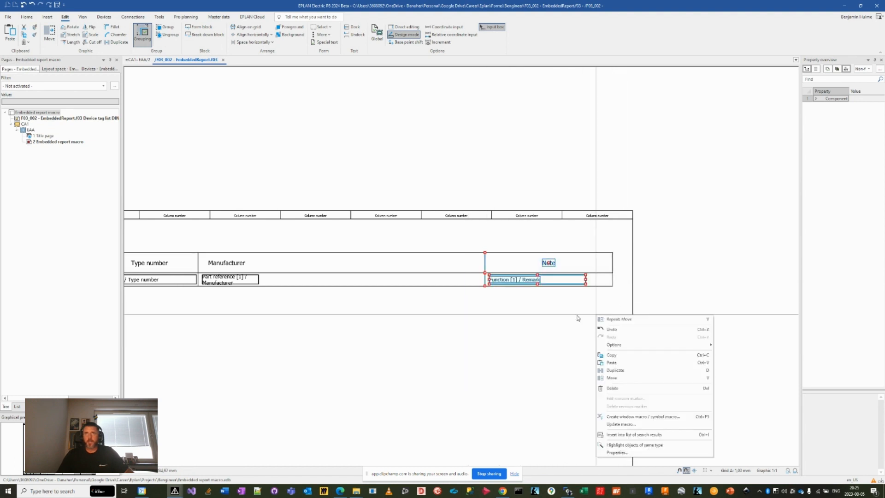
pyautogui.click(618, 377)
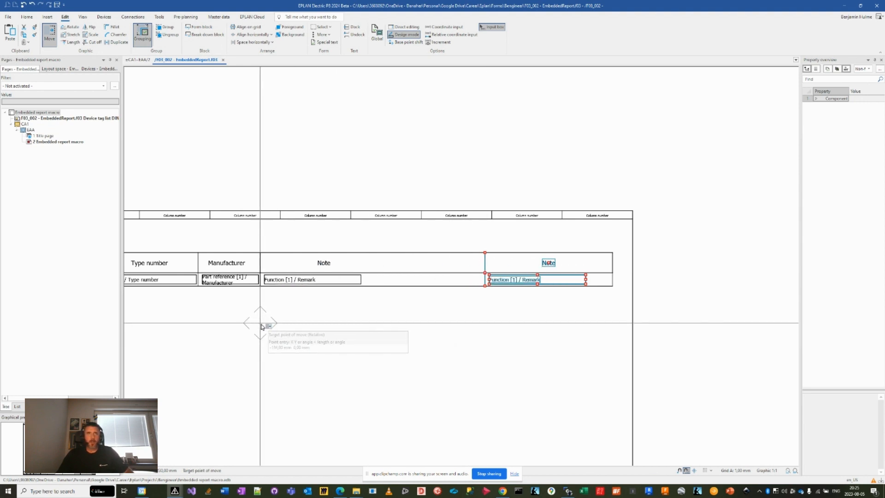
pyautogui.click(260, 326)
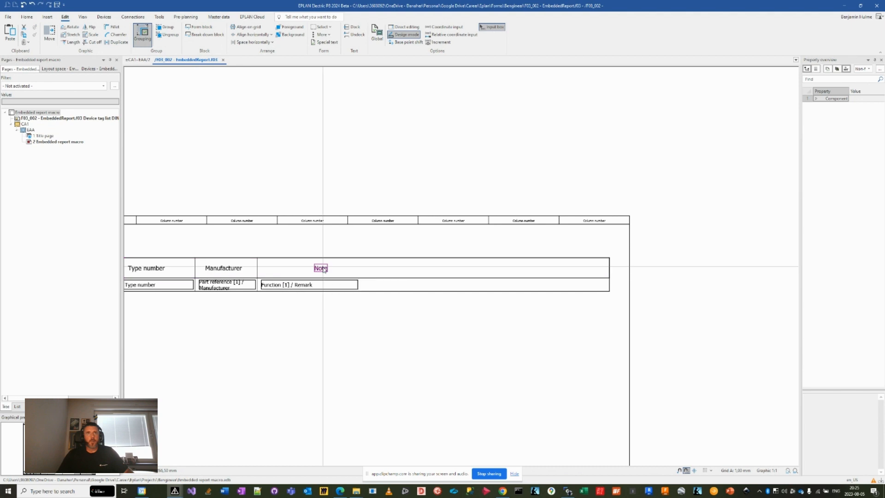
# Shift the Note heading to the left and narrow the Remark placeholder's alignment box so the heading sits centred above it
pyautogui.moveTo(321, 271); pyautogui.dragTo(316, 268)
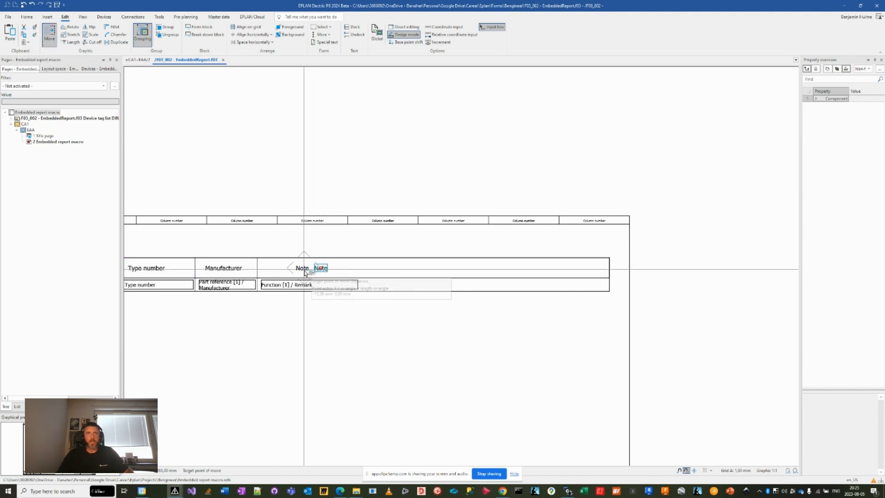
pyautogui.click(291, 272)
pyautogui.click(322, 284)
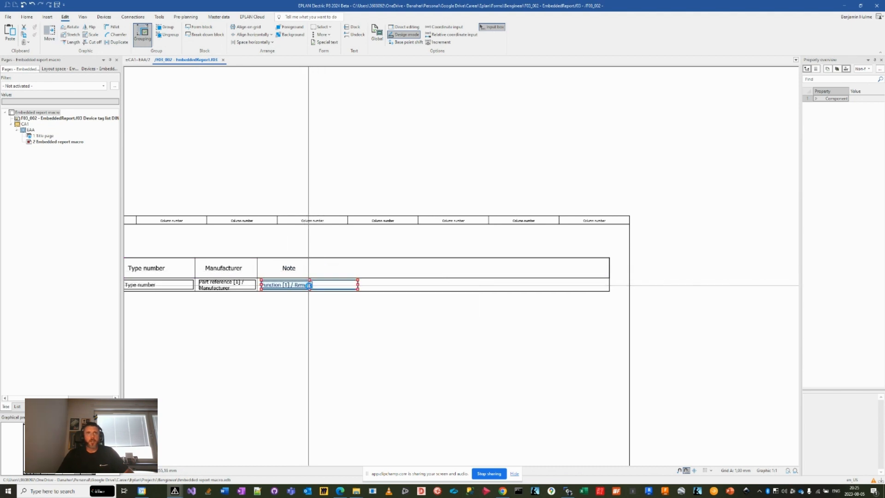
pyautogui.click(358, 284)
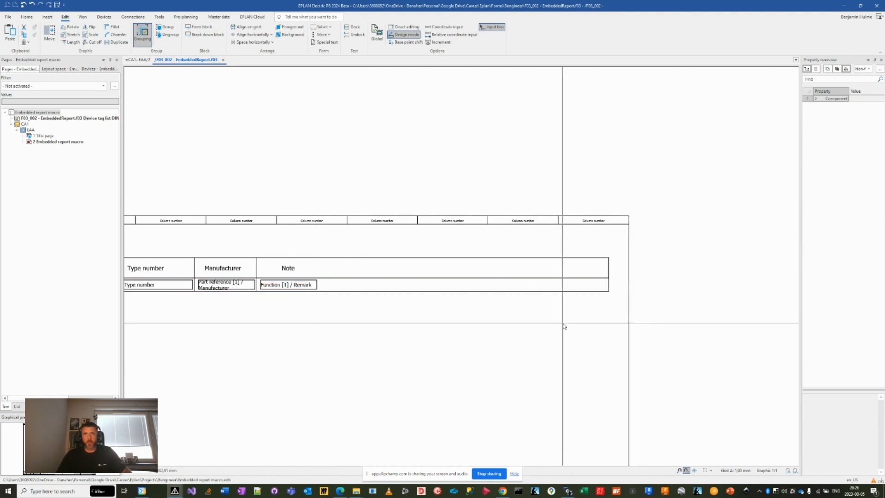
# Examine the spacing of the compacted columns and the unused width of the table's outer rectangles
pyautogui.moveTo(341, 325); pyautogui.dragTo(474, 328, button='middle')
pyautogui.scroll(5, 404, 299)
pyautogui.scroll(-2, 405, 300)
pyautogui.scroll(-1, 406, 302)
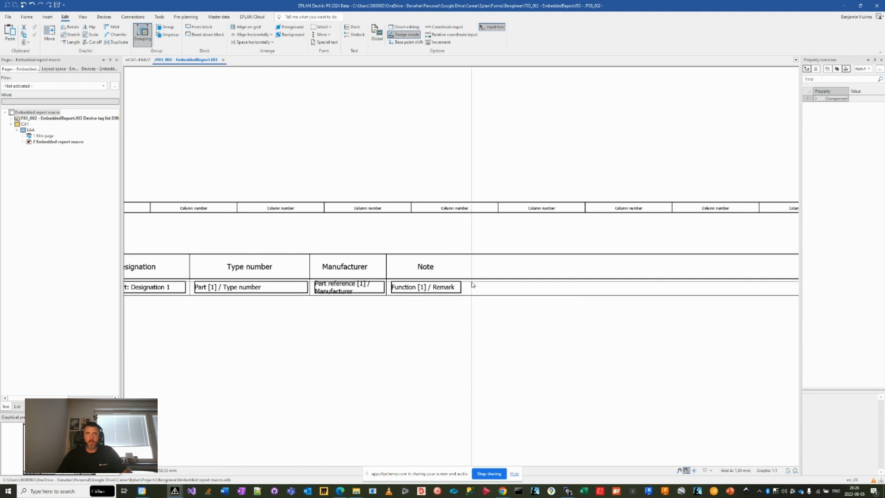
pyautogui.scroll(-2, 427, 316)
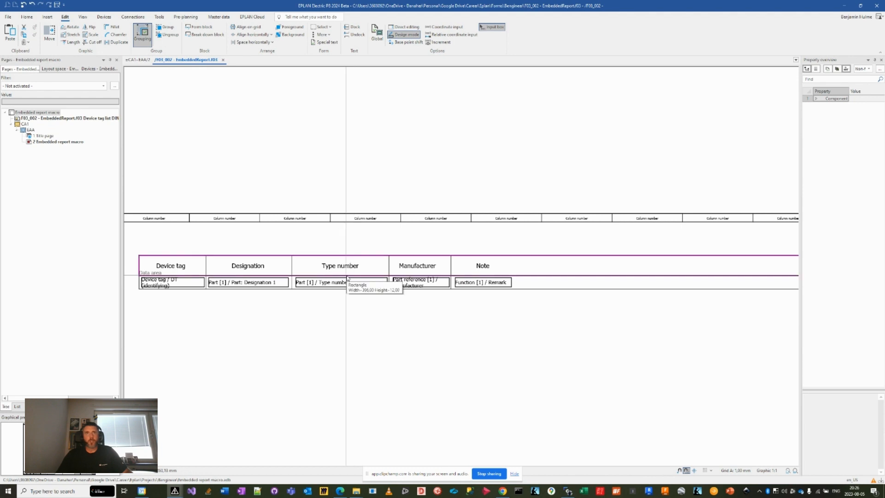
pyautogui.moveTo(216, 151); pyautogui.dragTo(244, 156, button='middle')
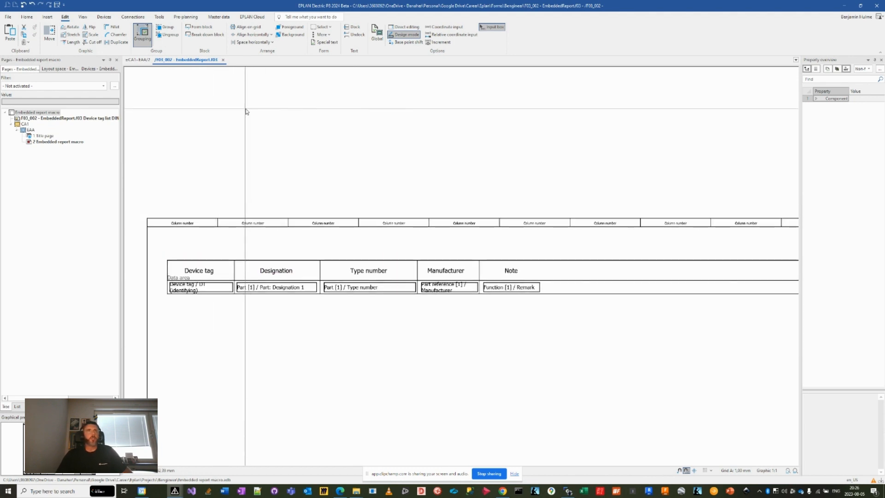
pyautogui.scroll(-2, 276, 138)
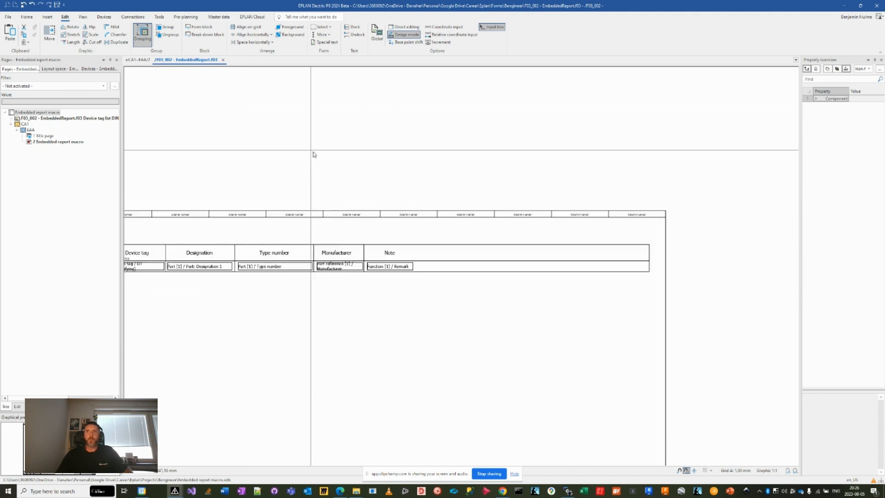
# Stretch the open end of the table's outer rectangles about 134 mm left so the table ends at the Note column
pyautogui.click(74, 35)
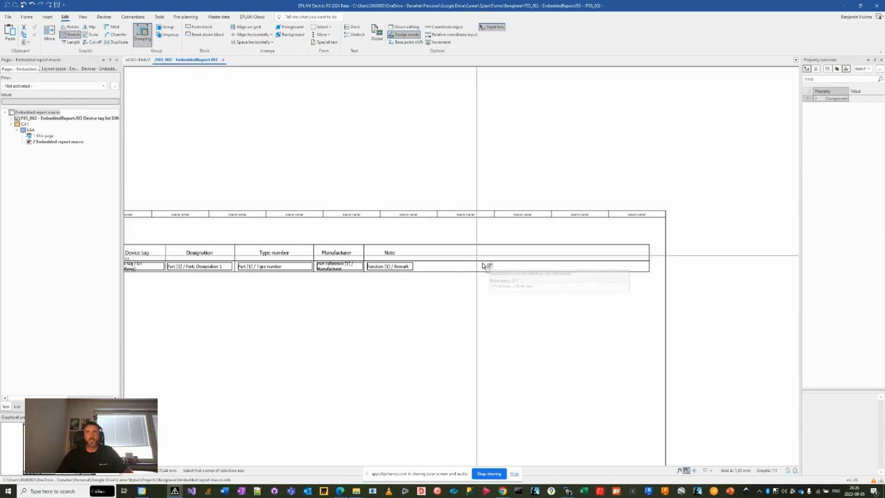
pyautogui.click(622, 315)
pyautogui.click(690, 211)
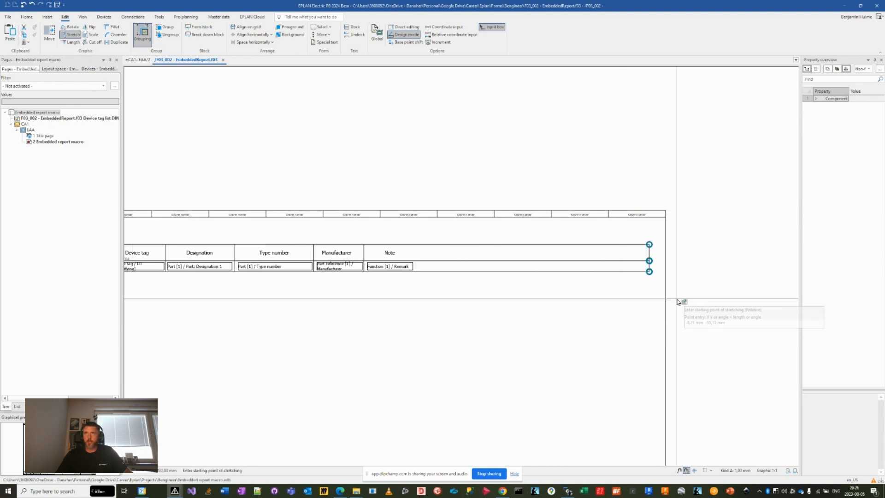
pyautogui.click(649, 324)
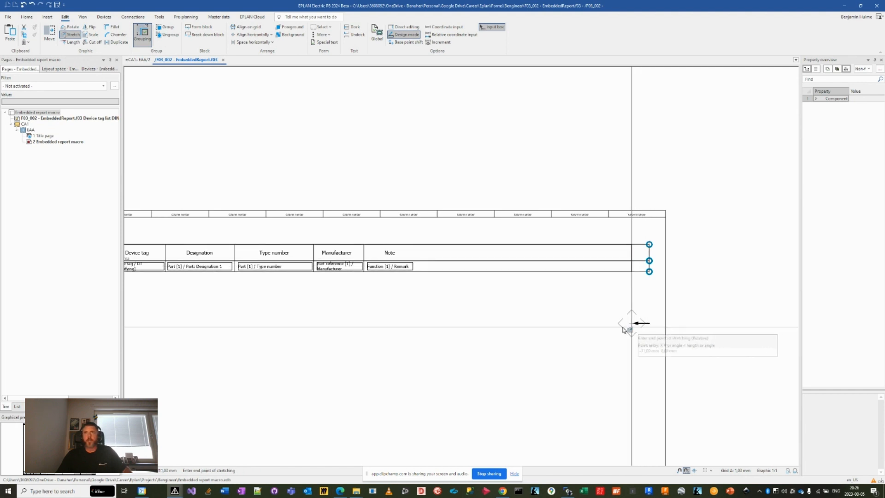
pyautogui.click(416, 322)
pyautogui.moveTo(290, 325); pyautogui.dragTo(409, 330, button='middle')
pyautogui.scroll(-1, 409, 328)
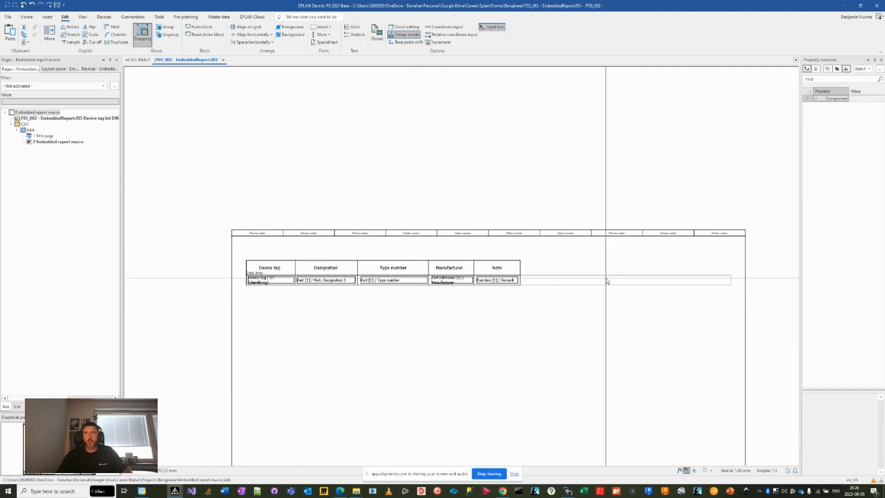
# Narrow the data area rectangle so it ends flush with the shortened table after the Note column
pyautogui.click(614, 281)
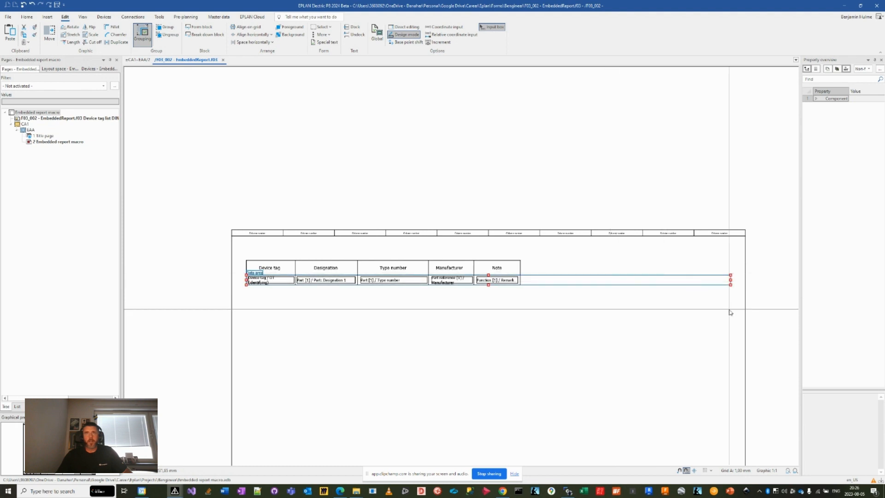
pyautogui.click(730, 281)
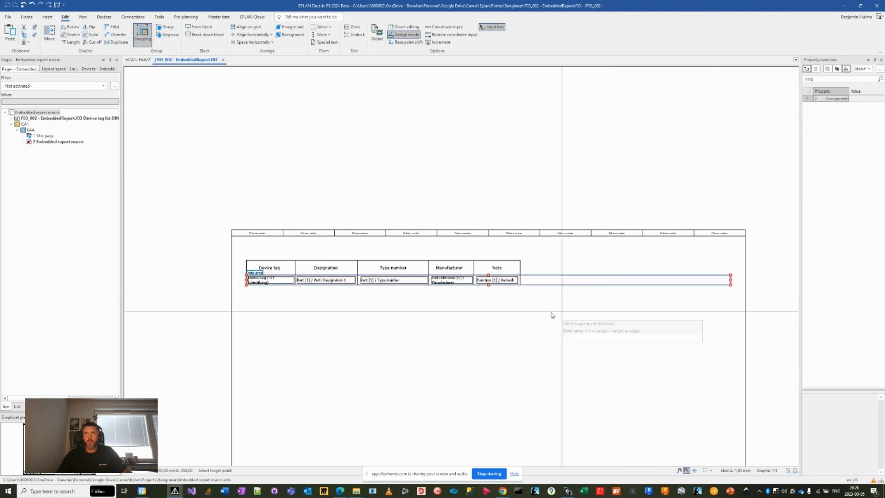
pyautogui.click(520, 316)
# Move the whole table with its data area so its upper-right corner sits in the plot frame's inner upper-right corner
pyautogui.moveTo(212, 326); pyautogui.dragTo(574, 205)
pyautogui.rightClick(567, 209)
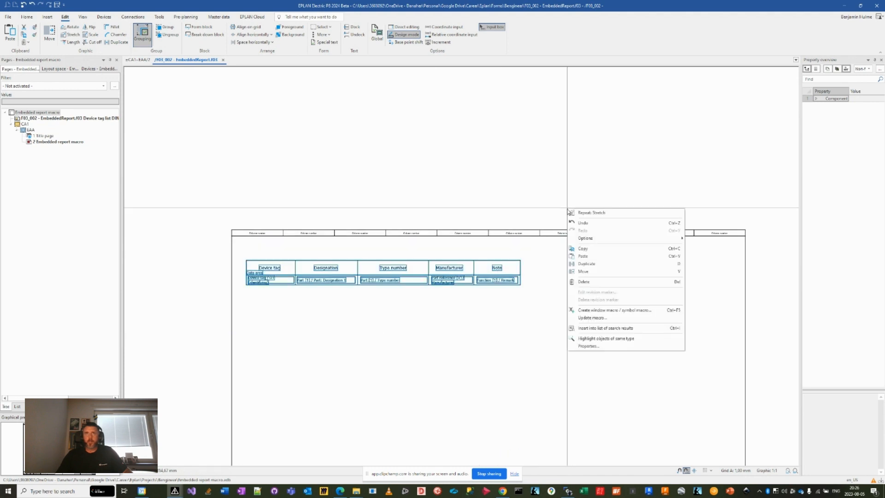
pyautogui.click(587, 273)
pyautogui.scroll(3, 525, 265)
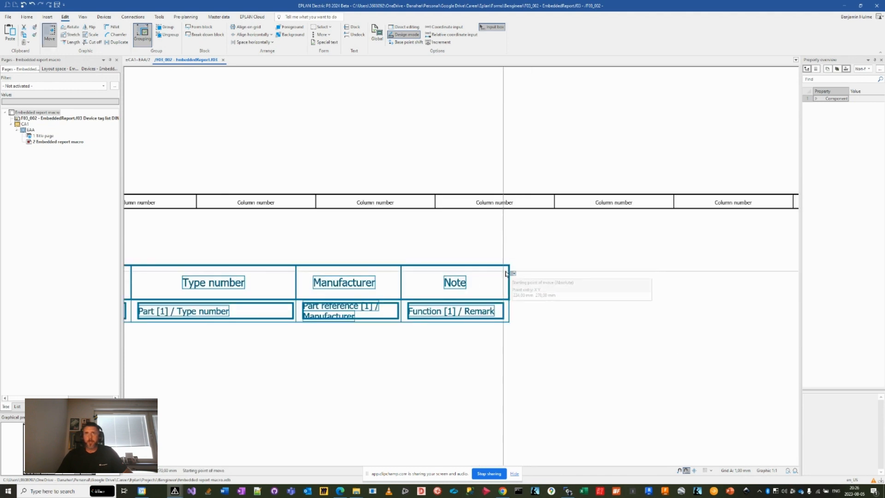
pyautogui.click(510, 267)
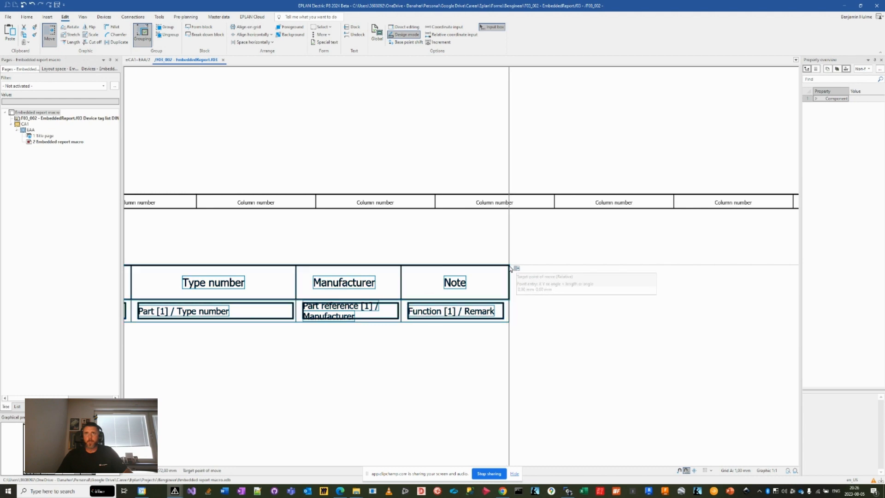
pyautogui.scroll(3, 399, 288)
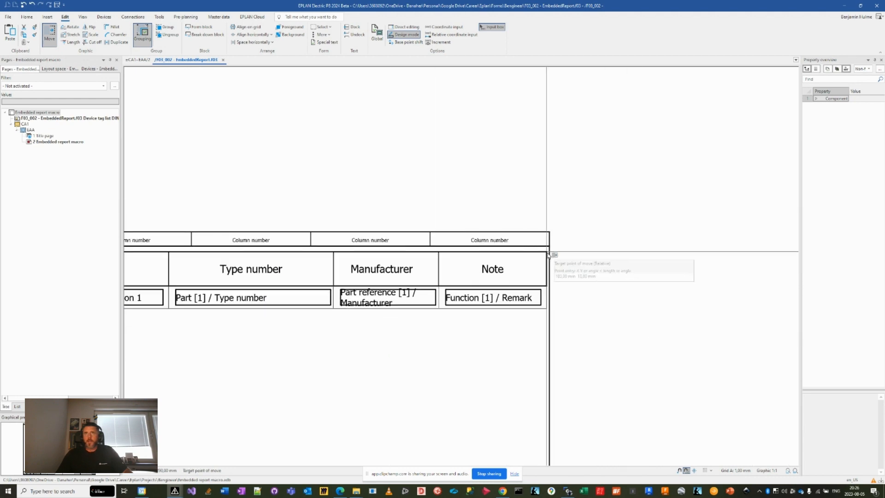
pyautogui.click(551, 249)
pyautogui.scroll(-4, 574, 243)
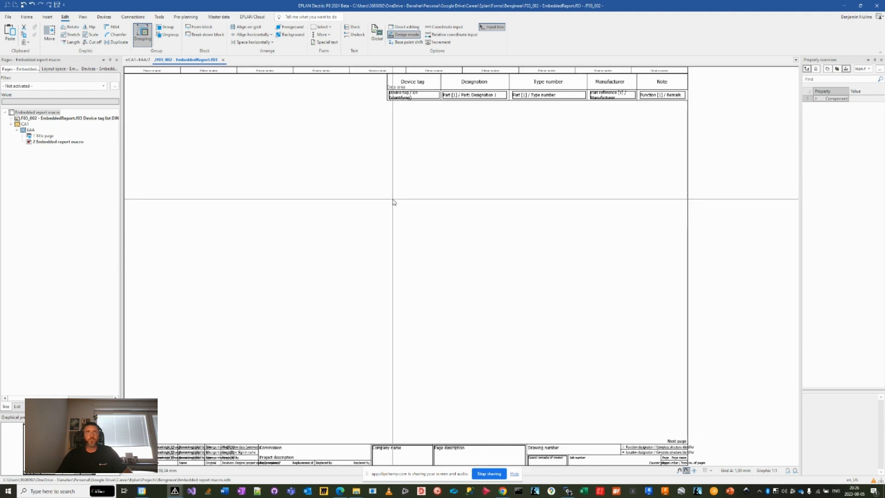
# Examine the moved table's position against the plot frame and the spacing of its headings and placeholders
pyautogui.moveTo(393, 166); pyautogui.dragTo(359, 187, button='middle')
pyautogui.moveTo(300, 187); pyautogui.dragTo(359, 192, button='middle')
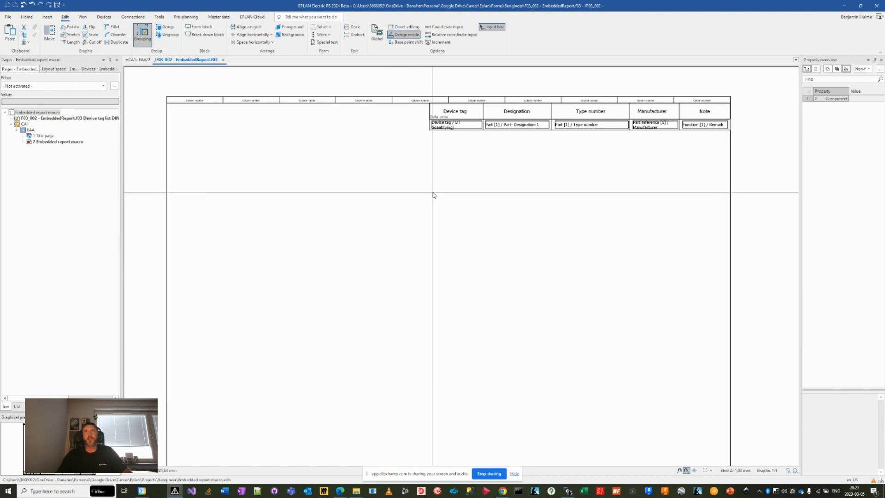
pyautogui.scroll(4, 436, 217)
pyautogui.moveTo(436, 223); pyautogui.dragTo(424, 232, button='middle')
pyautogui.moveTo(548, 241); pyautogui.dragTo(515, 250, button='middle')
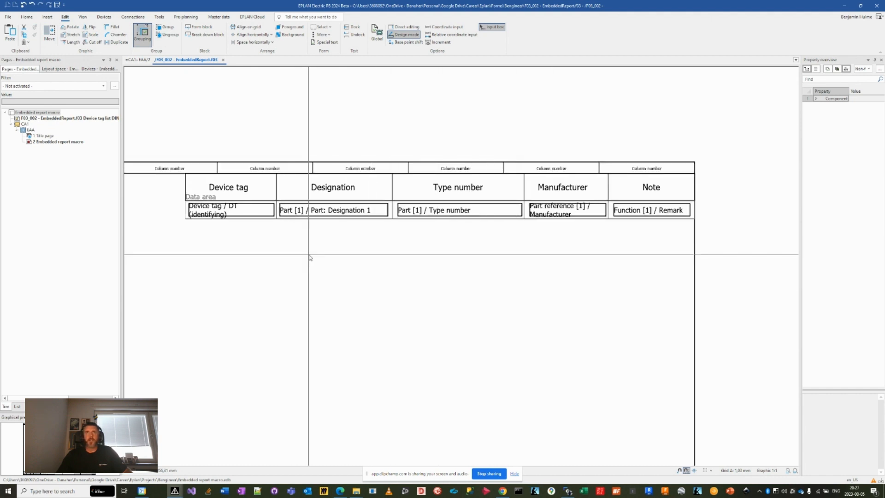
pyautogui.moveTo(281, 259); pyautogui.dragTo(332, 273, button='middle')
pyautogui.moveTo(238, 279)
pyautogui.mouseDown(button='middle')
pyautogui.moveTo(370, 264)
pyautogui.moveTo(291, 253)
pyautogui.mouseUp(button='middle')
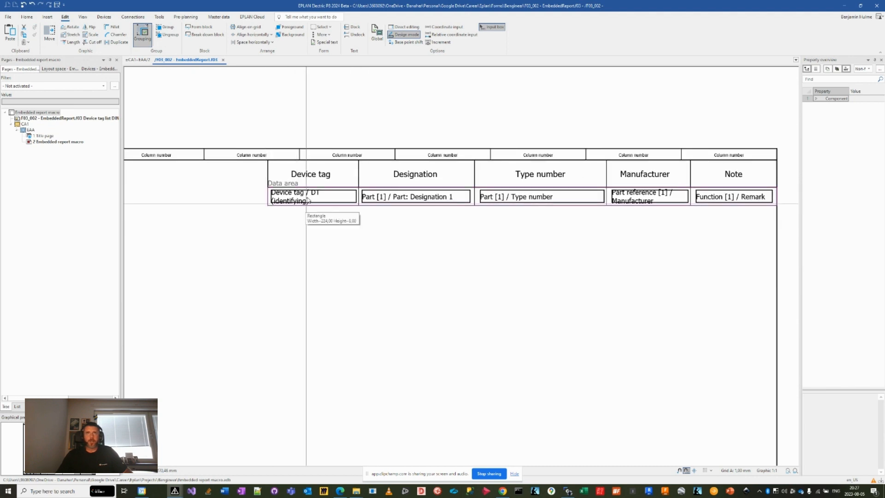
pyautogui.scroll(-2, 312, 243)
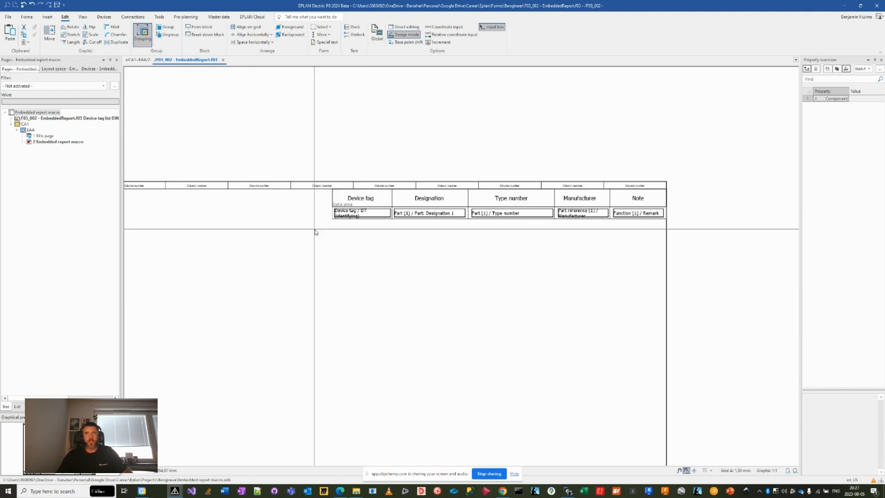
pyautogui.moveTo(282, 227); pyautogui.dragTo(299, 180, button='middle')
pyautogui.scroll(-1, 292, 180)
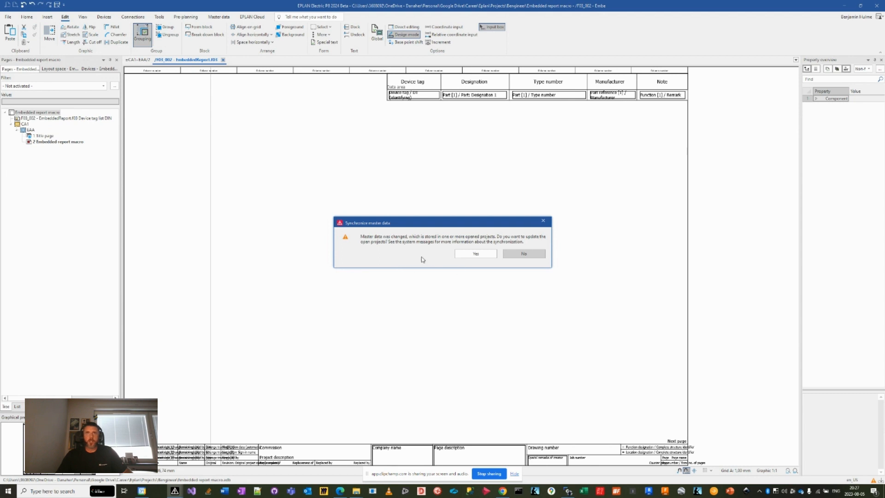
# Synchronise the changed form master data into the open project and update the embedded report on the schematic page
pyautogui.click(475, 254)
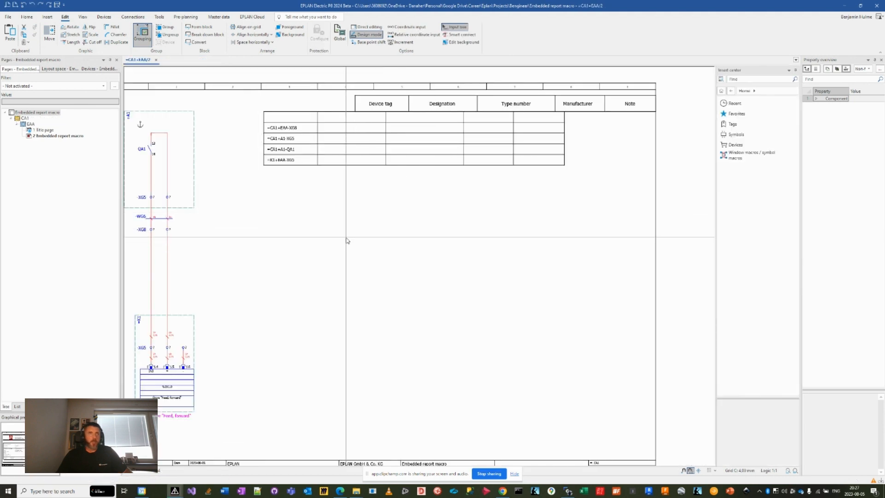
pyautogui.click(160, 18)
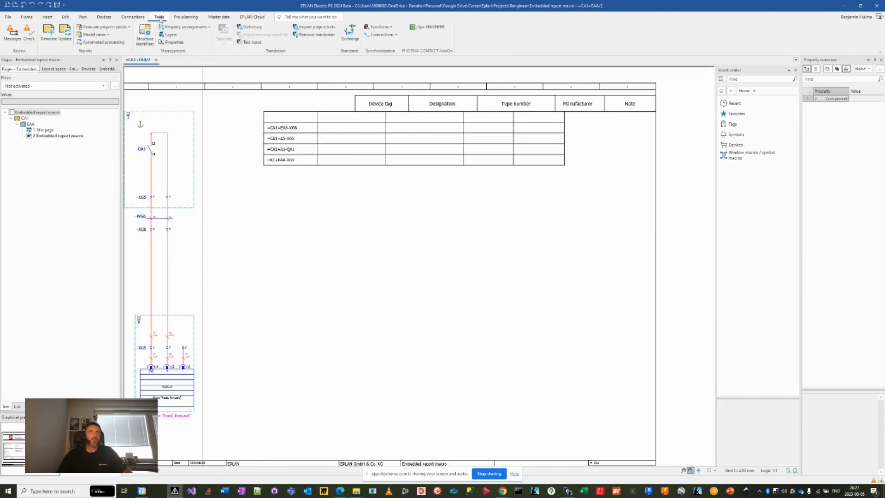
pyautogui.click(67, 37)
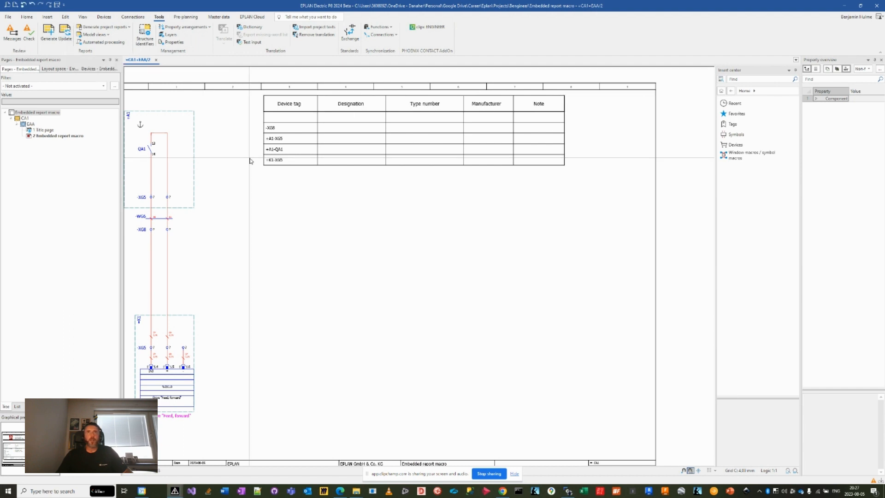
# Move the embedded device tag list by its upper-right corner to the inner upper-right corner of the schematic page's frame
pyautogui.moveTo(306, 202); pyautogui.dragTo(289, 228, button='middle')
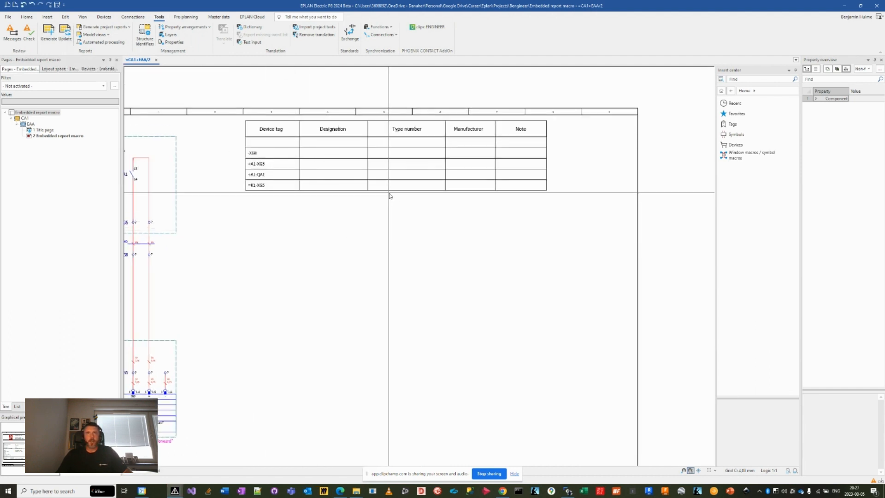
pyautogui.click(390, 189)
pyautogui.rightClick(442, 223)
pyautogui.click(484, 293)
pyautogui.scroll(4, 575, 134)
pyautogui.click(497, 106)
pyautogui.moveTo(618, 138); pyautogui.dragTo(409, 215, button='middle')
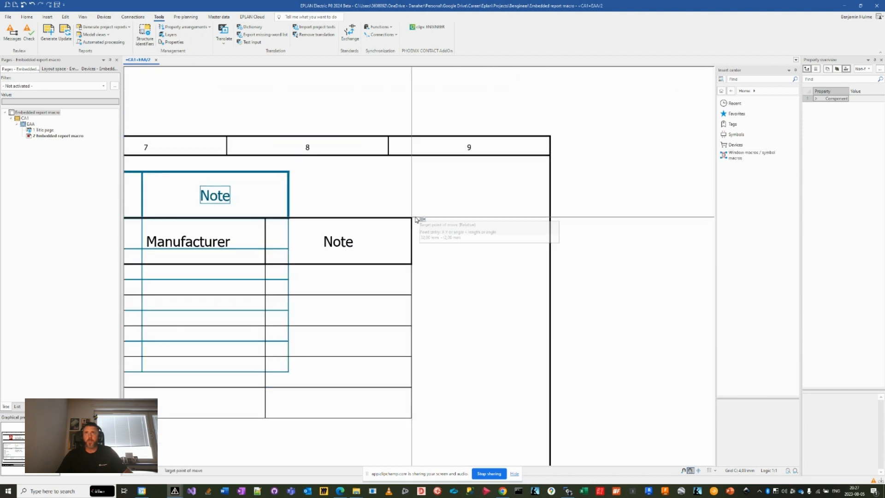
pyautogui.click(552, 157)
pyautogui.moveTo(393, 306); pyautogui.dragTo(555, 223, button='middle')
pyautogui.scroll(-3, 554, 223)
pyautogui.scroll(-5, 549, 222)
pyautogui.moveTo(378, 206); pyautogui.dragTo(346, 247, button='middle')
pyautogui.scroll(3, 360, 187)
pyautogui.scroll(-2, 363, 179)
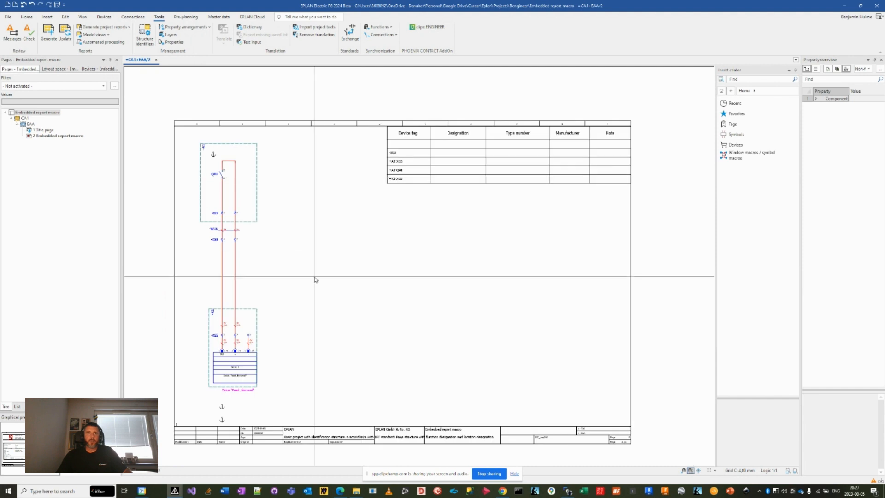
# Delete the existing circuit and insert the Siemens SM 321 DI 32 x DC24V macro below the report, using the Do not modify insertion mode
pyautogui.moveTo(284, 444); pyautogui.dragTo(159, 117)
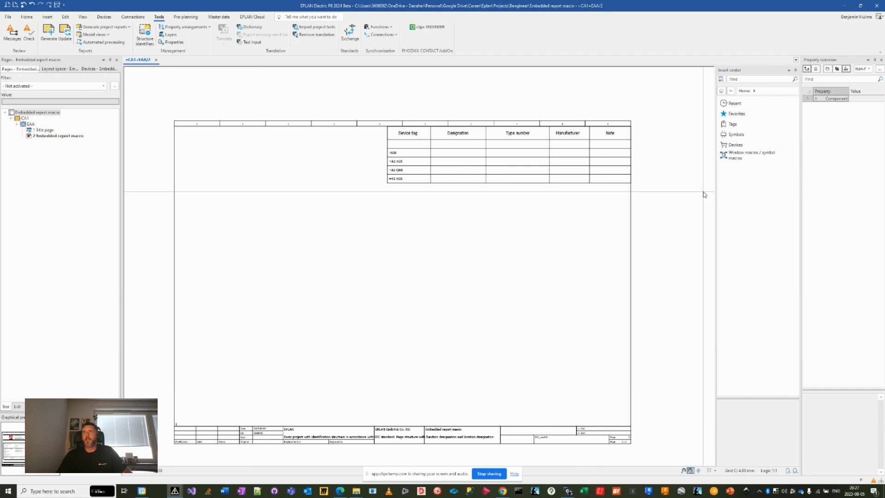
pyautogui.doubleClick(734, 108)
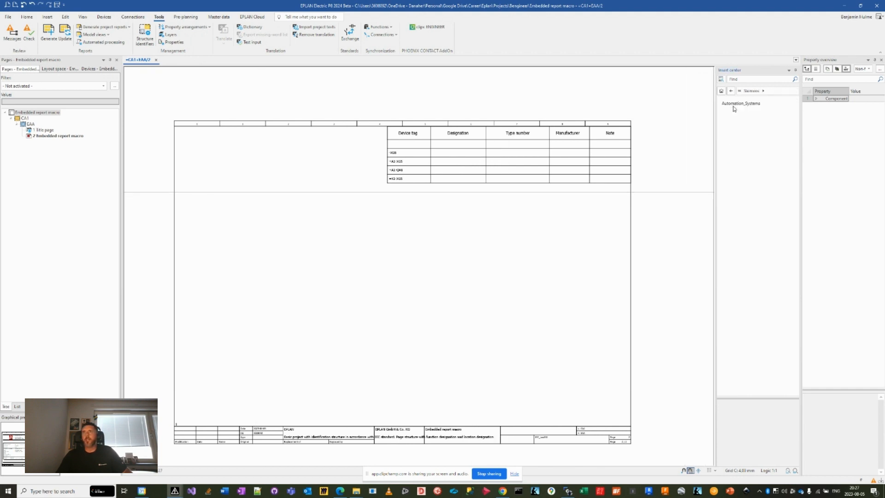
pyautogui.doubleClick(733, 106)
pyautogui.doubleClick(732, 106)
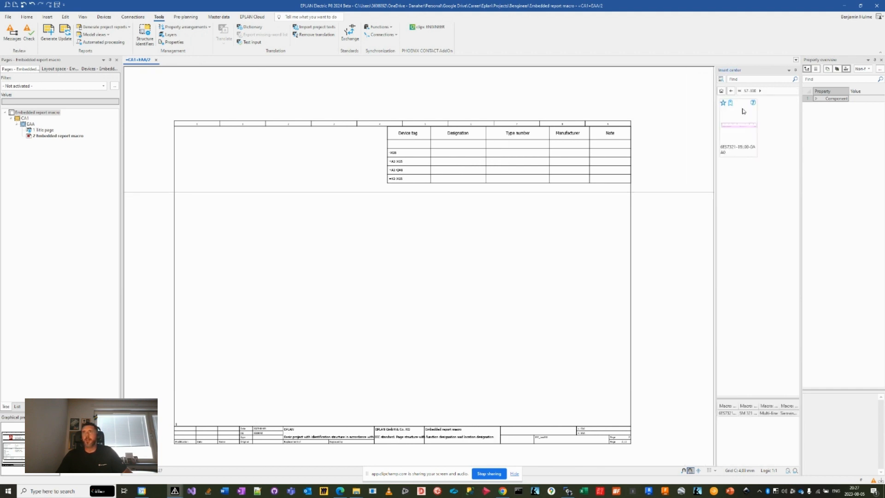
pyautogui.doubleClick(746, 130)
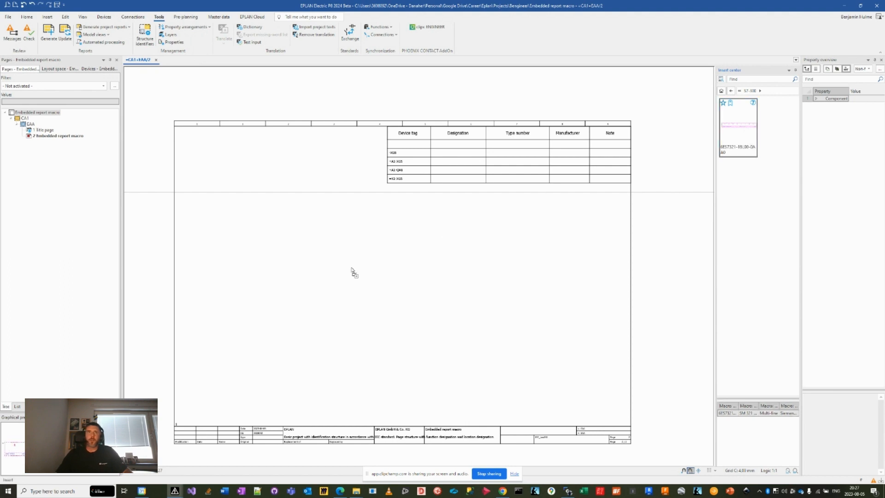
pyautogui.click(230, 293)
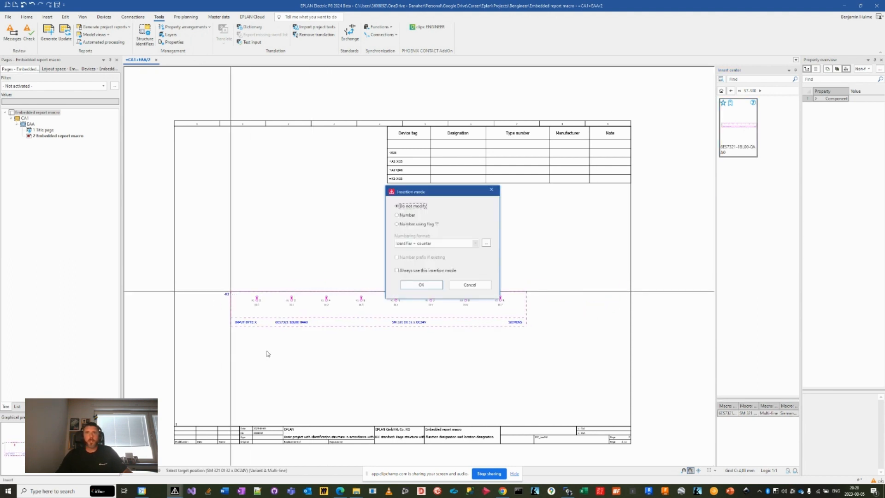
pyautogui.click(421, 284)
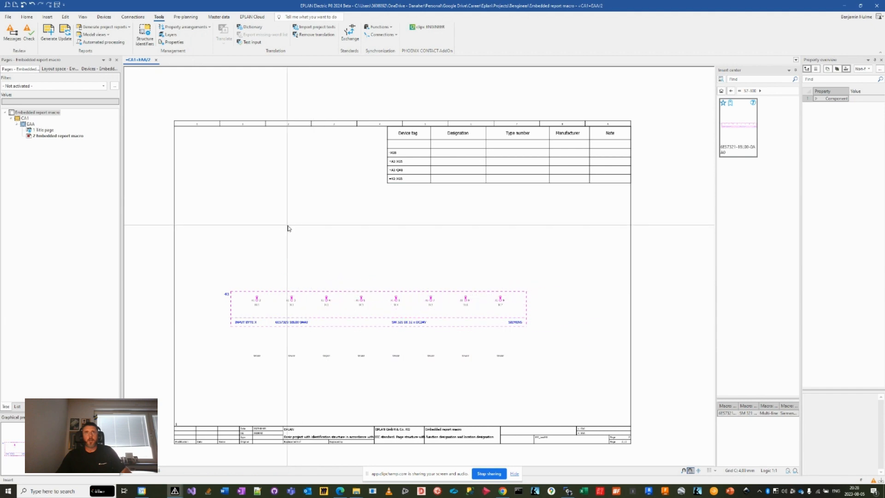
# Update the embedded report for the placed Siemens input module and delete the module from the page
pyautogui.click(65, 35)
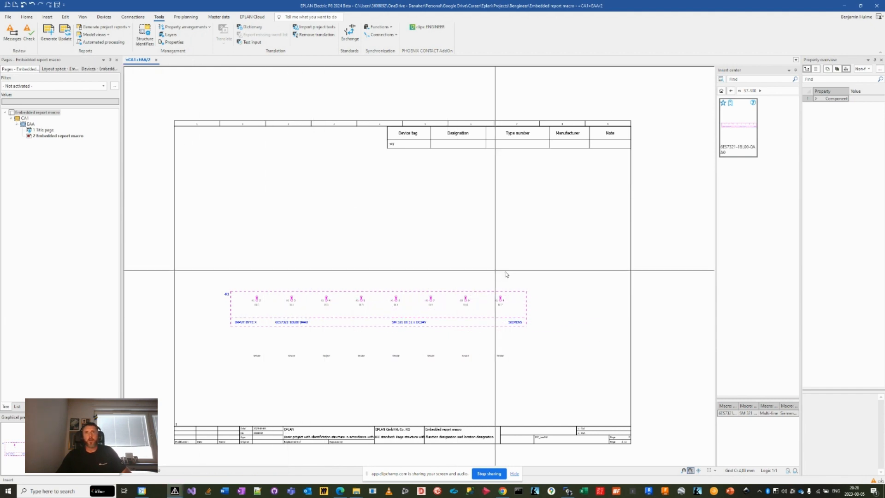
pyautogui.moveTo(577, 254); pyautogui.dragTo(189, 389)
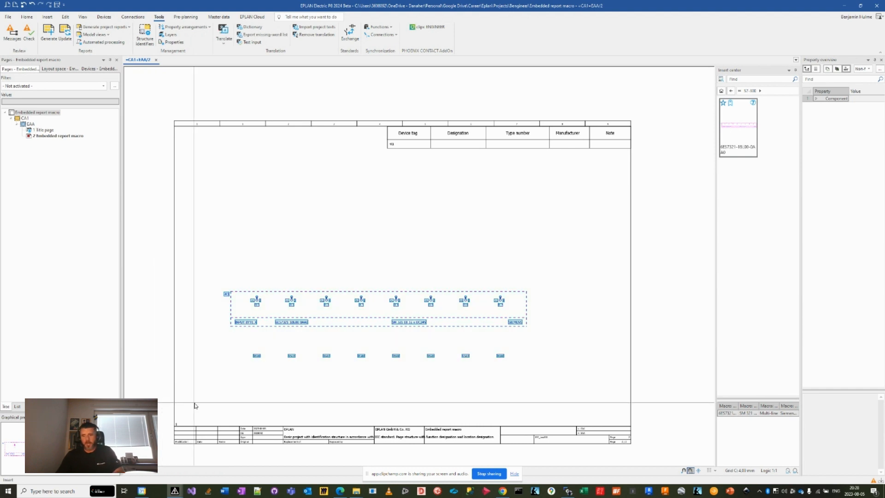
pyautogui.press('Delete')
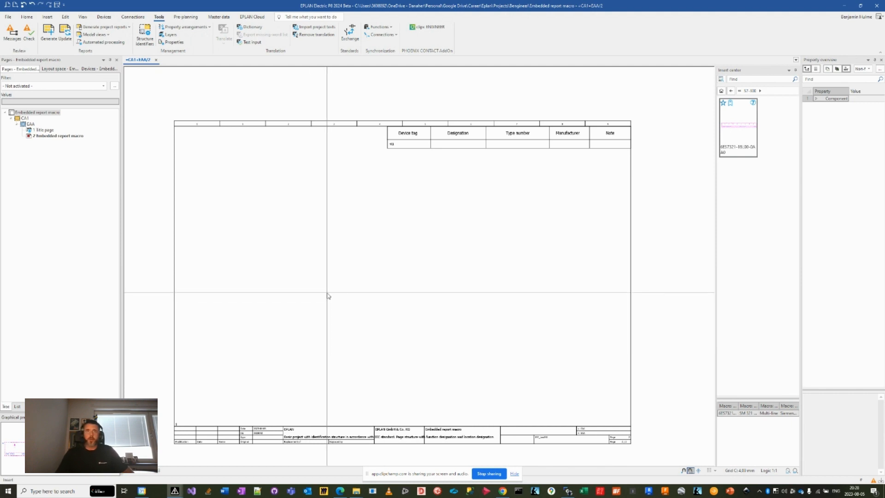
# Insert the 24VDC_Supply macro from the 101_01_Variant_1 folder on the page's left side, using the Power supply value set and Number insertion mode
pyautogui.scroll(2, 315, 279)
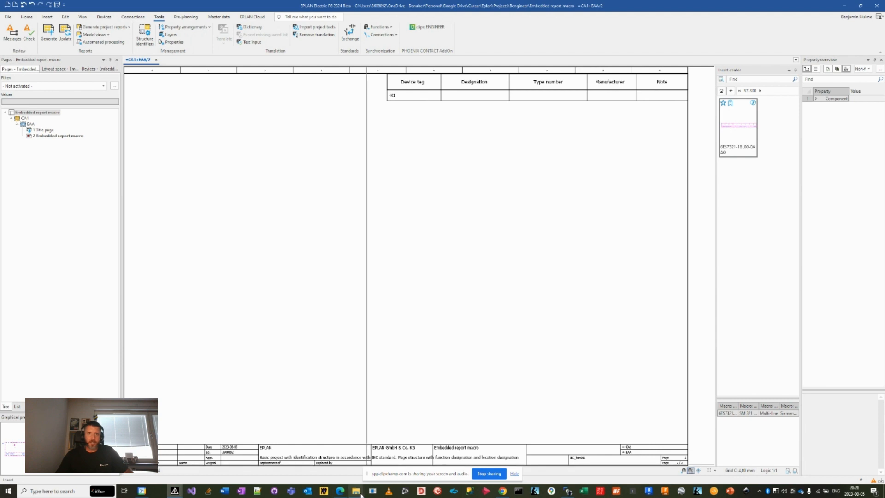
pyautogui.moveTo(357, 492)
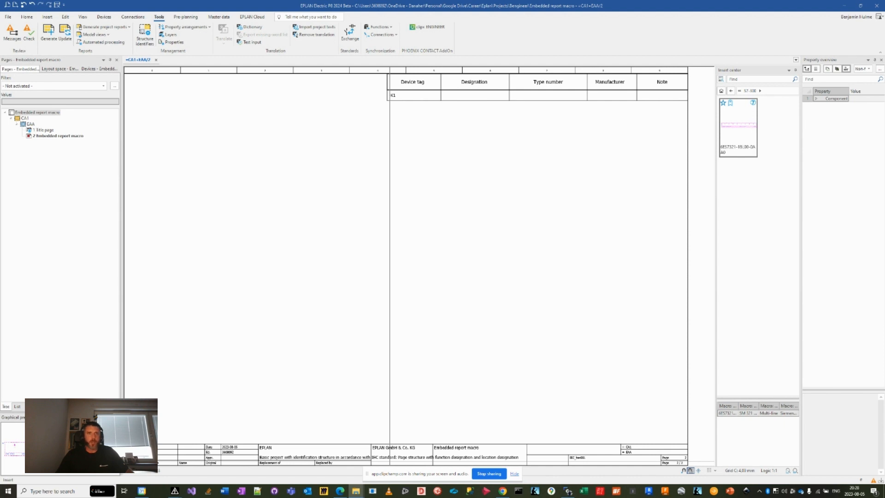
pyautogui.moveTo(1, 495); pyautogui.dragTo(373, 319)
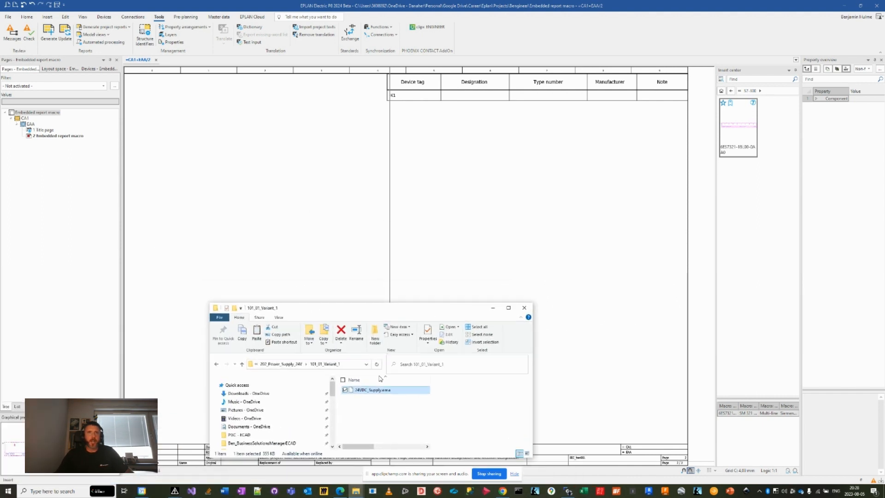
pyautogui.moveTo(361, 394); pyautogui.dragTo(219, 151)
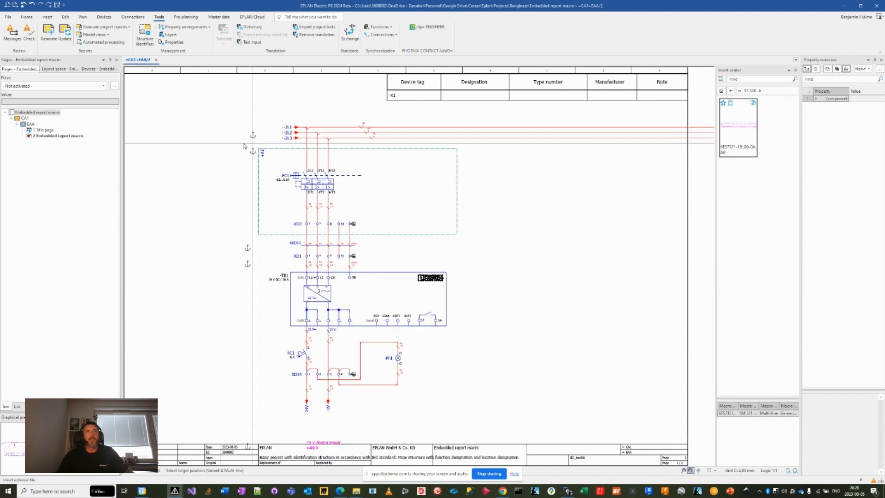
pyautogui.scroll(-4, 227, 202)
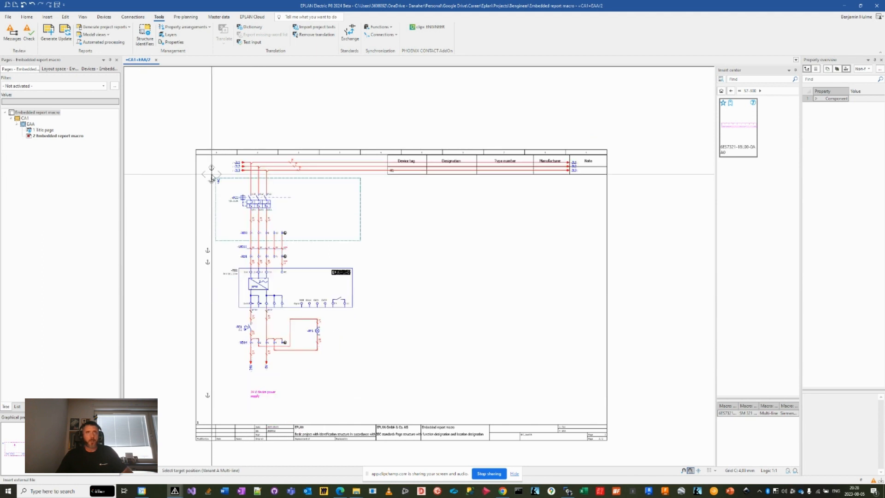
pyautogui.click(211, 174)
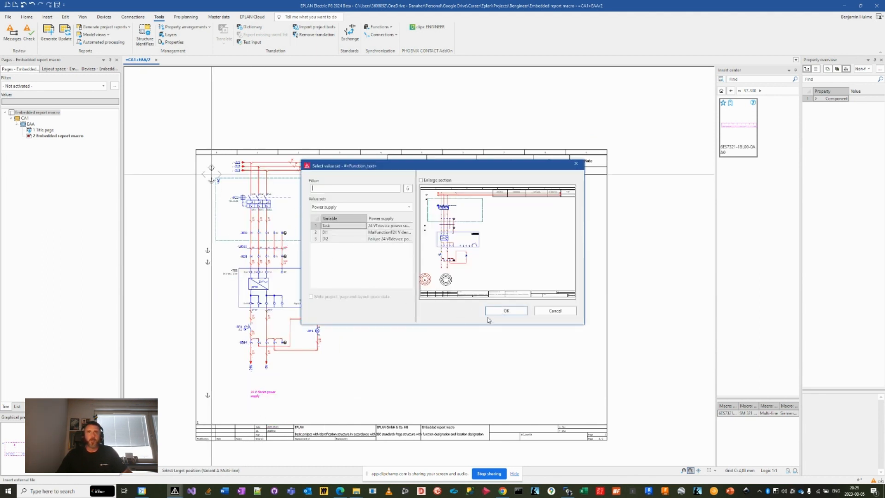
pyautogui.click(505, 310)
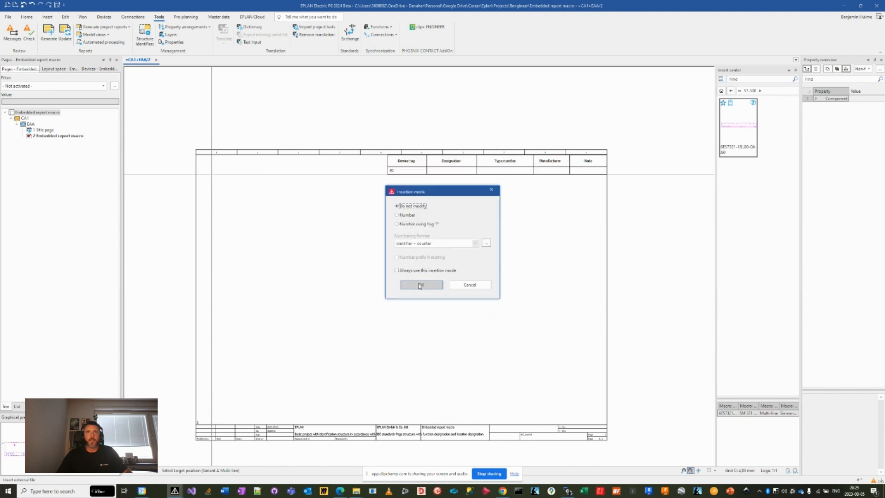
pyautogui.click(397, 215)
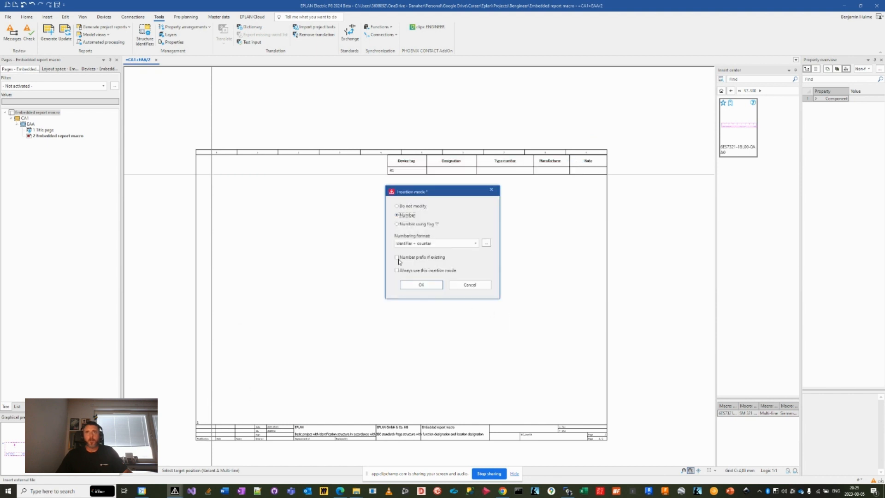
pyautogui.click(420, 284)
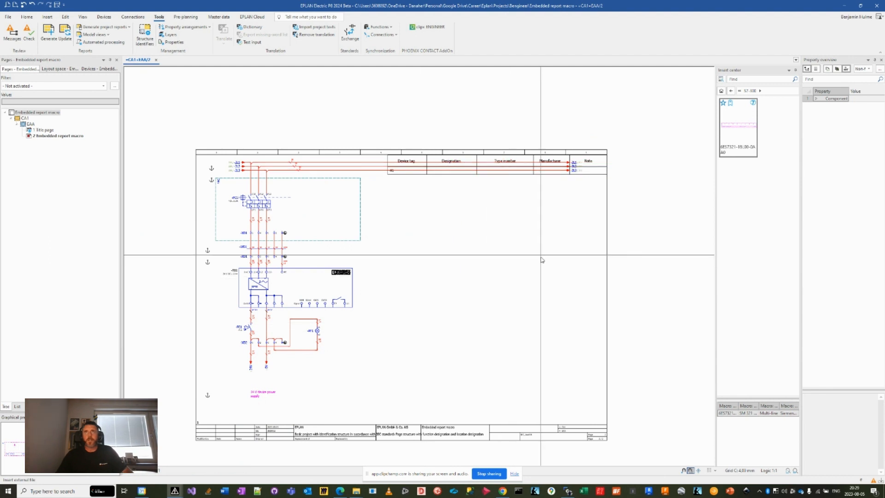
# Move the 2L1, 2L2 and 2L3 interruption points overlapping the report back to the right edge of the dashed structure box
pyautogui.scroll(3, 461, 253)
pyautogui.moveTo(476, 215); pyautogui.dragTo(537, 121)
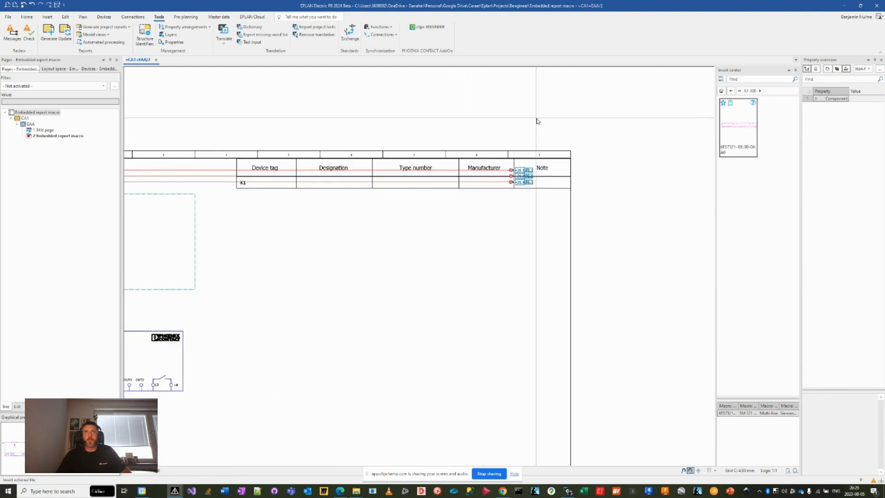
pyautogui.rightClick(537, 121)
pyautogui.click(552, 181)
pyautogui.click(513, 239)
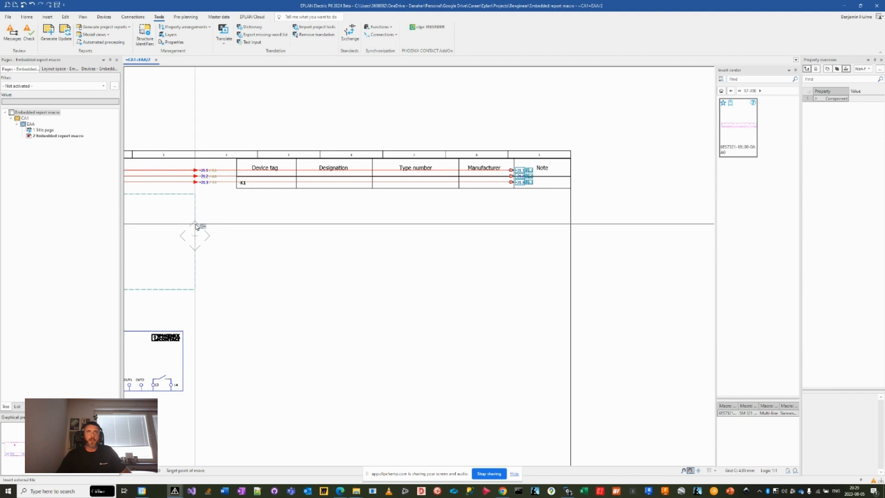
pyautogui.click(195, 226)
pyautogui.scroll(-5, 385, 259)
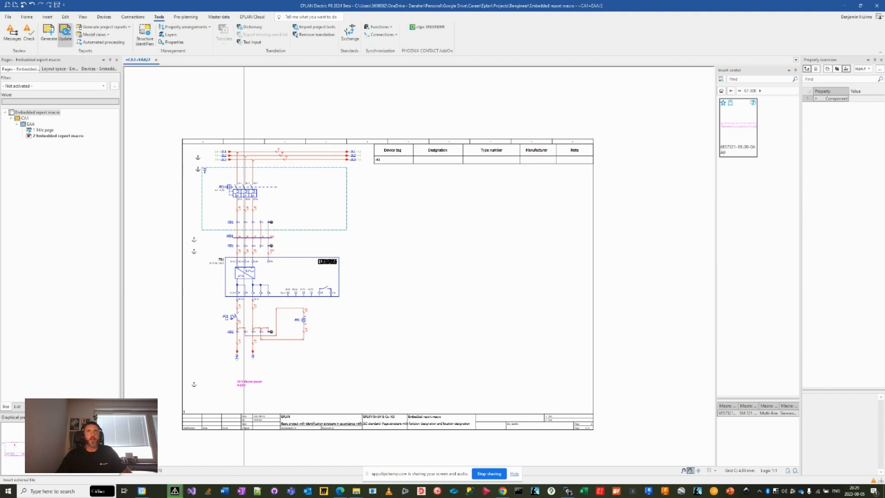
# Update the embedded device tag list for the inserted 24 V power supply circuit
pyautogui.click(65, 32)
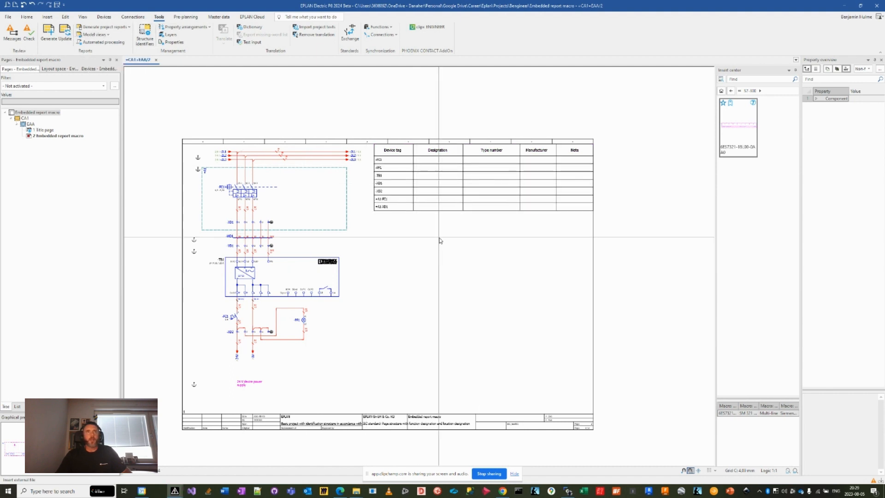
pyautogui.moveTo(438, 241); pyautogui.dragTo(446, 222, button='middle')
pyautogui.scroll(1, 377, 207)
pyautogui.scroll(-1, 377, 205)
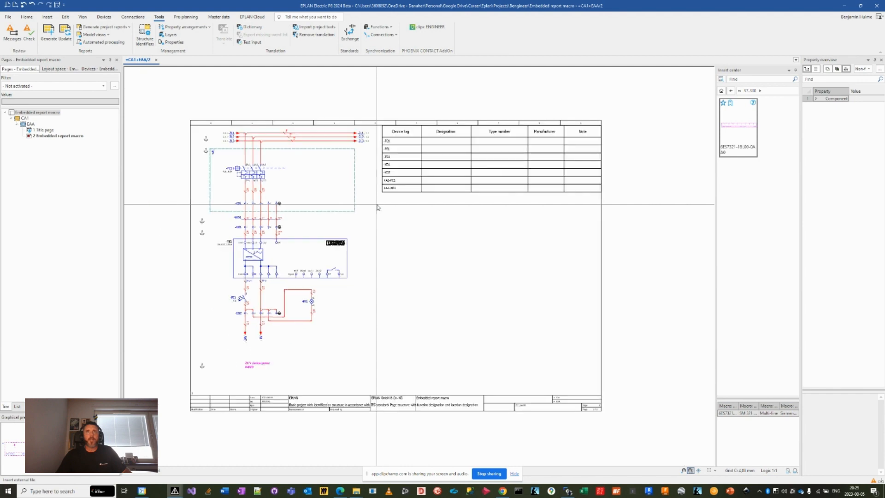
pyautogui.moveTo(375, 235); pyautogui.dragTo(362, 268, button='middle')
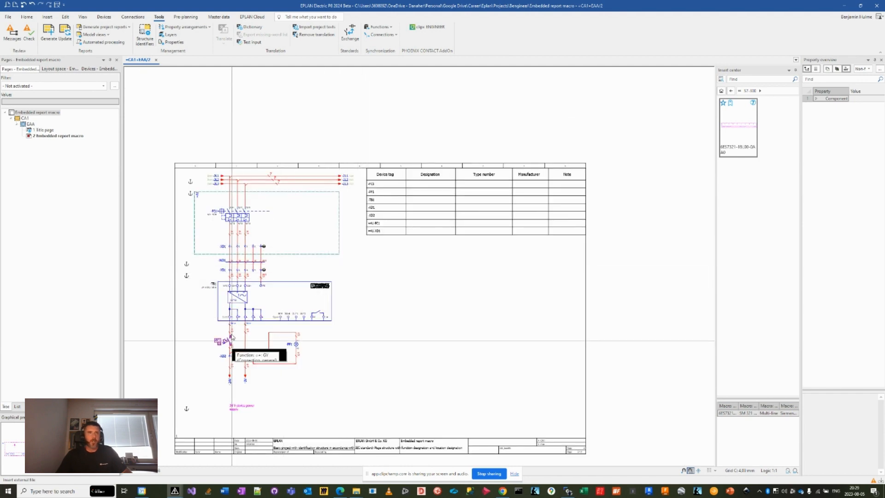
# Open the Phoenix Contact power supply's properties and check which part number is assigned to it
pyautogui.click(212, 288)
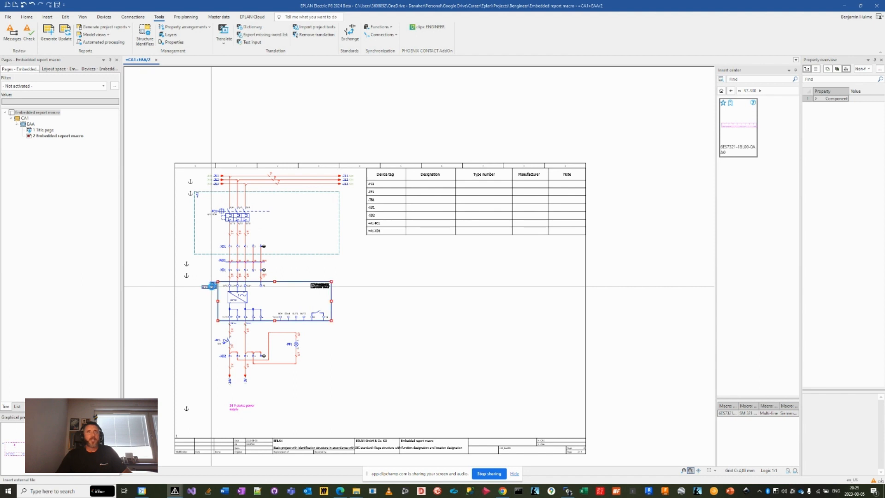
pyautogui.doubleClick(217, 302)
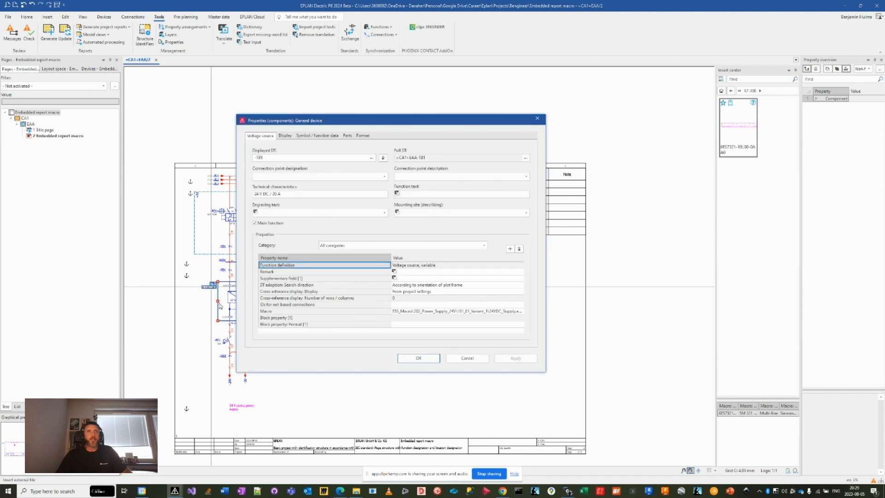
pyautogui.click(348, 135)
pyautogui.click(295, 174)
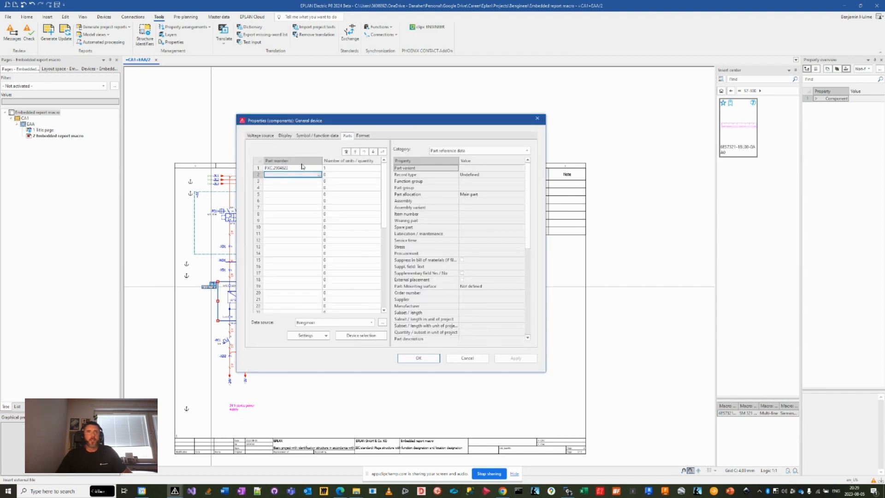
pyautogui.click(302, 168)
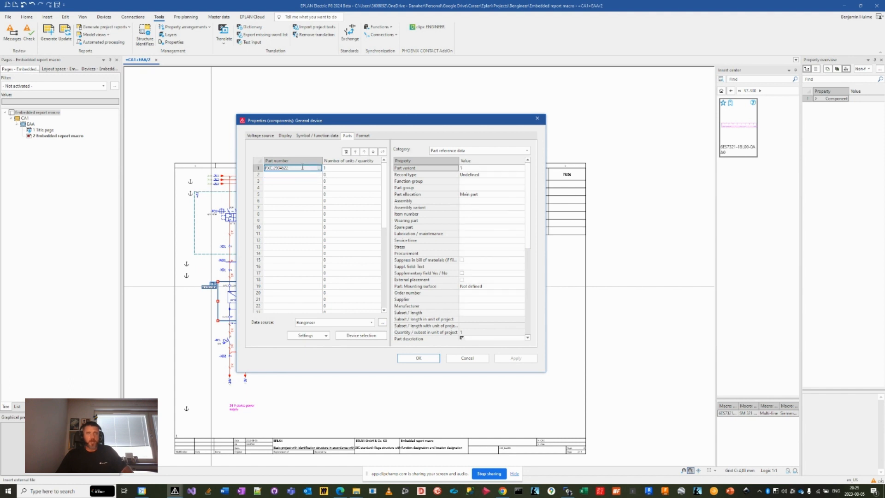
pyautogui.click(300, 181)
pyautogui.click(304, 168)
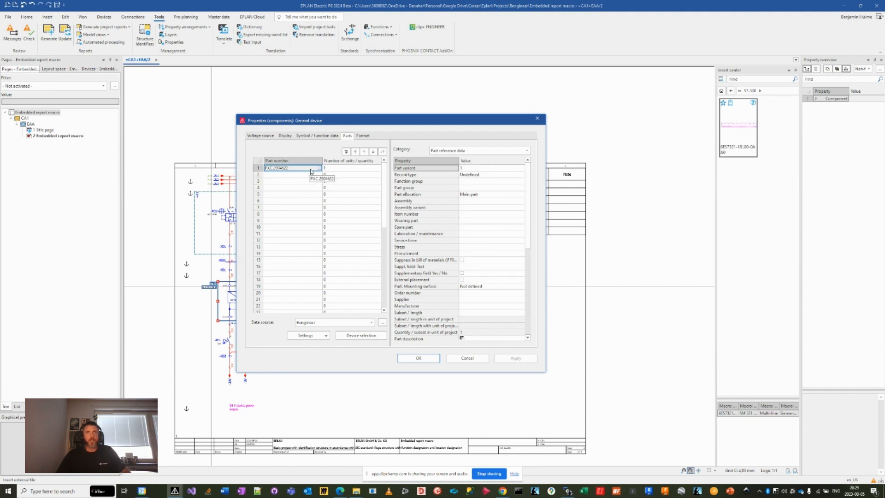
# Search the parts database for PXC.2904622, then close the part selection and device properties without changes
pyautogui.click(320, 168)
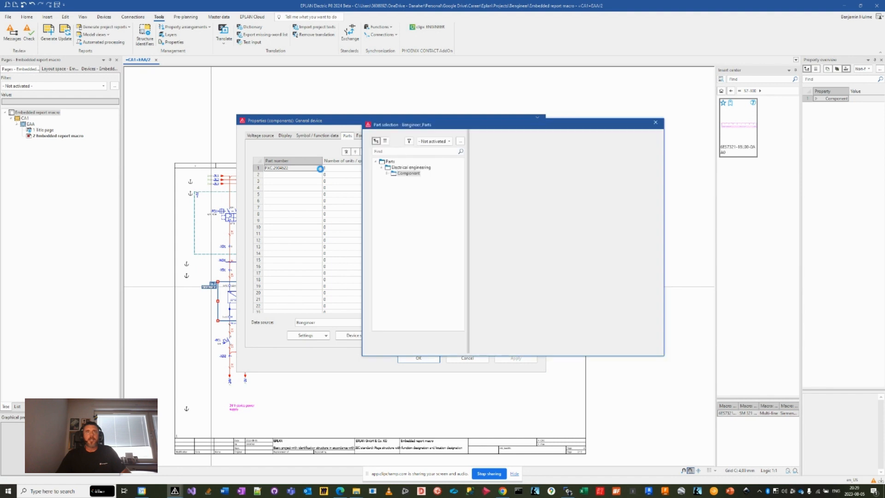
pyautogui.click(388, 174)
pyautogui.click(420, 152)
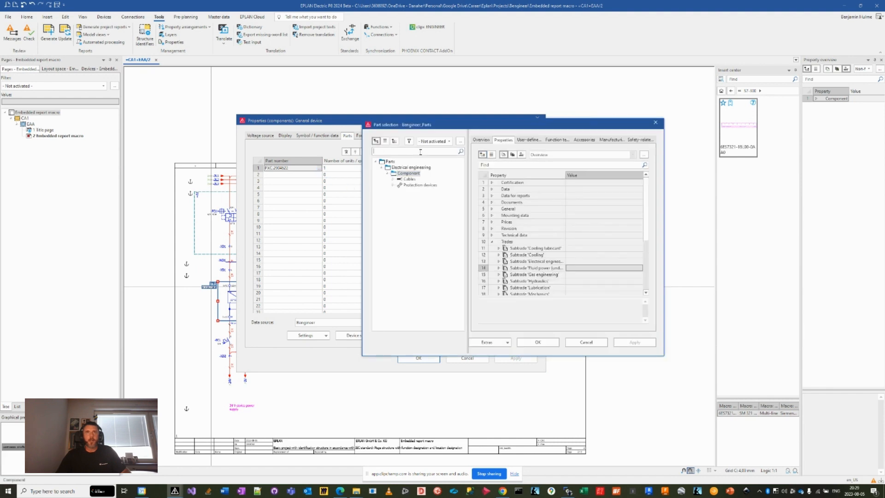
pyautogui.write('PXC.2904622')
pyautogui.press('Return')
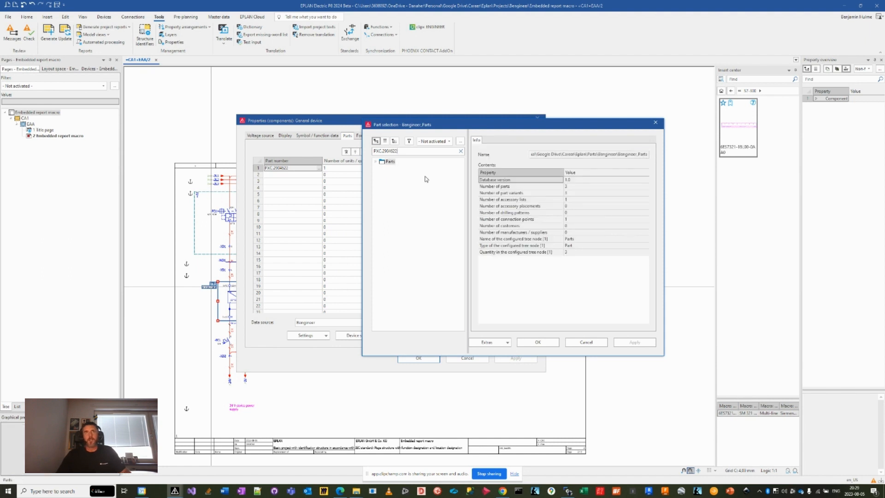
pyautogui.click(586, 342)
pyautogui.click(320, 168)
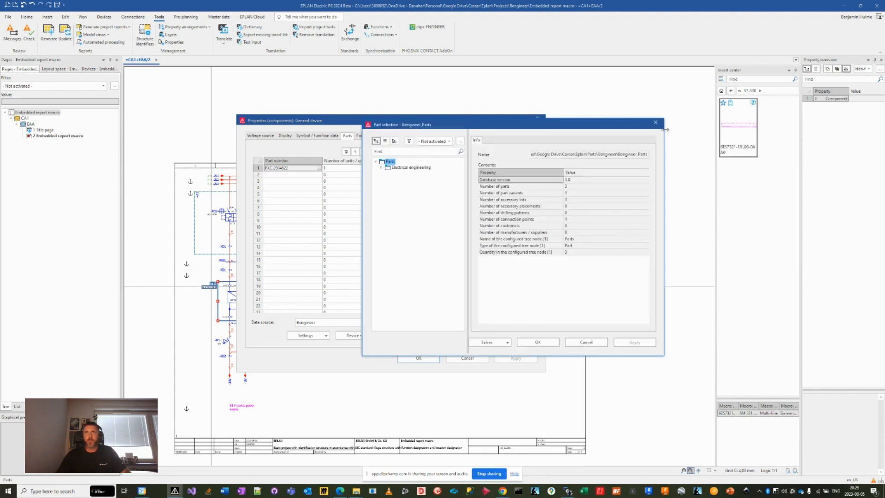
pyautogui.click(655, 122)
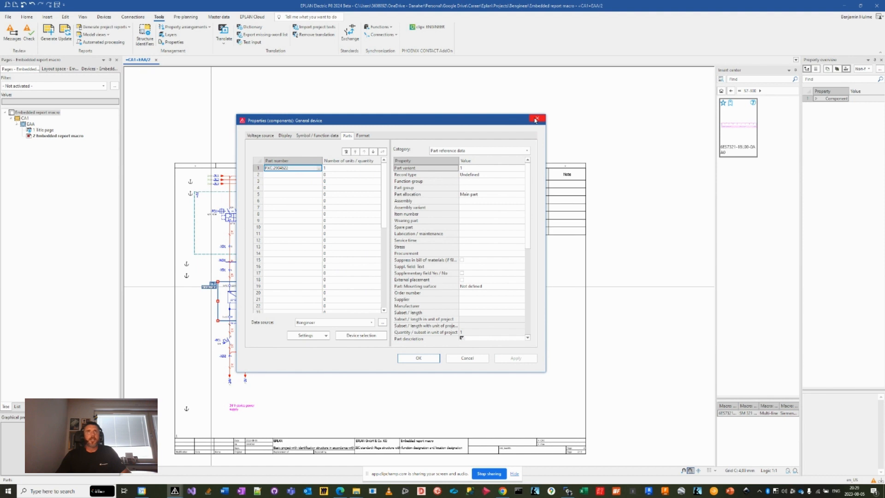
pyautogui.click(536, 119)
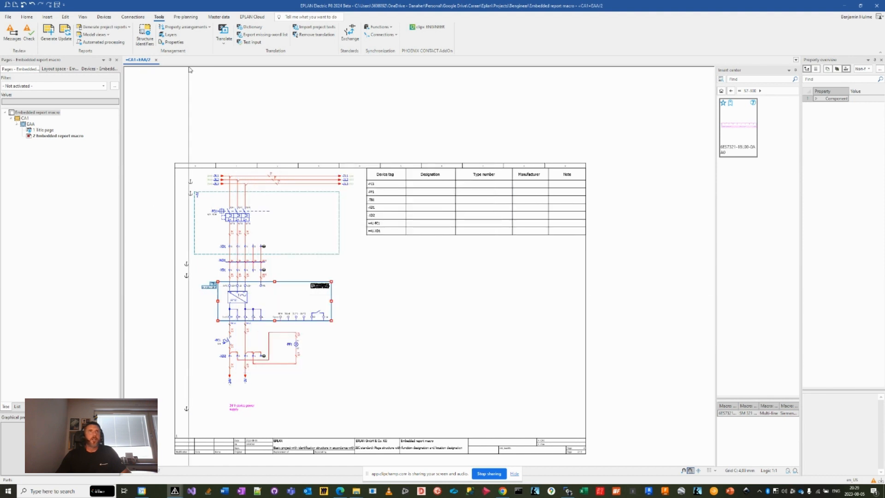
# Find the Siemens circuit breaker SIE.3RV2011-1BA25 in the electrical engineering parts and place it beside the power supply circuit
pyautogui.click(351, 153)
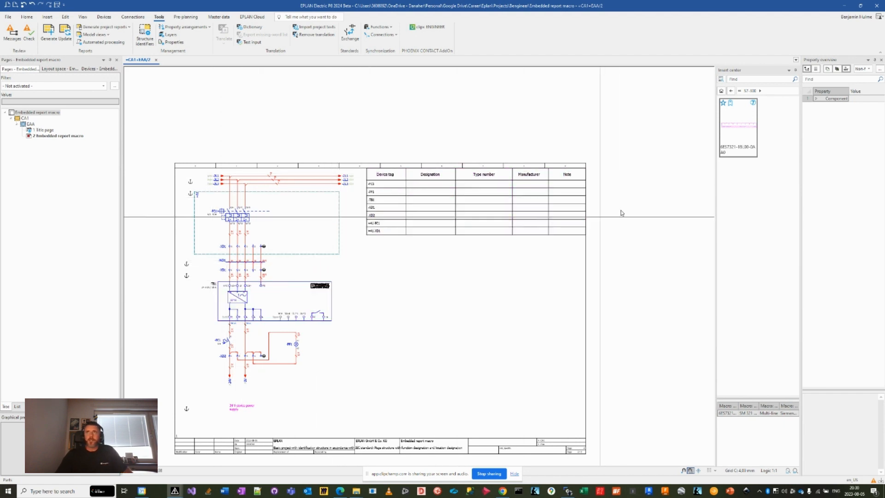
pyautogui.click(720, 91)
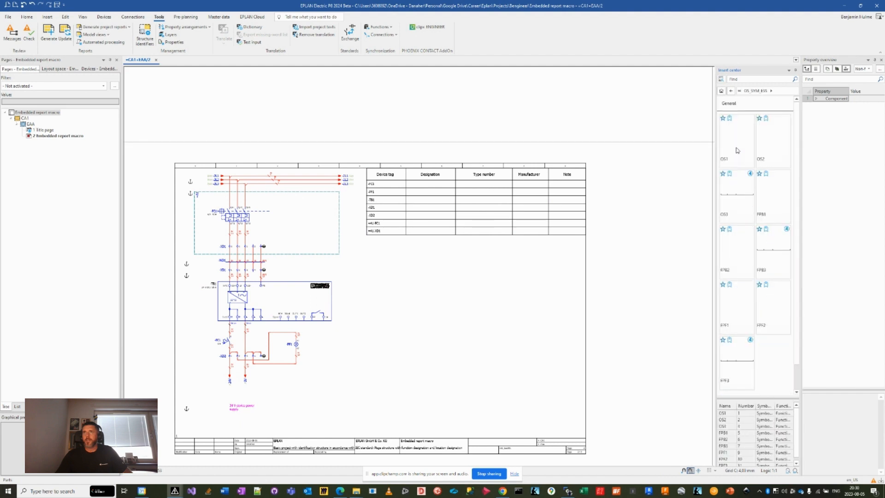
pyautogui.click(721, 91)
pyautogui.click(733, 141)
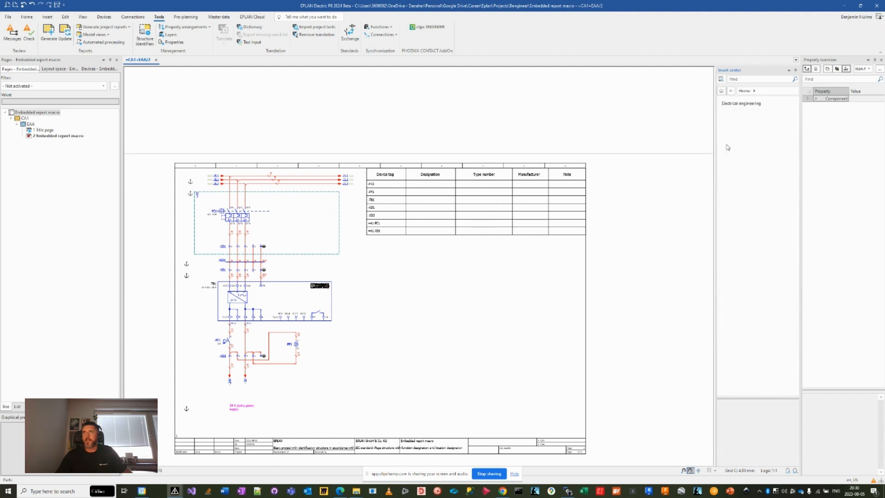
pyautogui.click(739, 103)
pyautogui.click(738, 104)
pyautogui.click(740, 114)
pyautogui.click(739, 106)
pyautogui.click(740, 105)
pyautogui.doubleClick(737, 134)
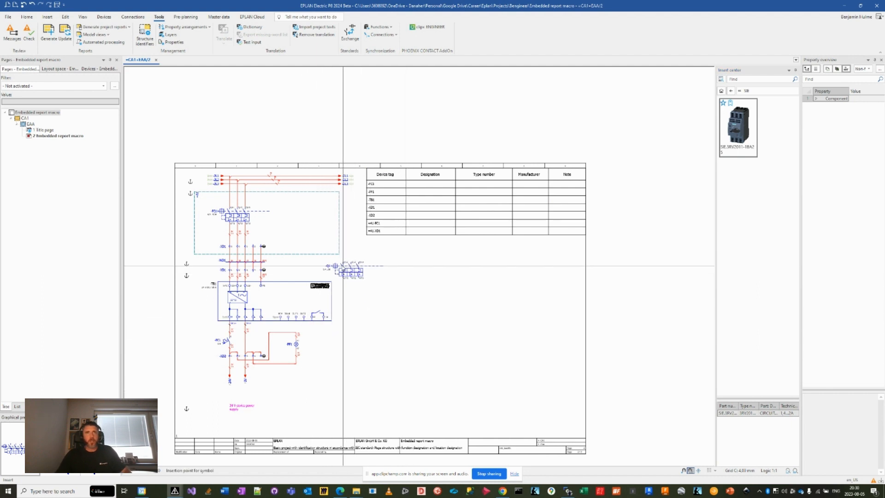
pyautogui.press('Escape')
# Delete the whole power supply circuit and the circuit breaker beside it, keeping the embedded report
pyautogui.moveTo(155, 438); pyautogui.dragTo(362, 150)
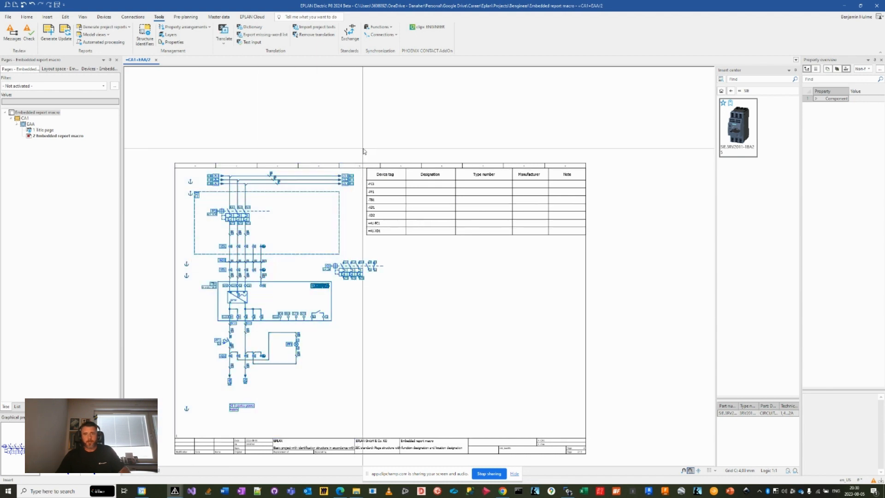
pyautogui.press('Delete')
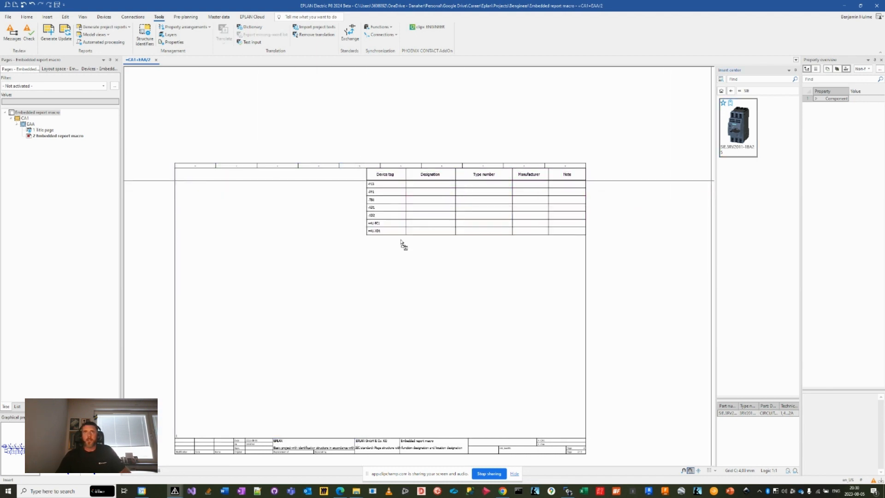
# Place the SIE.3RV2011-1BA25 circuit breaker in the page's upper-left area and update the embedded report
pyautogui.click(220, 211)
pyautogui.press('Escape')
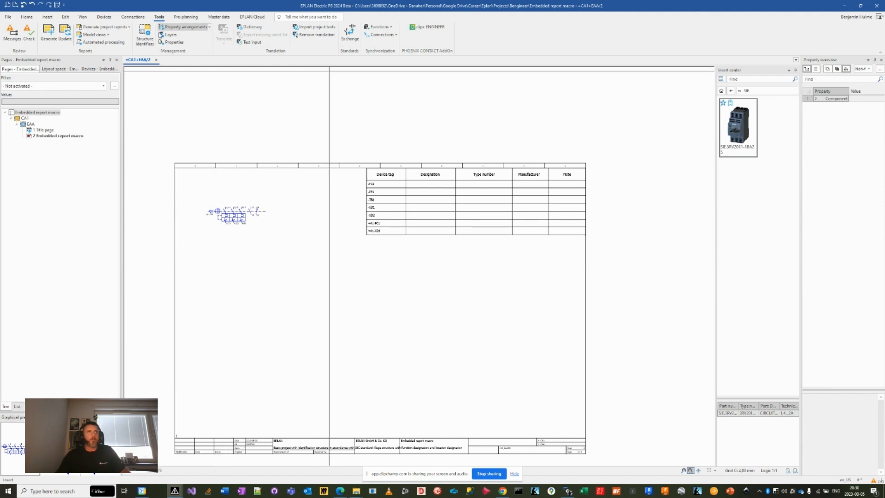
pyautogui.click(65, 34)
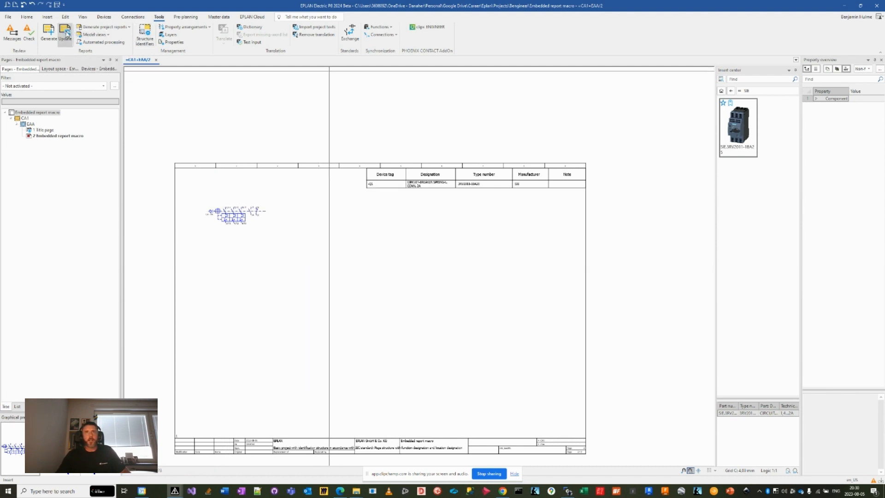
pyautogui.scroll(5, 399, 254)
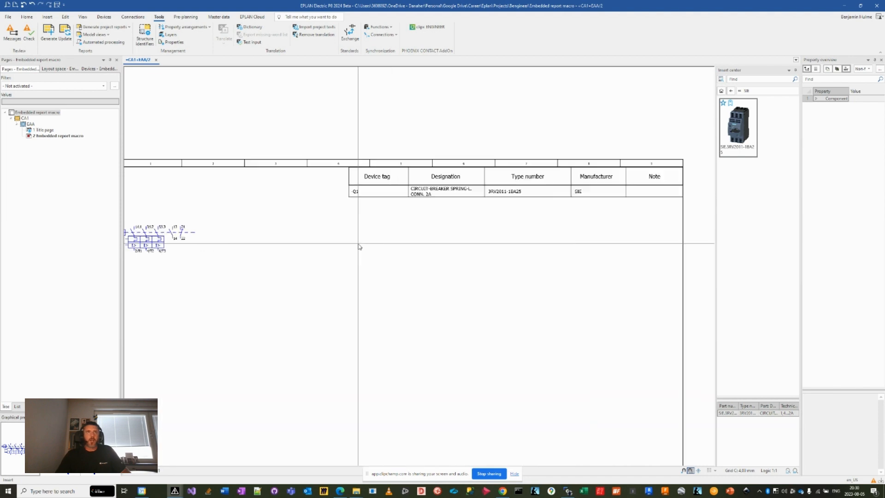
# Set the circuit breaker's Remark to "Needs to be checked" and update the embedded report
pyautogui.moveTo(389, 235); pyautogui.dragTo(287, 245, button='middle')
pyautogui.moveTo(326, 224); pyautogui.dragTo(382, 207, button='middle')
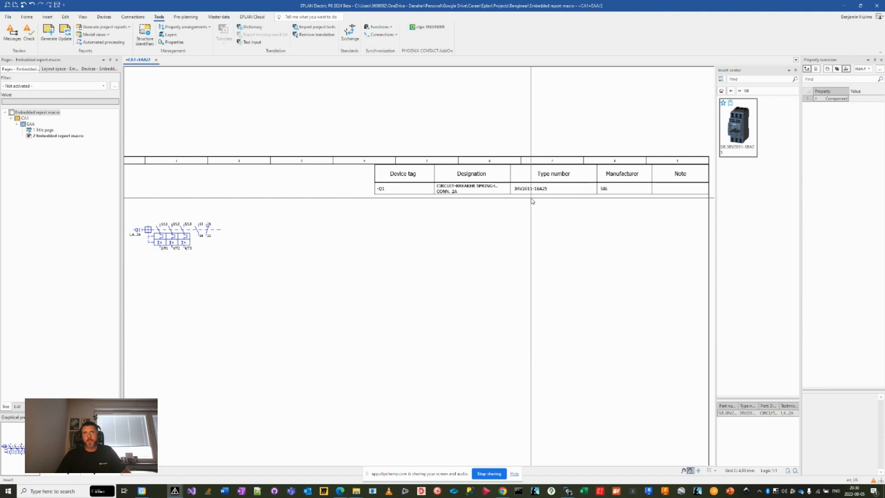
pyautogui.moveTo(602, 203); pyautogui.dragTo(583, 204, button='middle')
pyautogui.moveTo(348, 230); pyautogui.dragTo(330, 224, button='middle')
pyautogui.scroll(-1, 342, 221)
pyautogui.click(165, 231)
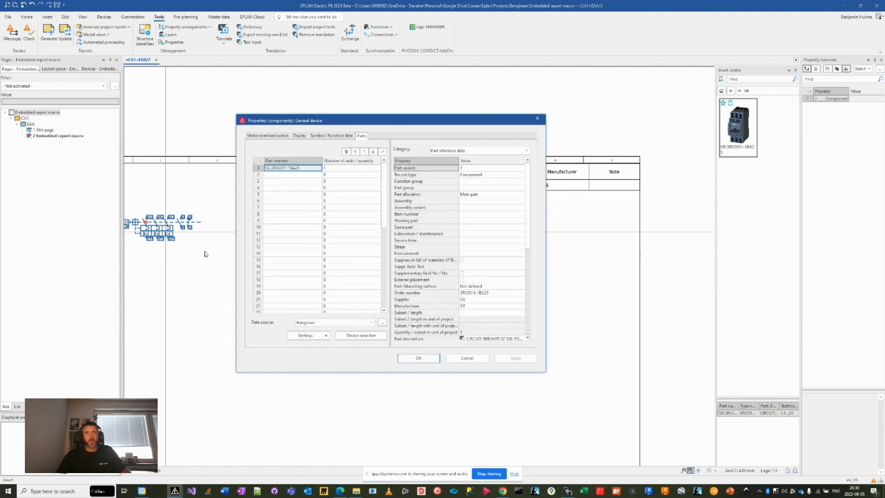
pyautogui.click(269, 136)
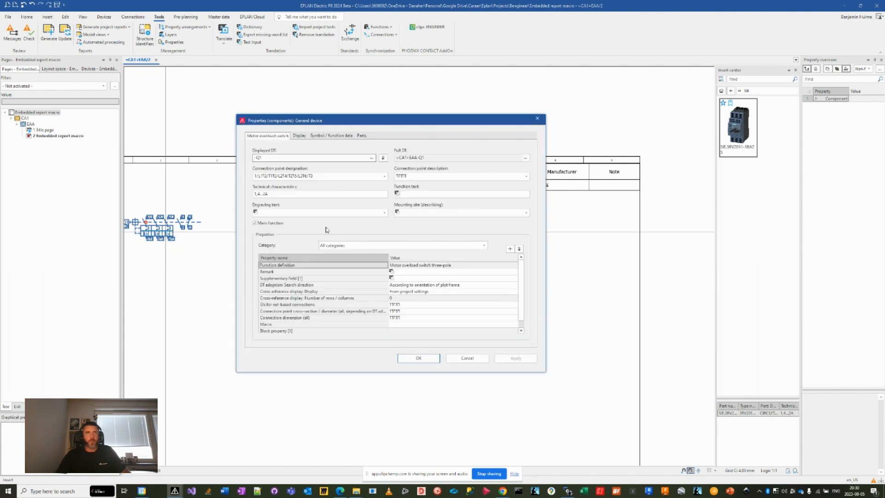
pyautogui.click(416, 271)
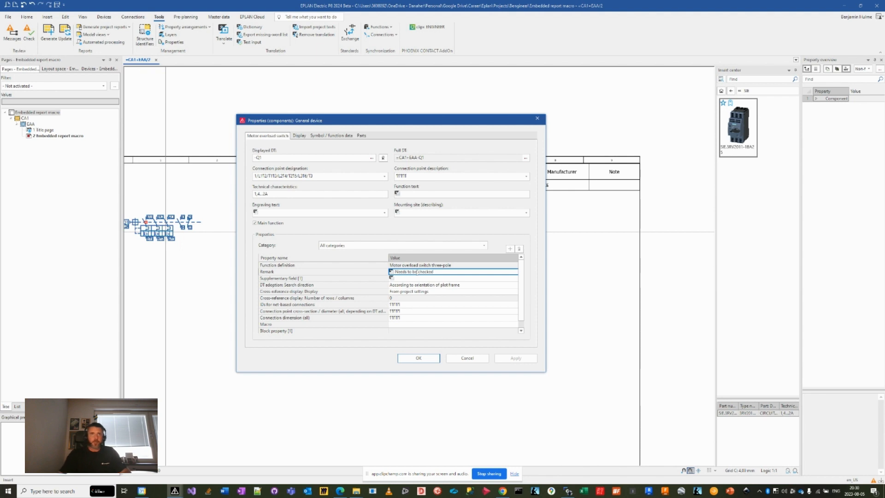
pyautogui.click(415, 358)
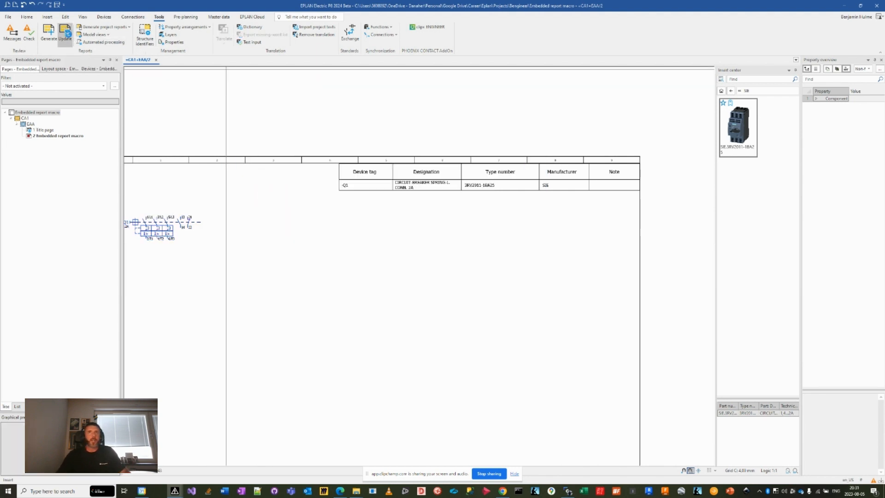
pyautogui.click(65, 35)
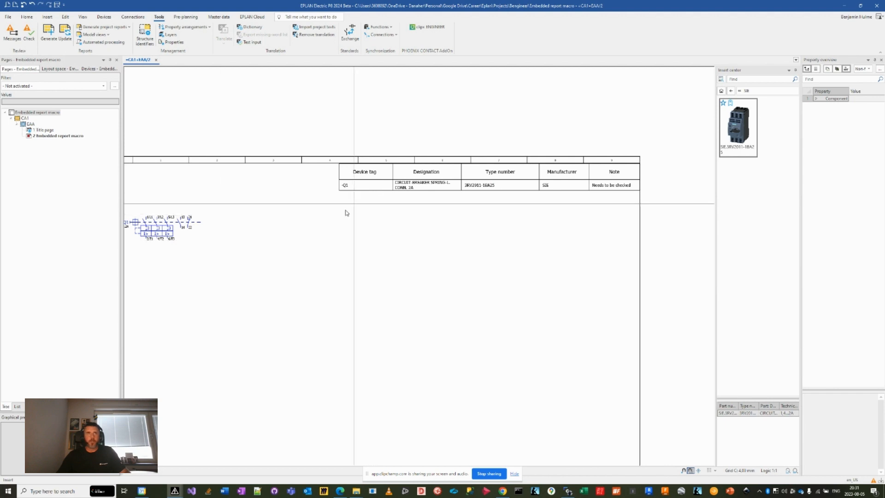
# Create a new multi-line schematic page after page 2 with the description "example test"
pyautogui.moveTo(259, 206); pyautogui.dragTo(306, 186, button='middle')
pyautogui.scroll(-3, 306, 187)
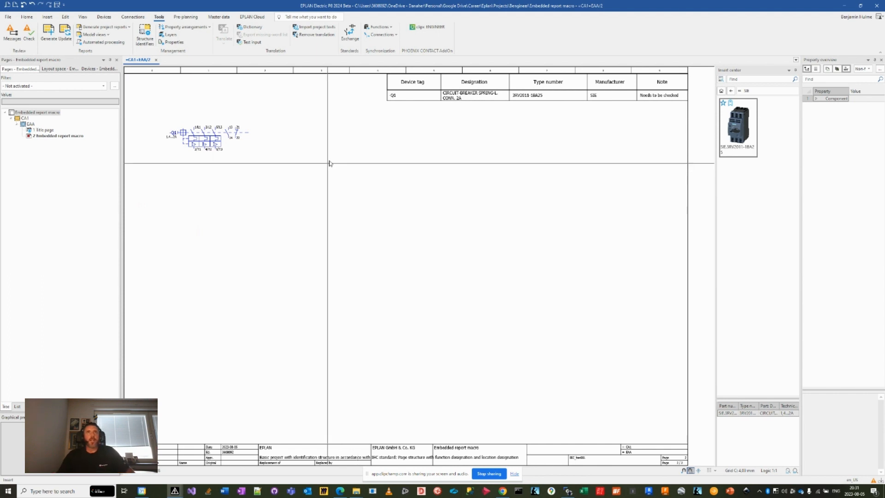
pyautogui.click(64, 137)
pyautogui.rightClick(64, 137)
pyautogui.click(74, 138)
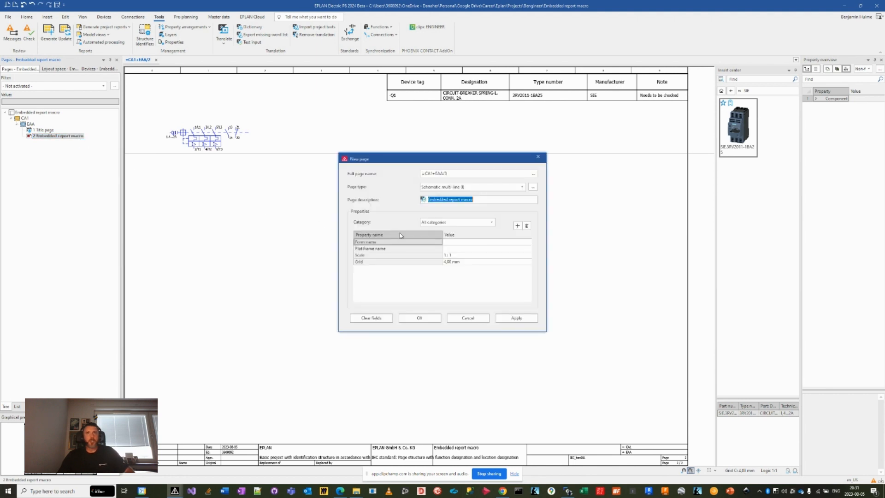
pyautogui.write('example test')
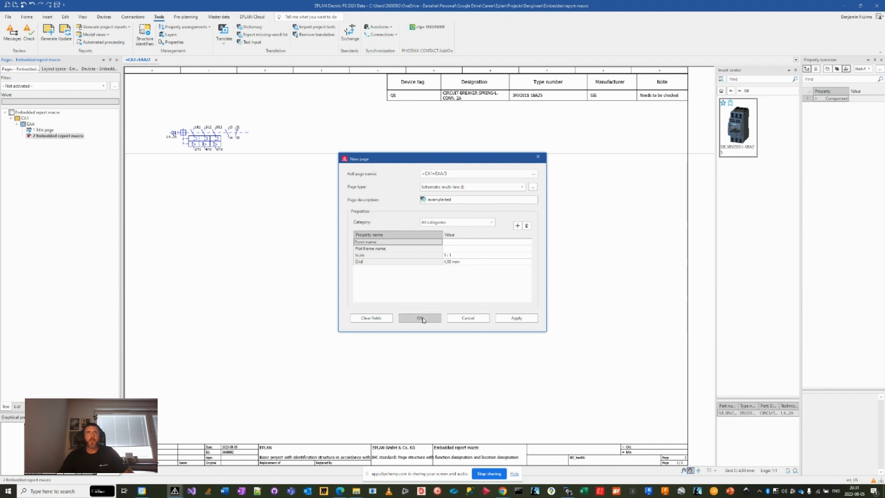
pyautogui.click(422, 319)
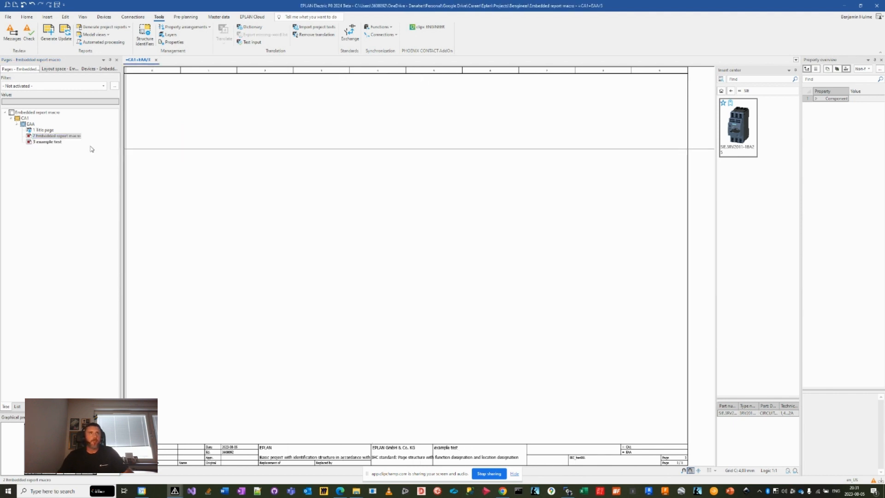
pyautogui.click(50, 136)
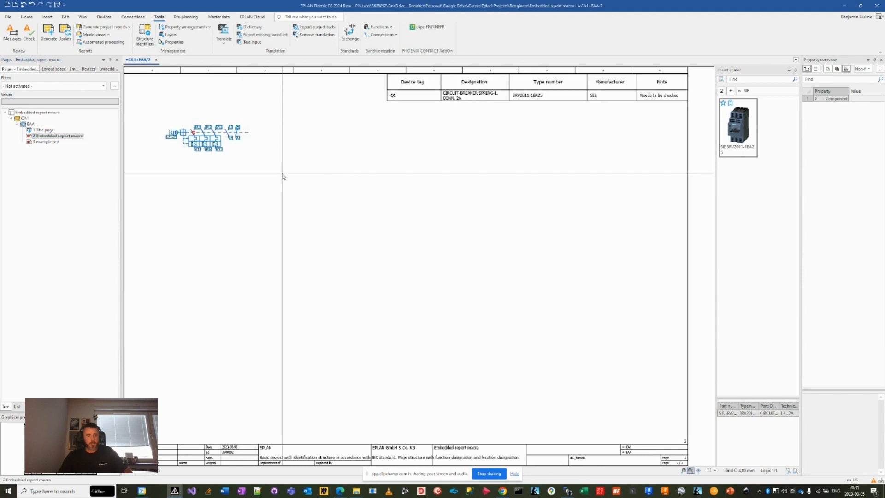
pyautogui.hotkey('ctrl', 'c')
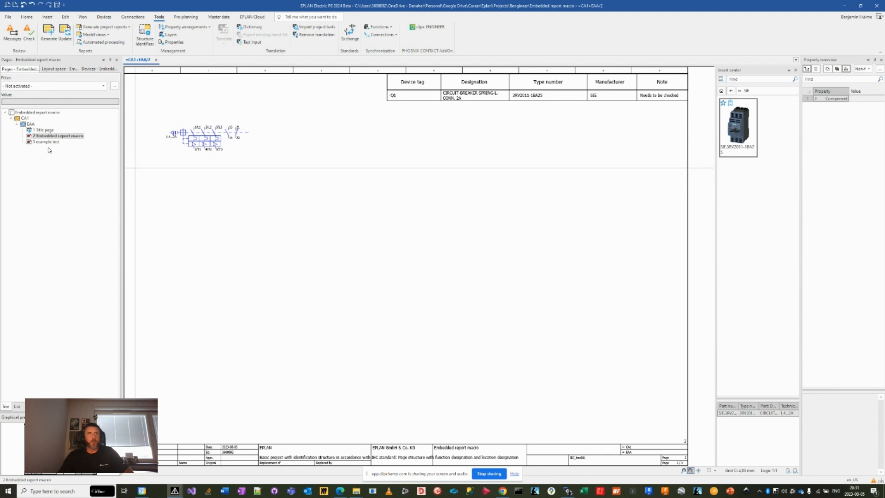
pyautogui.click(50, 142)
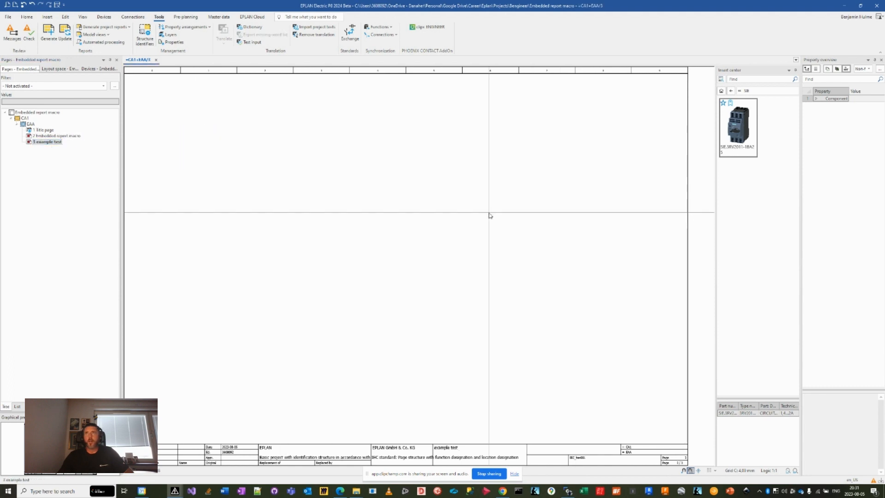
# Place the SIE.3RV2011-1BA25 circuit breaker on the example test page with displayed DT -Q100 and the Remark "New circuit breaker"
pyautogui.doubleClick(737, 130)
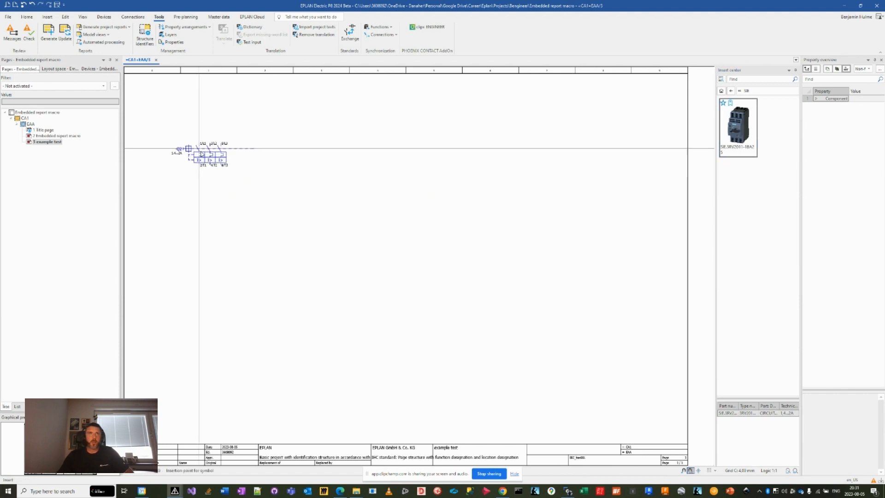
pyautogui.click(200, 149)
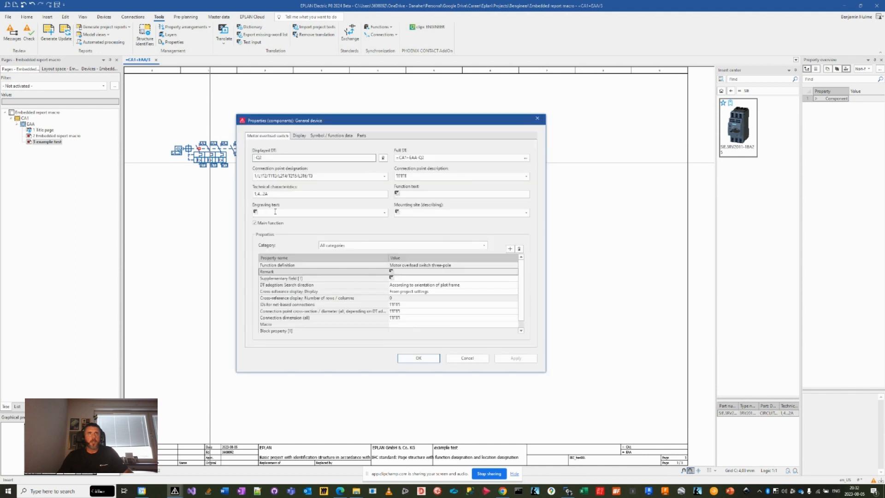
pyautogui.press('BackSpace')
pyautogui.write('100')
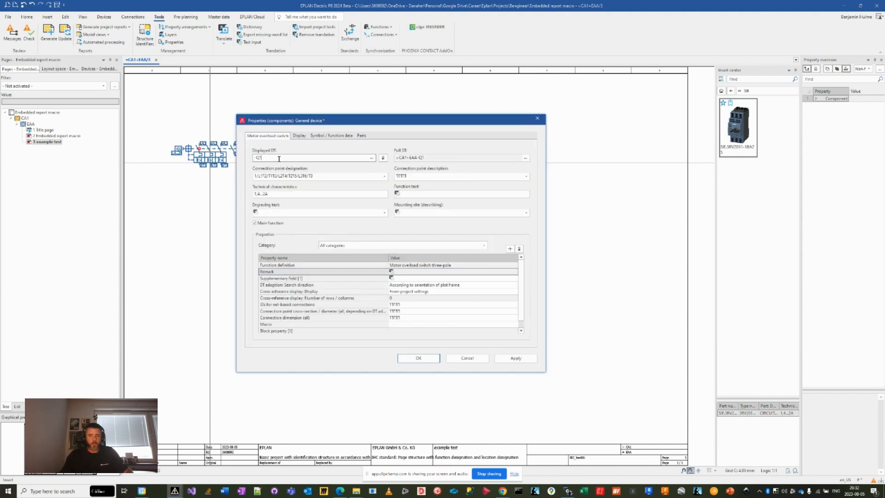
pyautogui.click(429, 272)
pyautogui.write('None')
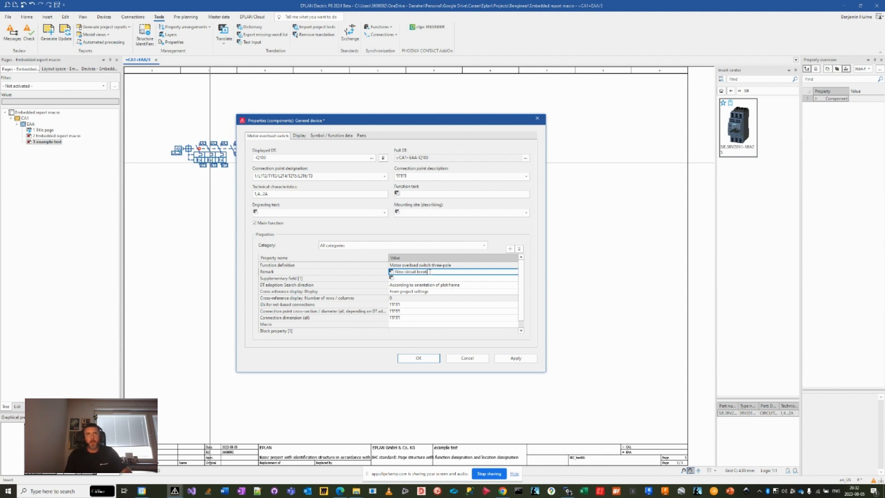
pyautogui.click(419, 358)
pyautogui.click(269, 212)
# Copy page 2's embedded report to the upper-right corner of the example test page, and delete that copy again
pyautogui.click(55, 136)
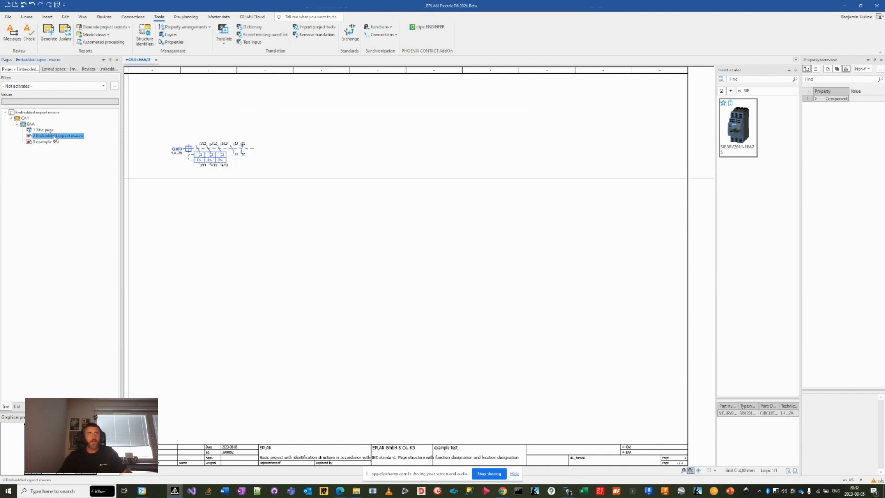
pyautogui.click(445, 86)
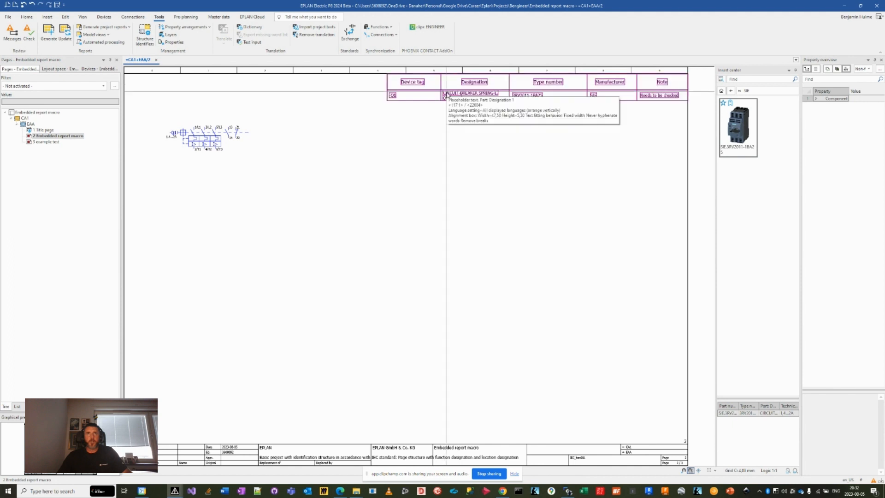
pyautogui.press('Escape')
pyautogui.click(58, 143)
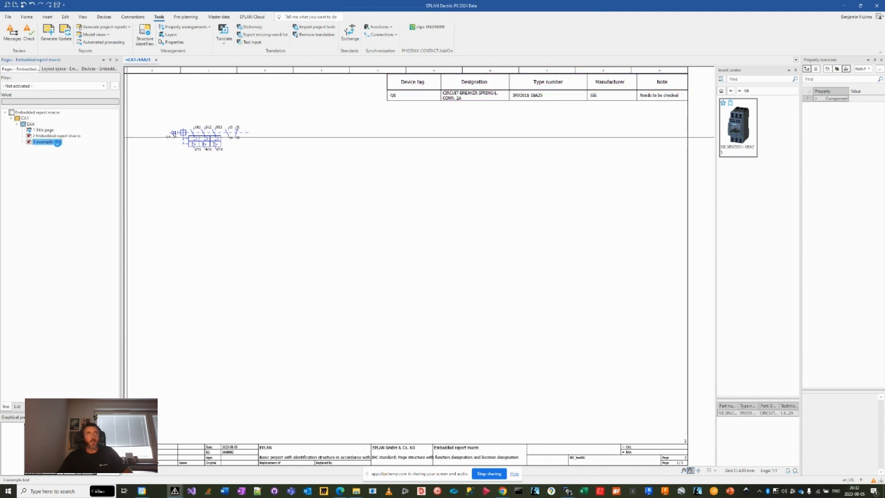
pyautogui.hotkey('ctrl', 'v')
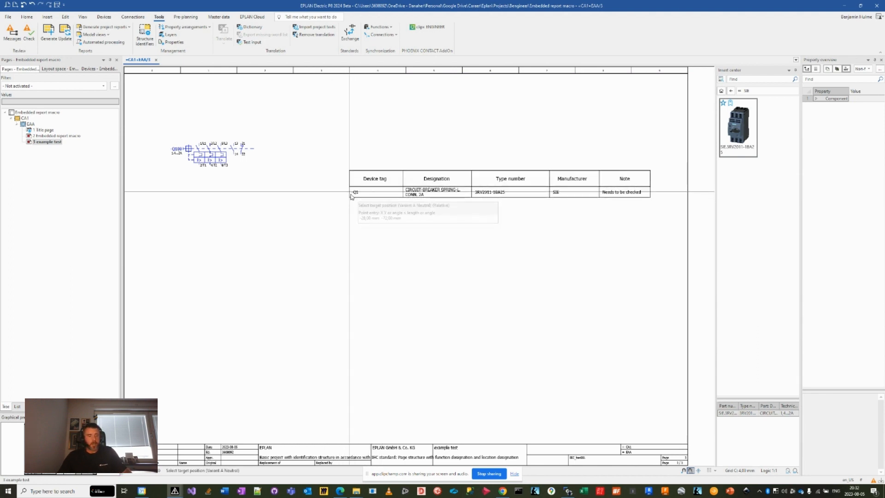
pyautogui.click(388, 95)
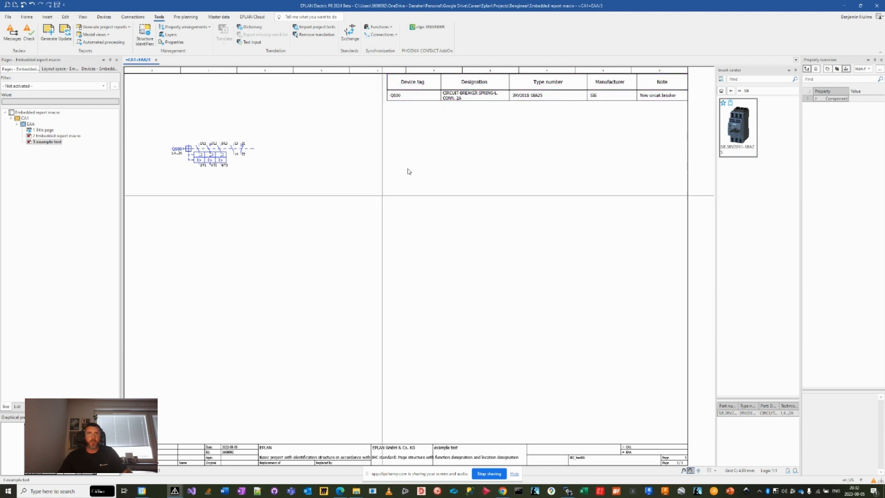
pyautogui.click(451, 101)
pyautogui.press('Delete')
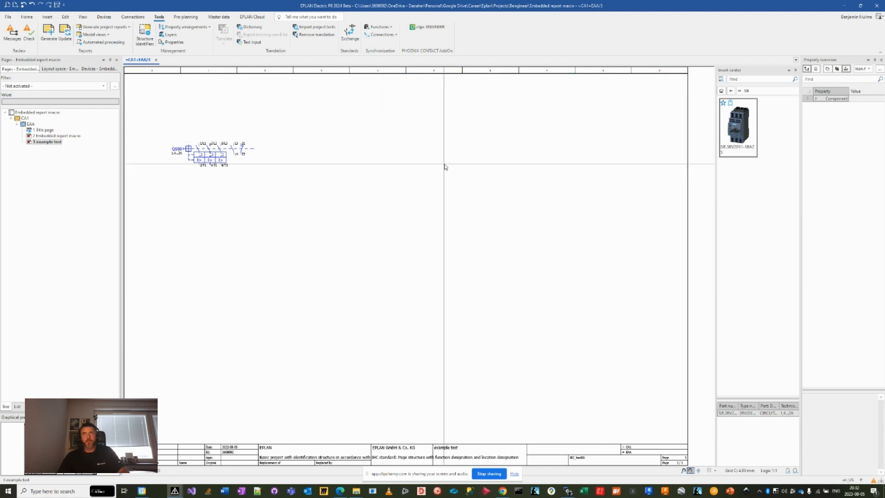
# Save the embedded report on page 2 as a window macro with the file name EmbeddedReportMacro
pyautogui.click(69, 136)
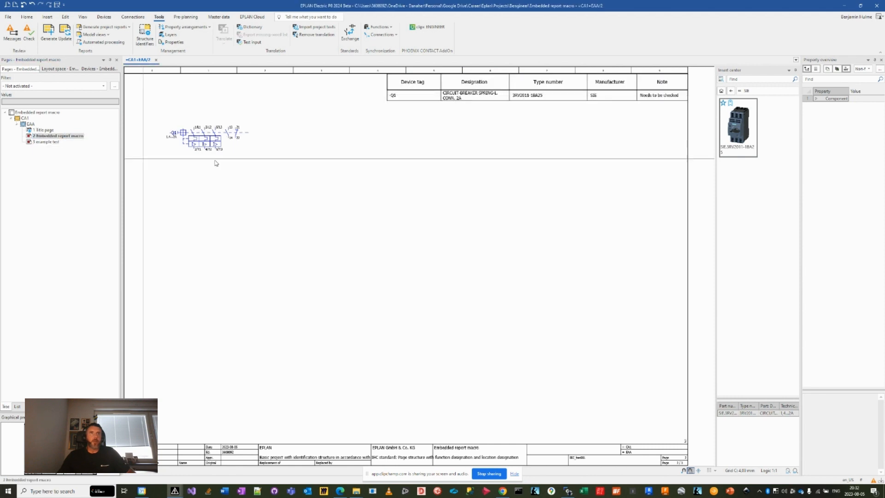
pyautogui.click(448, 97)
pyautogui.rightClick(450, 97)
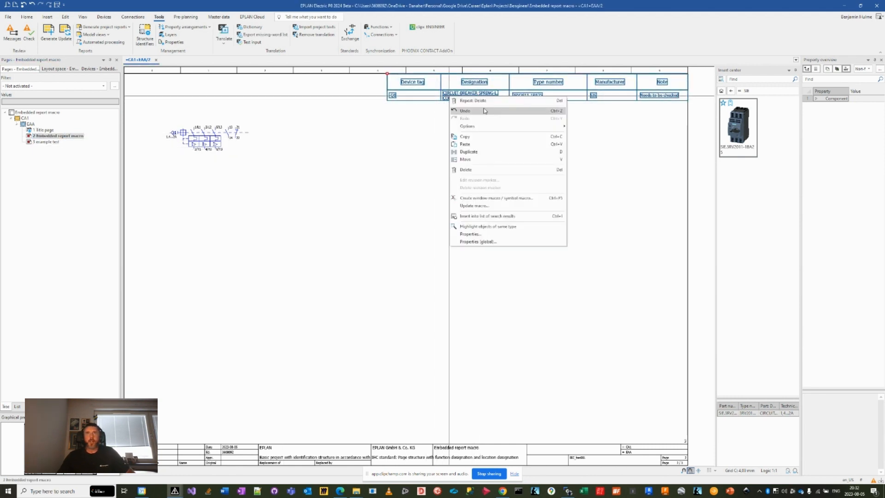
pyautogui.click(489, 199)
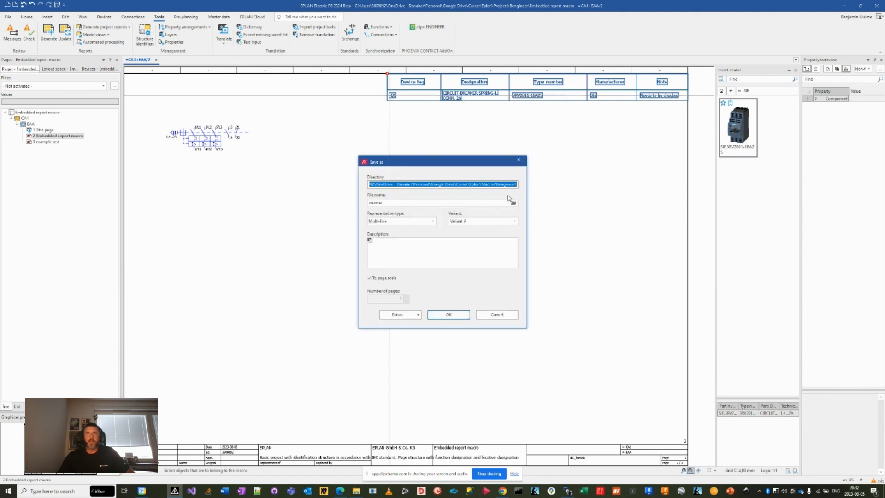
pyautogui.click(482, 203)
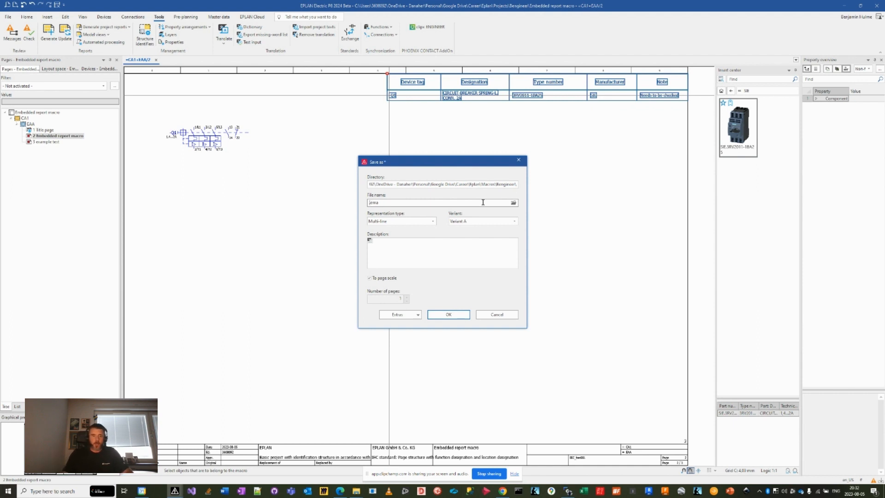
pyautogui.write('EmbeddedReportMa')
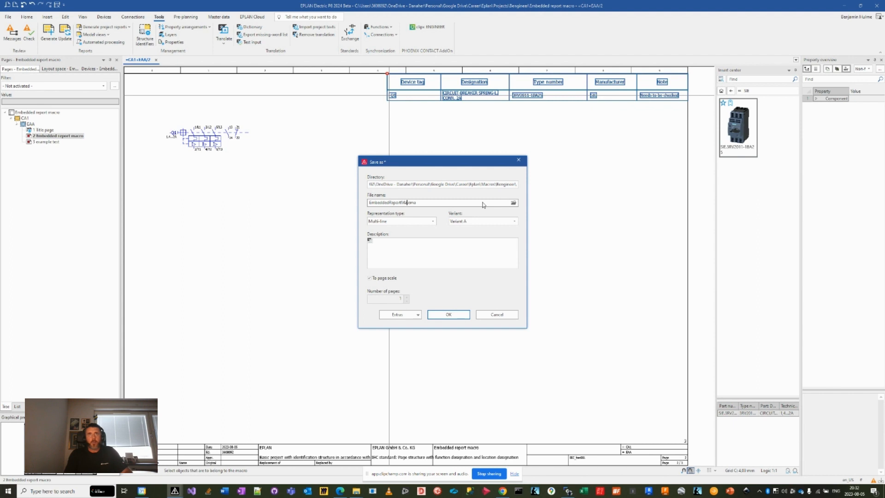
pyautogui.write('cro')
pyautogui.click(449, 314)
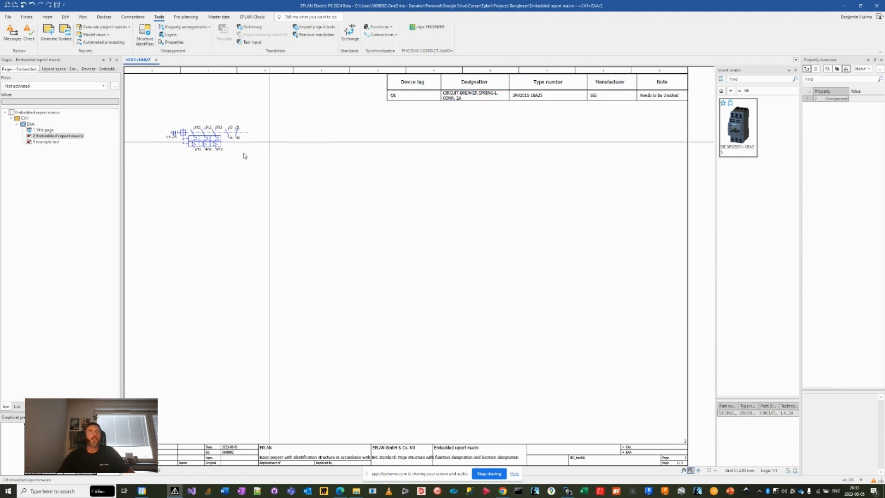
# Open the example test page and browse the window and symbol macros in the insert center
pyautogui.click(46, 142)
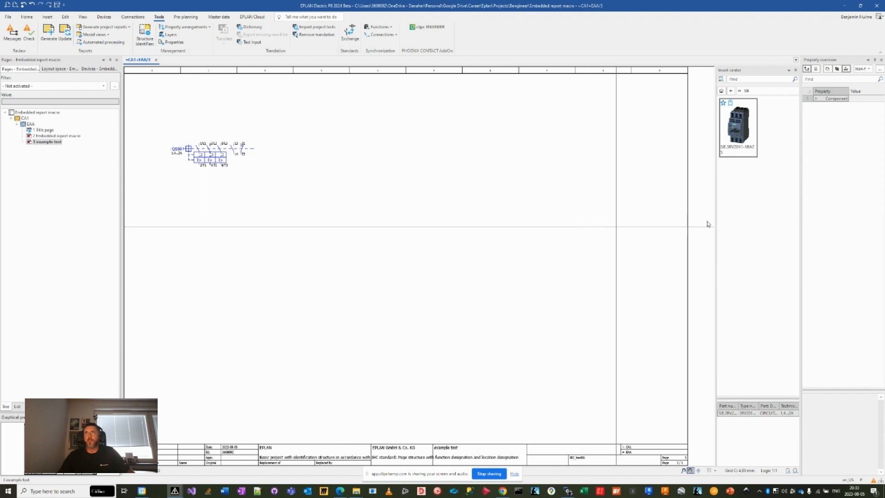
pyautogui.click(721, 91)
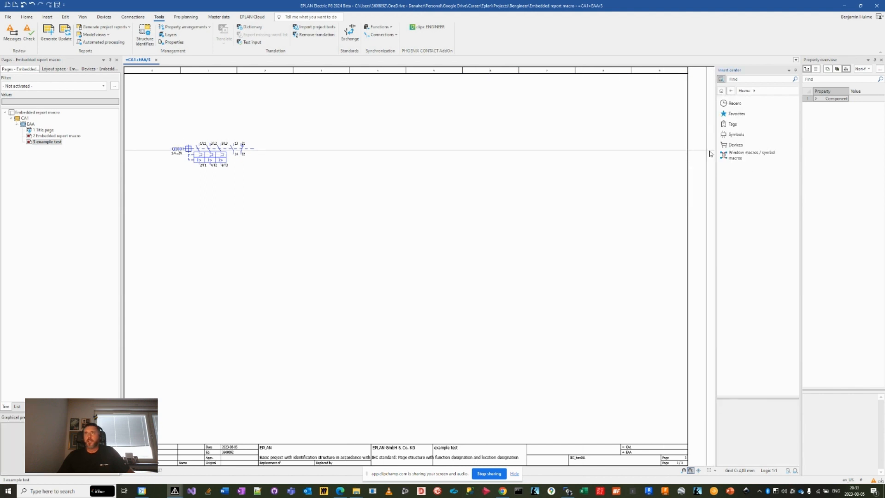
pyautogui.click(747, 161)
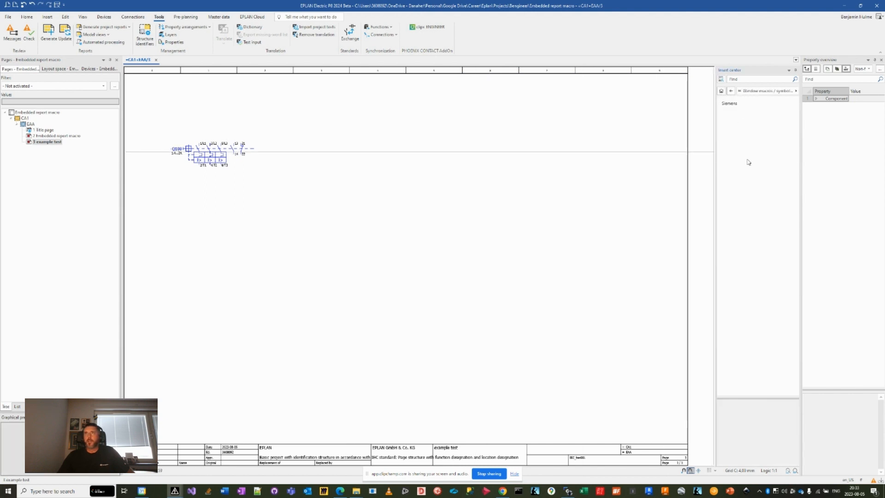
pyautogui.click(721, 90)
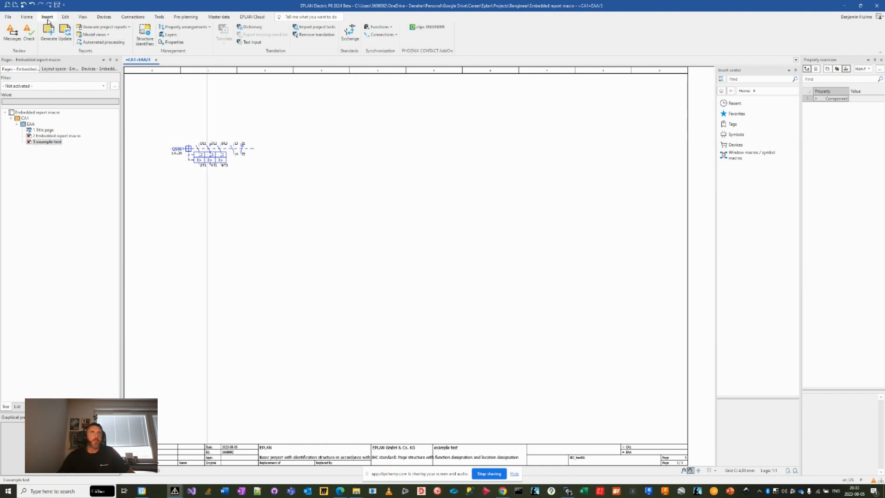
# Search the available commands for "macro" and look through the macro insertion commands
pyautogui.click(47, 17)
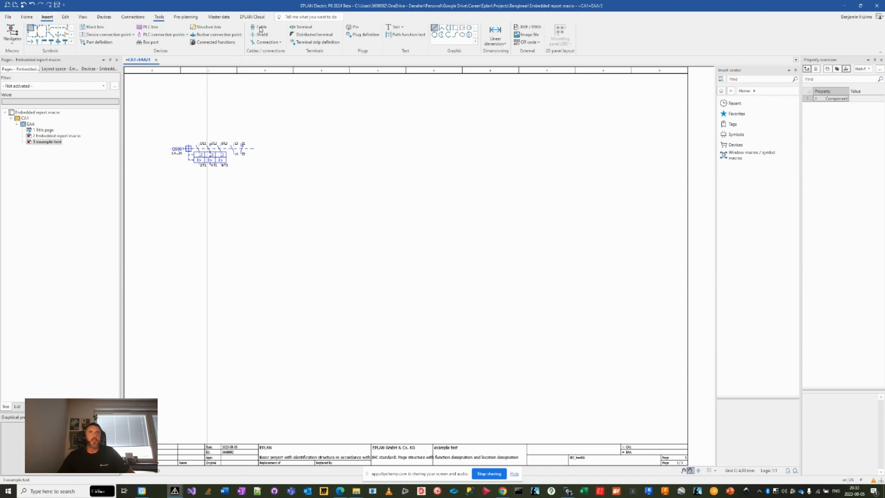
pyautogui.click(290, 15)
pyautogui.write('macro')
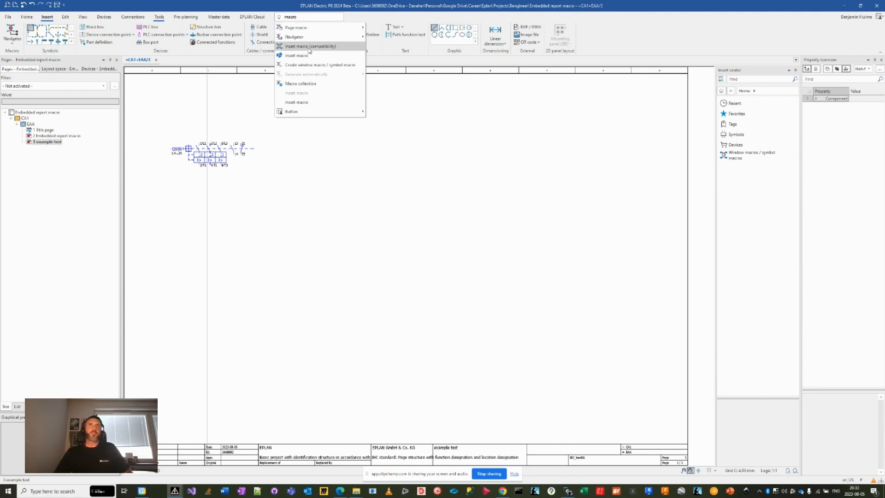
pyautogui.click(395, 93)
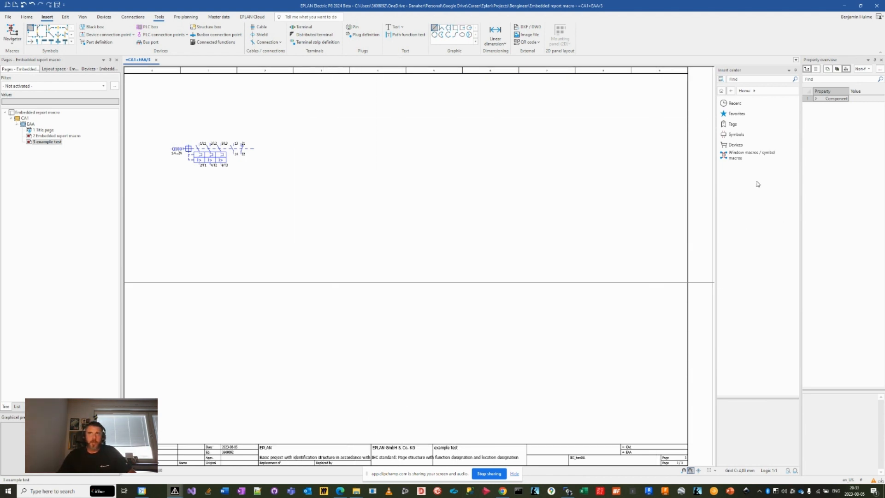
# Switch to File Explorer and locate EmbeddedReportMacro.ema in the Bengineer folder under Macros
pyautogui.moveTo(356, 492)
pyautogui.click(389, 453)
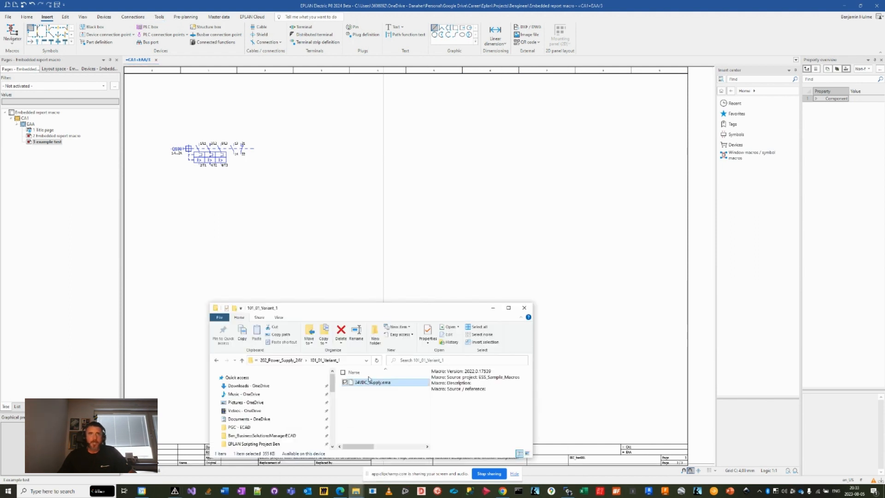
pyautogui.click(279, 360)
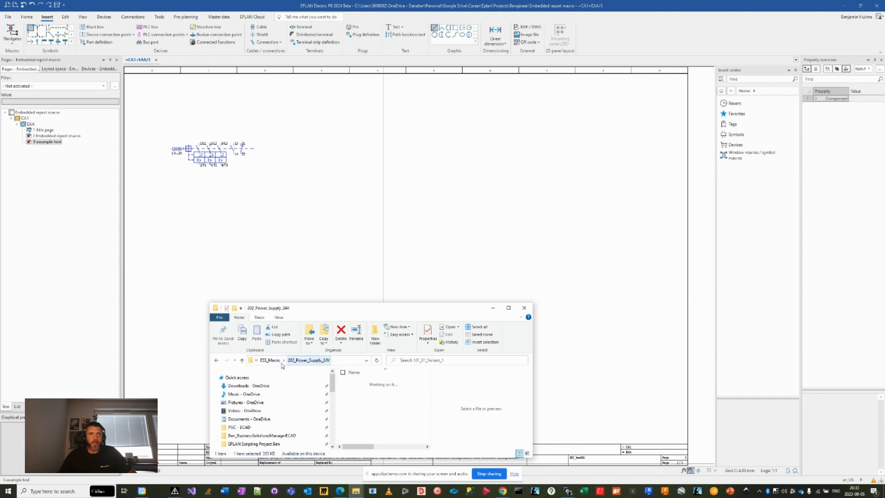
pyautogui.click(276, 360)
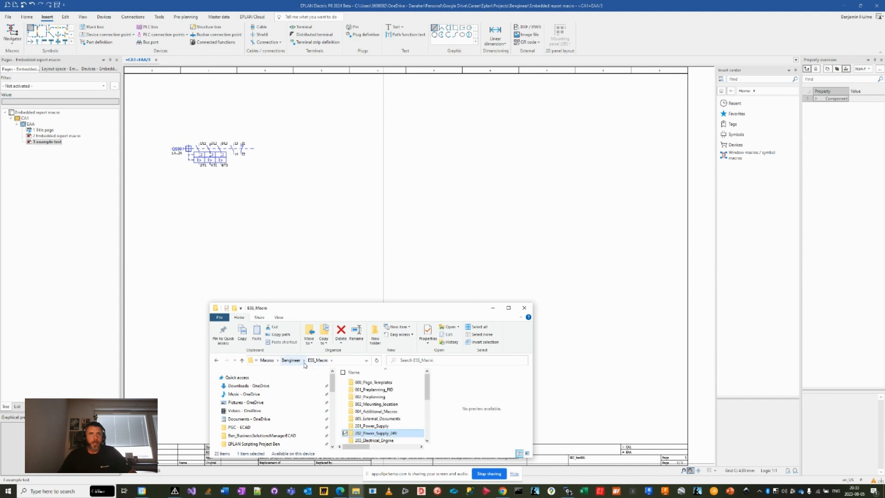
pyautogui.click(295, 362)
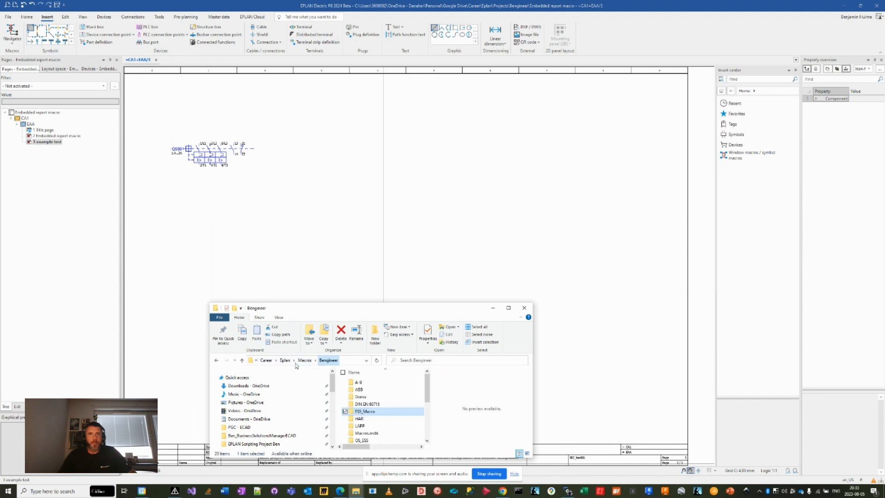
pyautogui.scroll(-2, 394, 421)
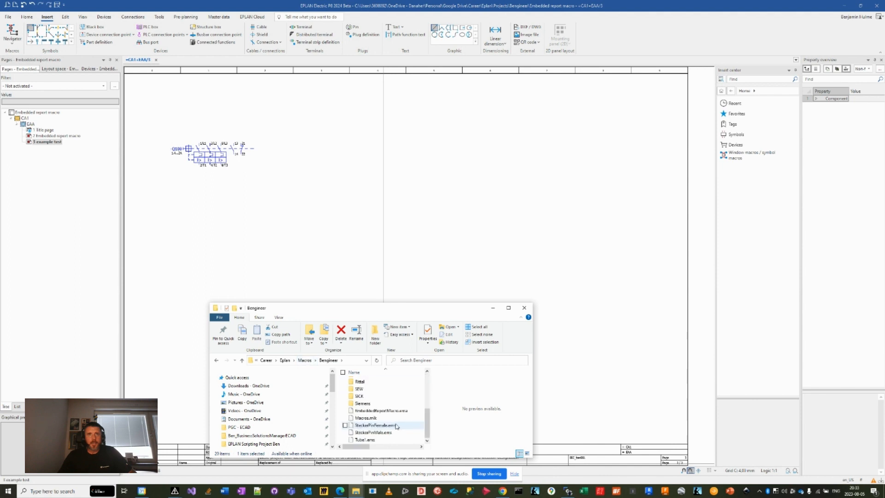
pyautogui.click(382, 411)
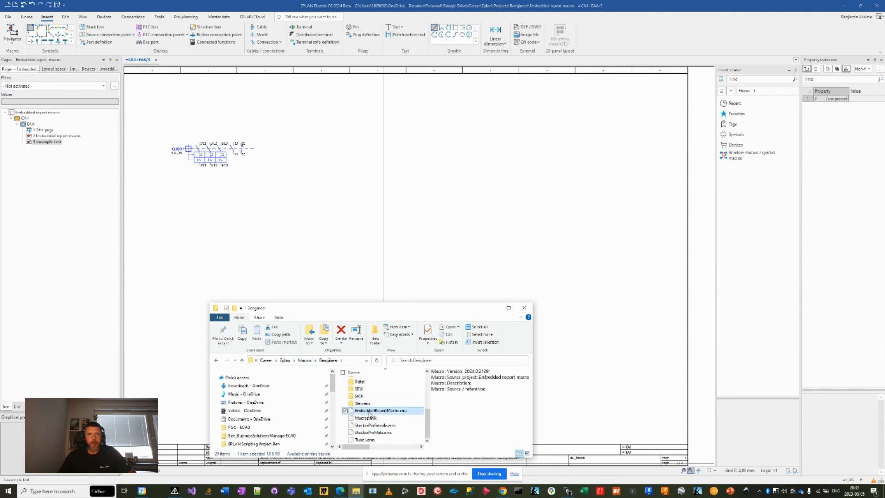
# Insert EmbeddedReportMacro.ema from File Explorer onto the example test page, and remove the inserted report again
pyautogui.moveTo(365, 413); pyautogui.dragTo(431, 138)
pyautogui.click(388, 97)
pyautogui.press('Escape')
pyautogui.press('Delete')
pyautogui.click(473, 157)
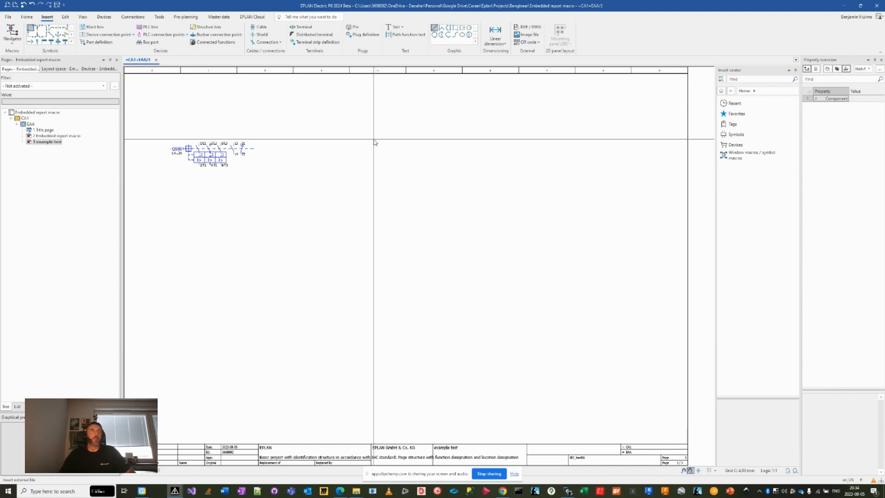
# Open the ribbon customization and add a new command group to the Home tab
pyautogui.click(26, 17)
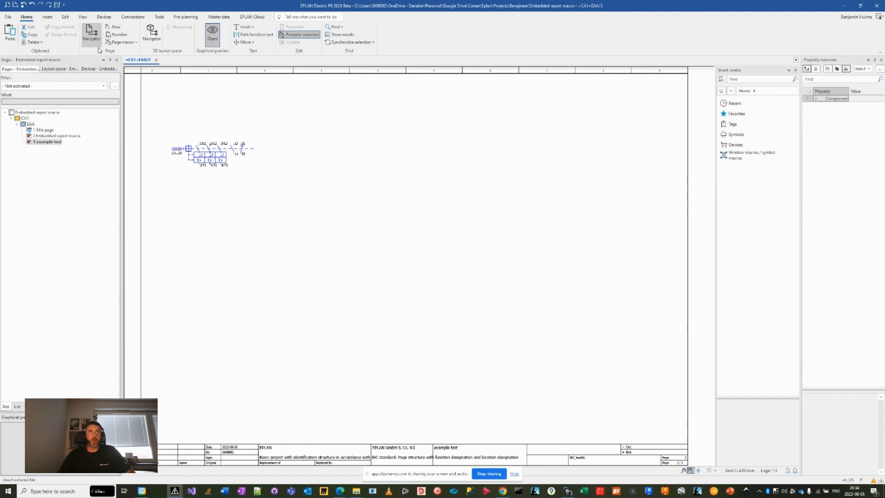
pyautogui.rightClick(406, 46)
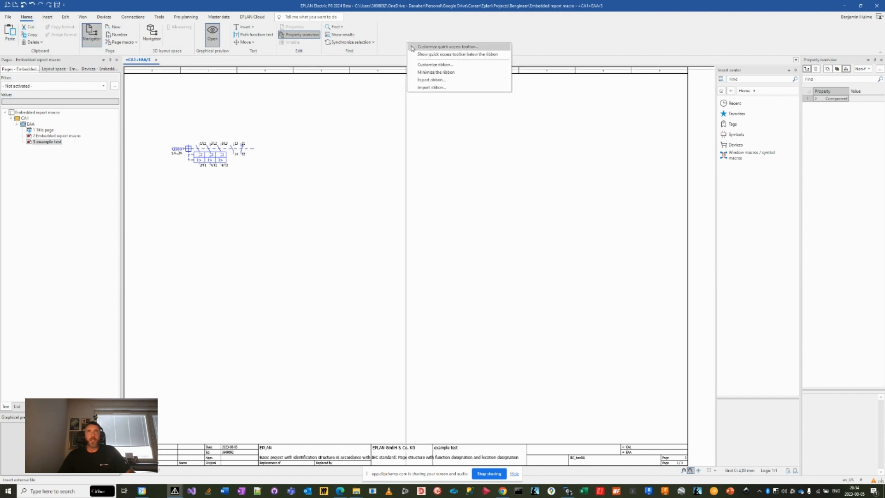
pyautogui.click(443, 65)
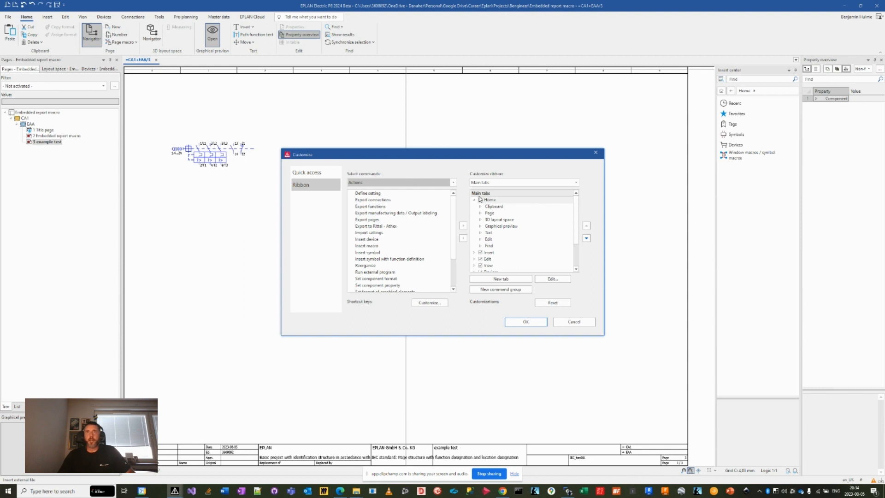
pyautogui.rightClick(495, 203)
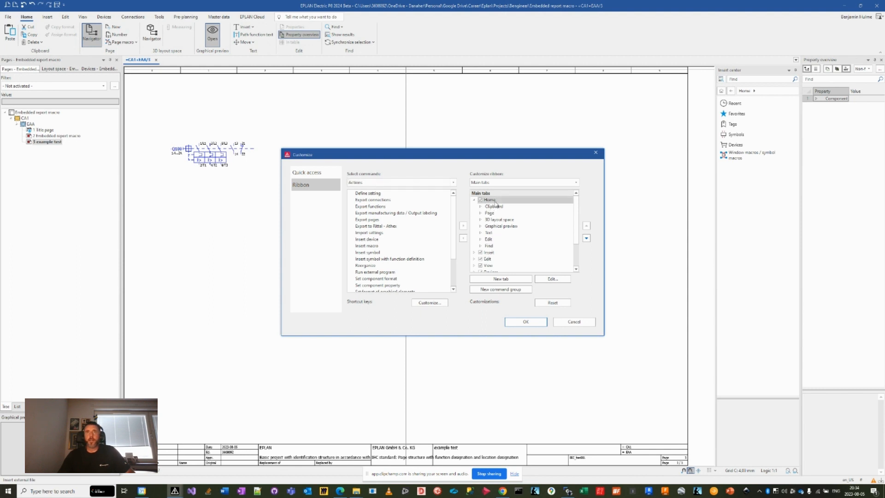
pyautogui.click(525, 212)
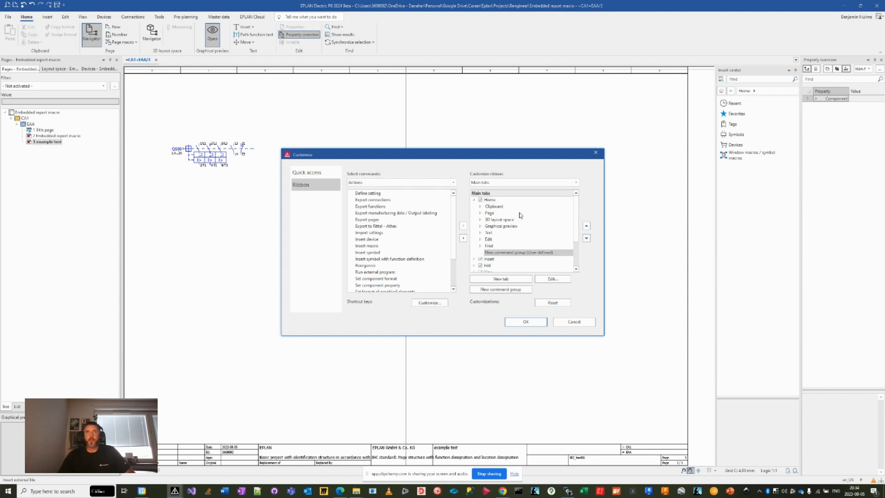
# Rename the new user-defined command group on the Home tab as Macros
pyautogui.rightClick(511, 255)
pyautogui.click(530, 276)
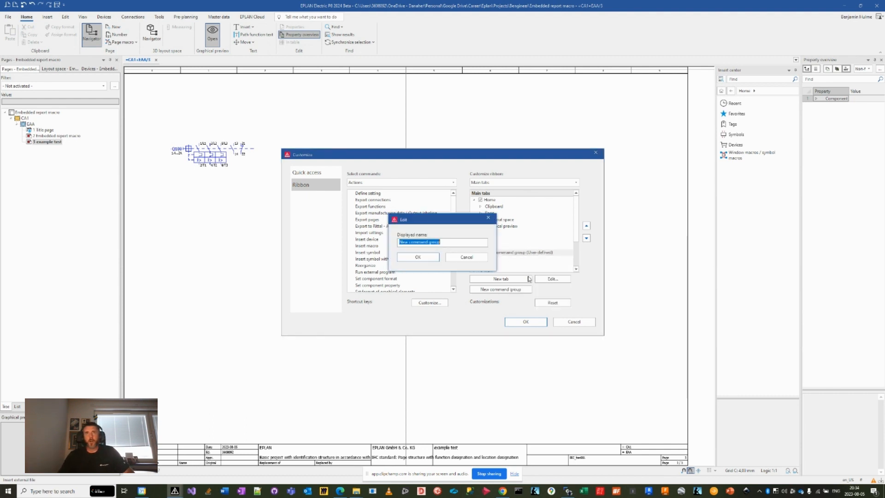
pyautogui.write('Embedded')
pyautogui.press('BackSpace')
pyautogui.press('BackSpace')
pyautogui.press('BackSpace')
pyautogui.press('BackSpace')
pyautogui.press('BackSpace')
pyautogui.press('BackSpace')
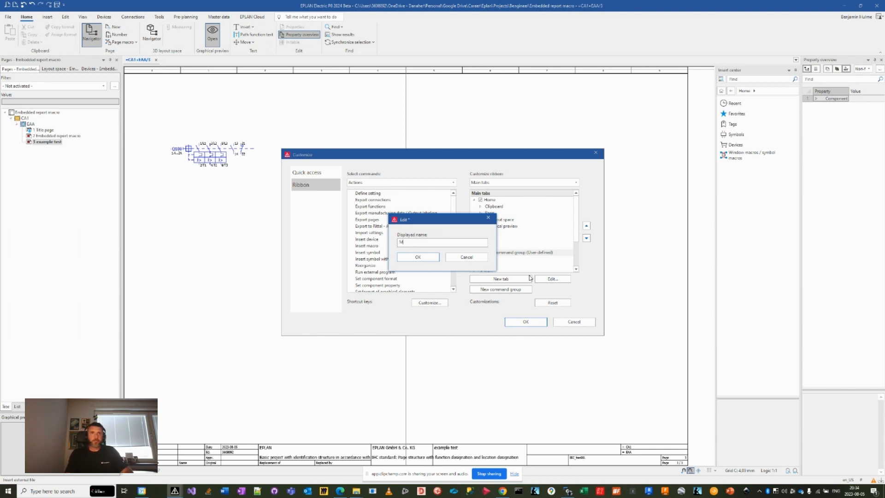
pyautogui.write('os')
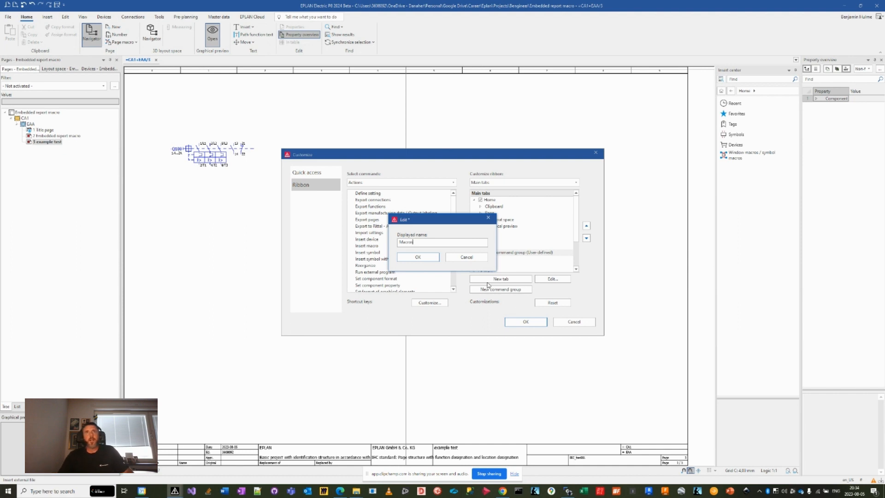
pyautogui.click(424, 256)
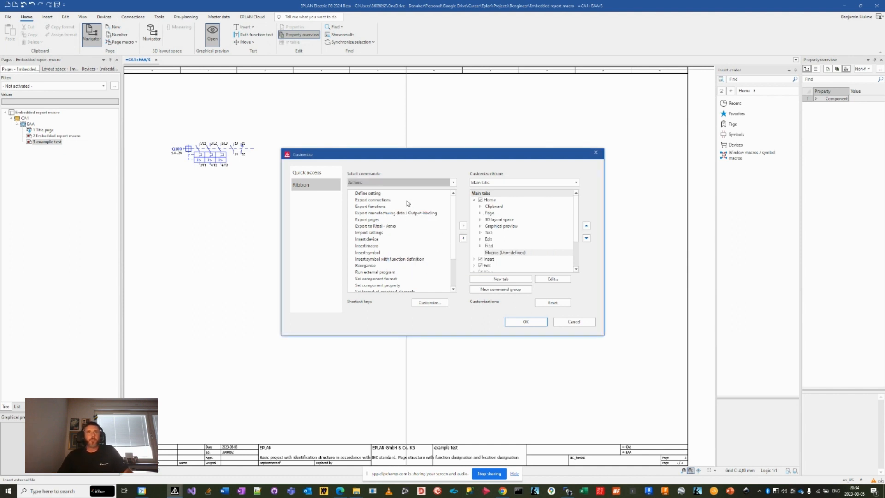
# Add the Insert macro action to the Macros group with EmbeddedReportMacro.ema as the filename in its command line
pyautogui.click(373, 246)
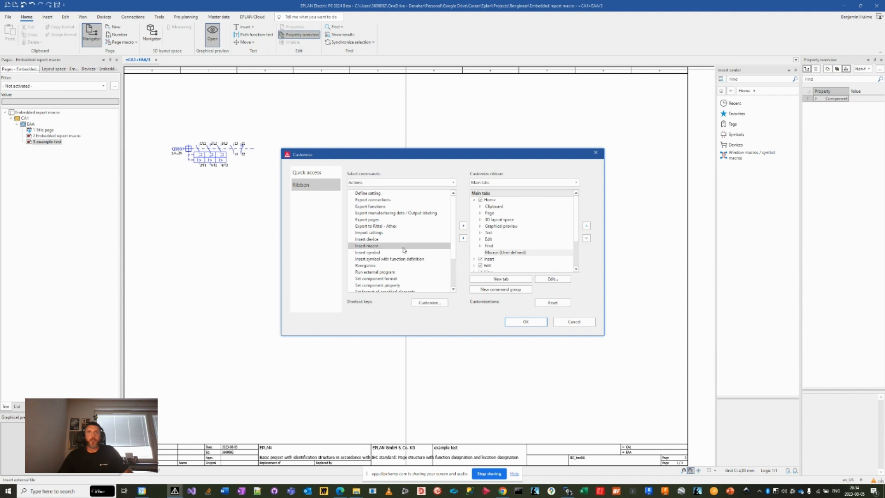
pyautogui.click(463, 226)
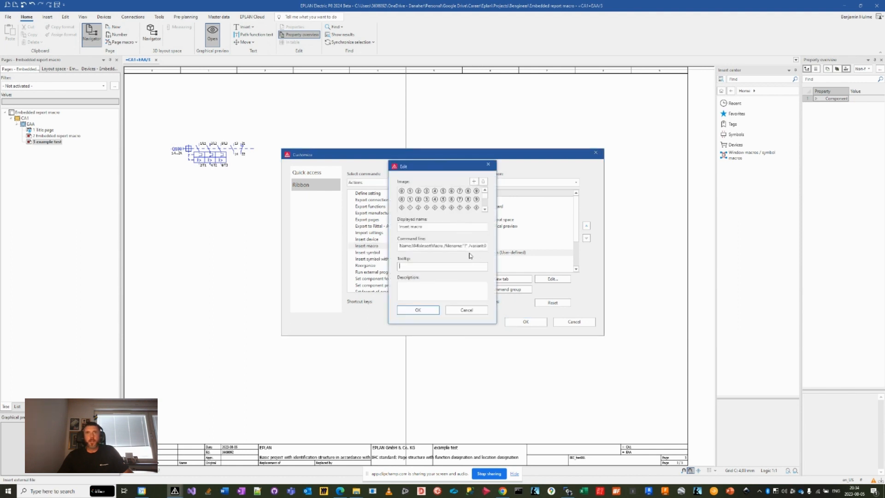
pyautogui.click(467, 245)
pyautogui.write('Em')
pyautogui.write('beddedR')
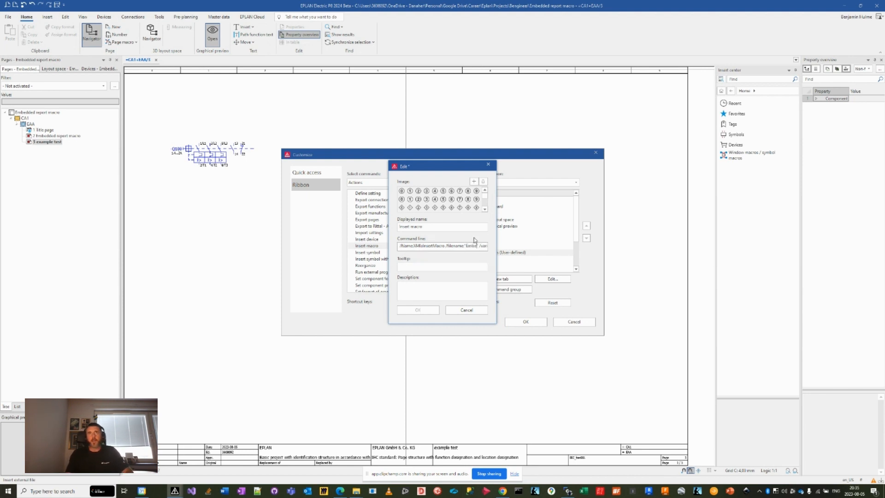
pyautogui.write('eportMacro.ema')
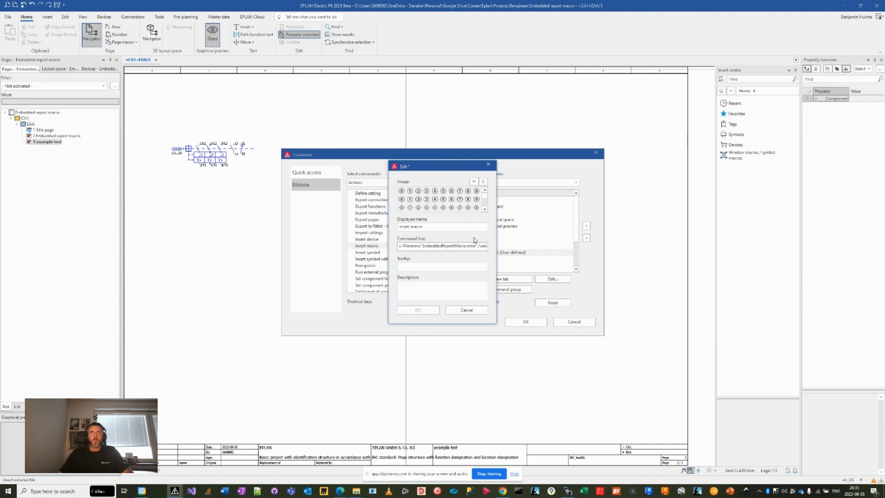
# Set both the tooltip and the description of the new command to "insert embedded report macro" and accept it
pyautogui.click(420, 264)
pyautogui.write('insert embedded rep')
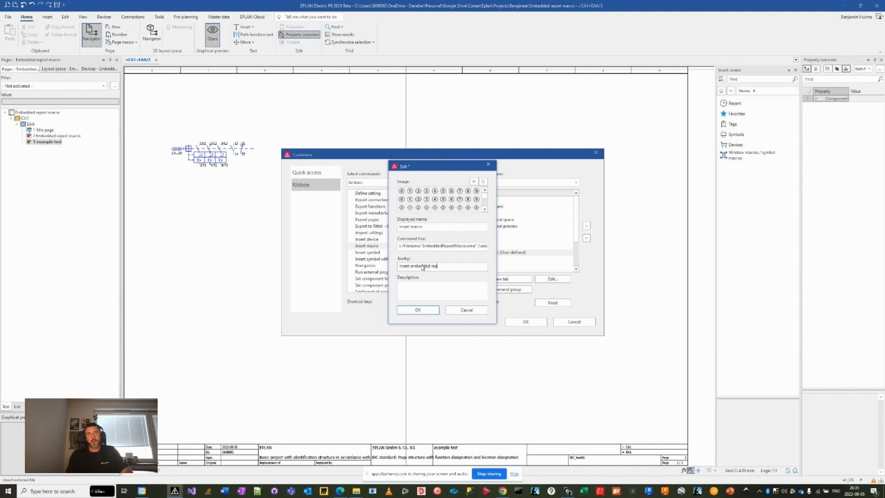
pyautogui.write('ort macro')
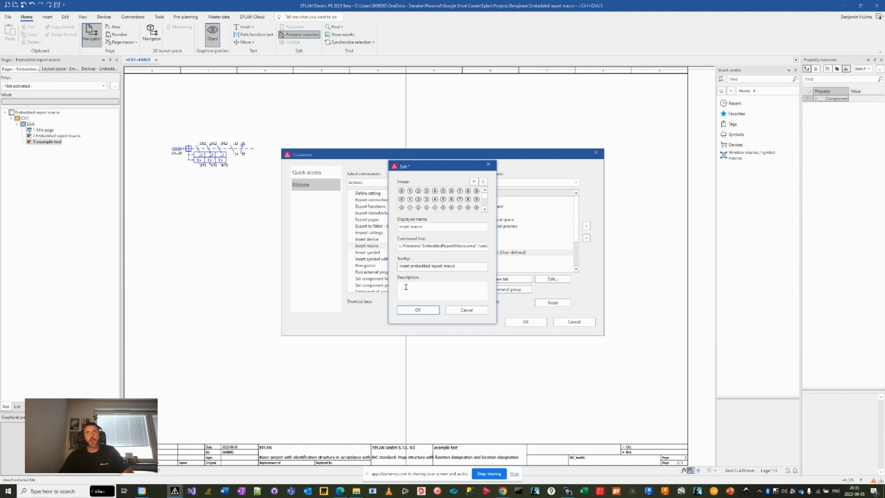
pyautogui.hotkey('ctrl', 'a')
pyautogui.hotkey('ctrl', 'c')
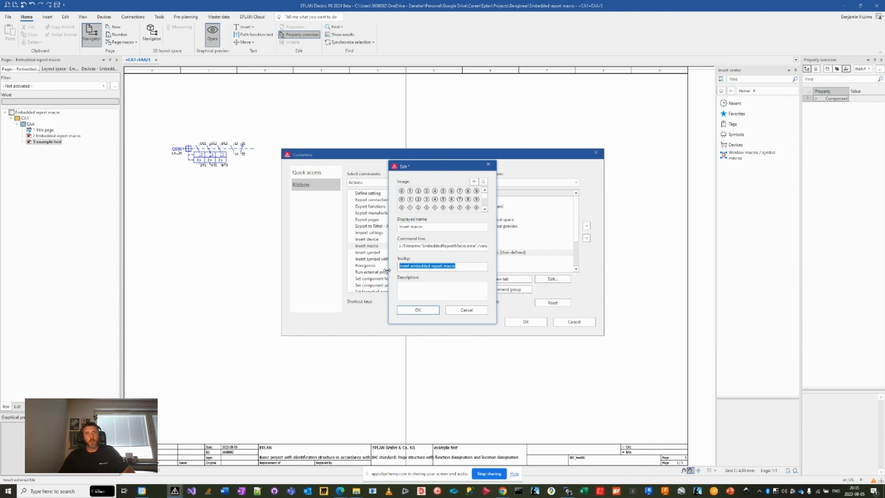
pyautogui.click(417, 283)
pyautogui.hotkey('ctrl', 'v')
pyautogui.click(429, 310)
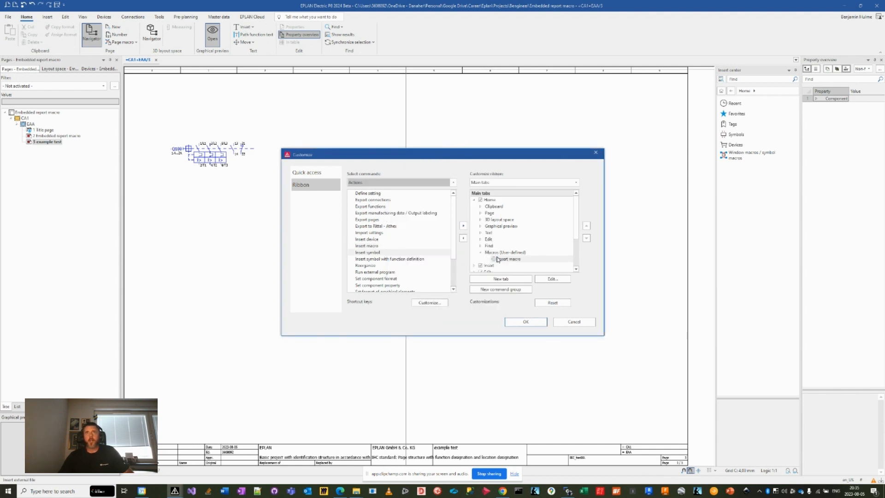
# Assign the boxed letter R image to the Insert macro command in the Macros group and apply the ribbon customization
pyautogui.rightClick(497, 259)
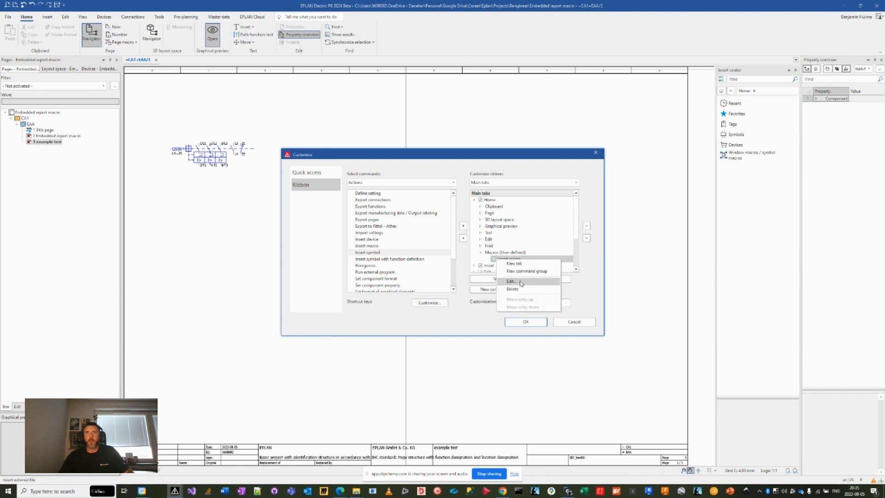
pyautogui.click(521, 283)
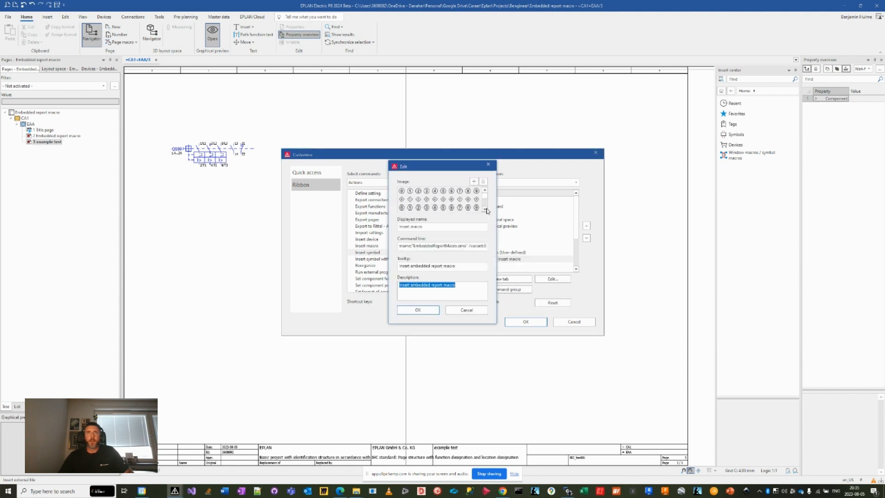
pyautogui.click(485, 209)
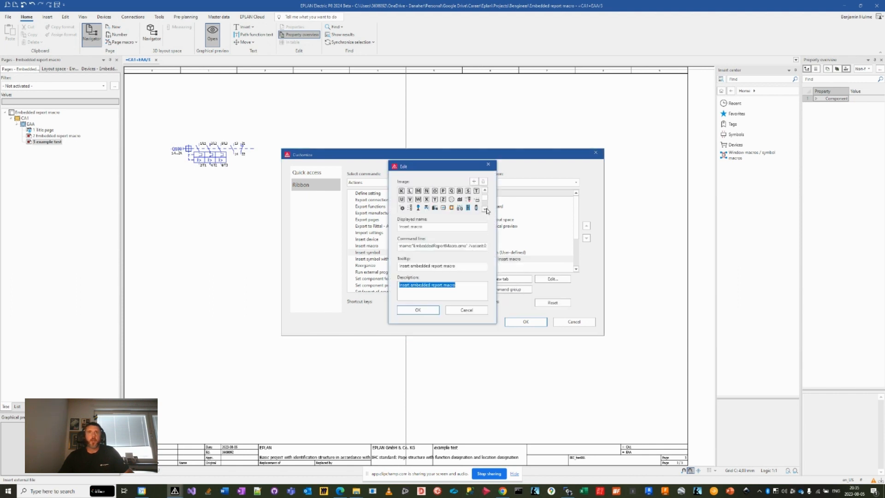
pyautogui.click(460, 190)
pyautogui.click(419, 310)
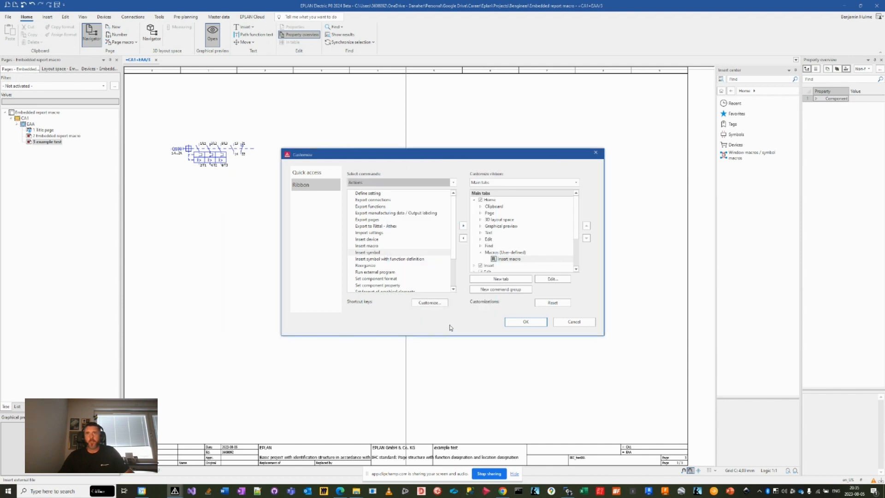
pyautogui.click(533, 325)
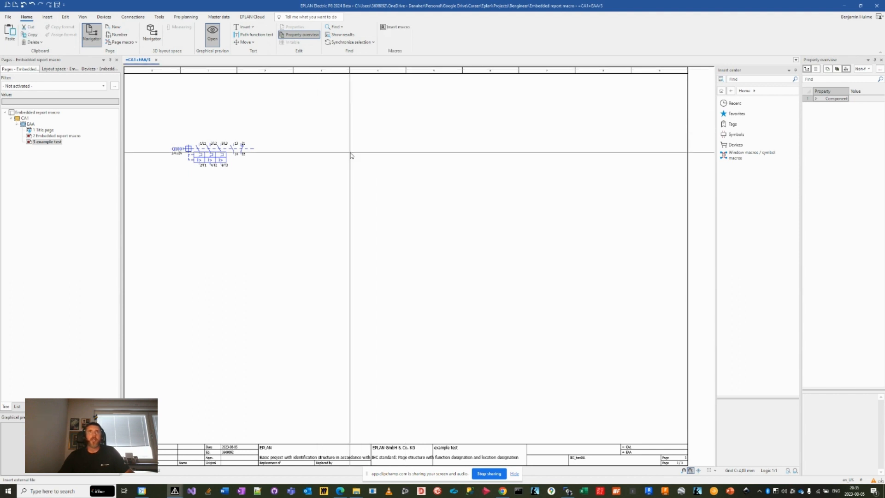
# Overwrite the Bengineer workspace scheme with the current configuration and load that workspace
pyautogui.click(879, 17)
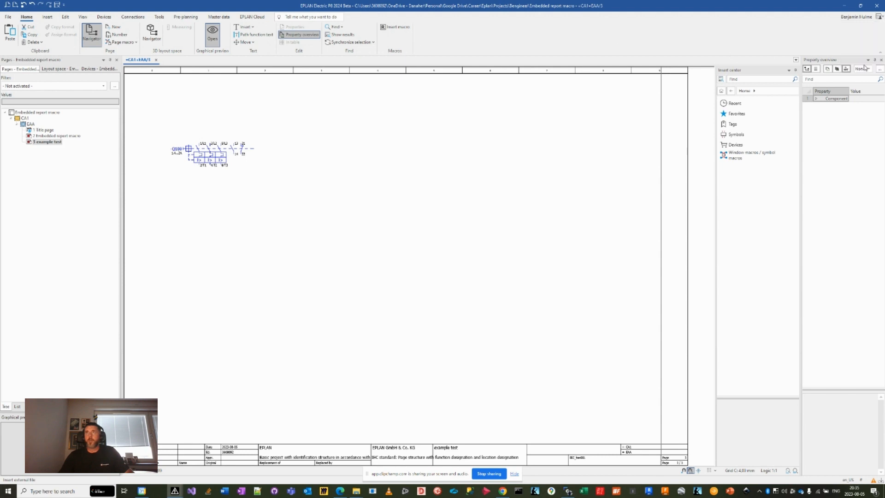
pyautogui.click(863, 64)
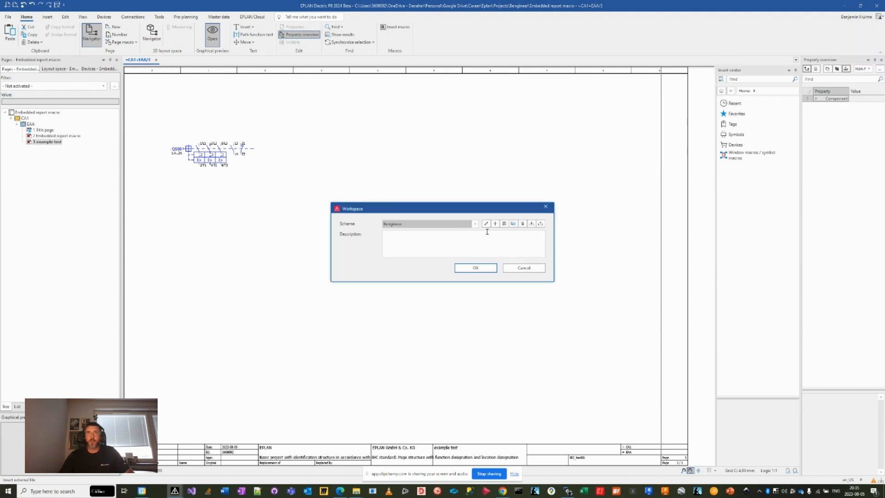
pyautogui.click(504, 225)
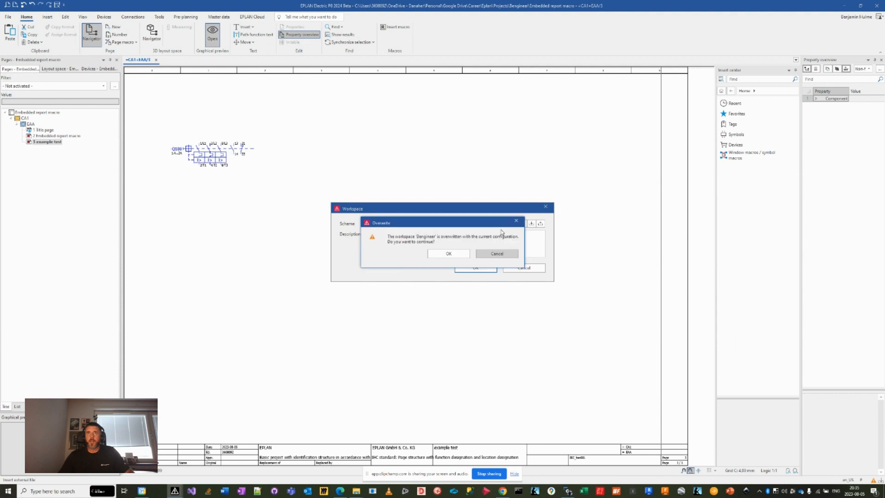
pyautogui.click(449, 254)
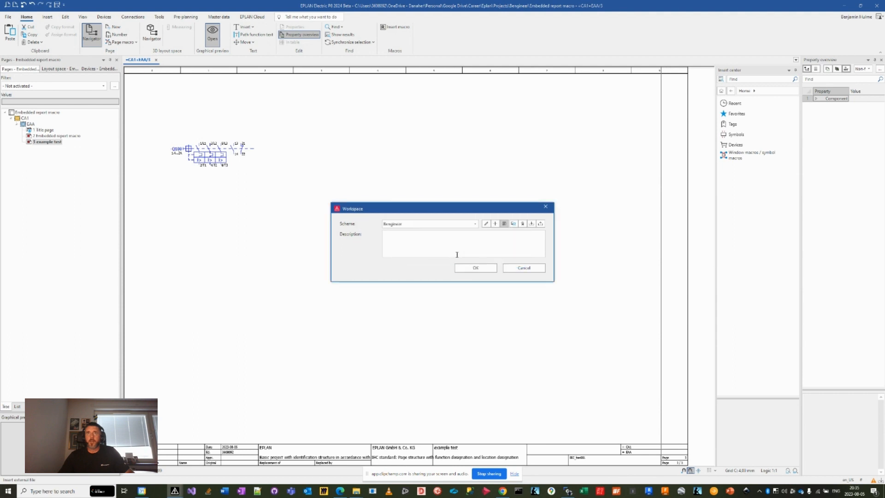
pyautogui.click(487, 271)
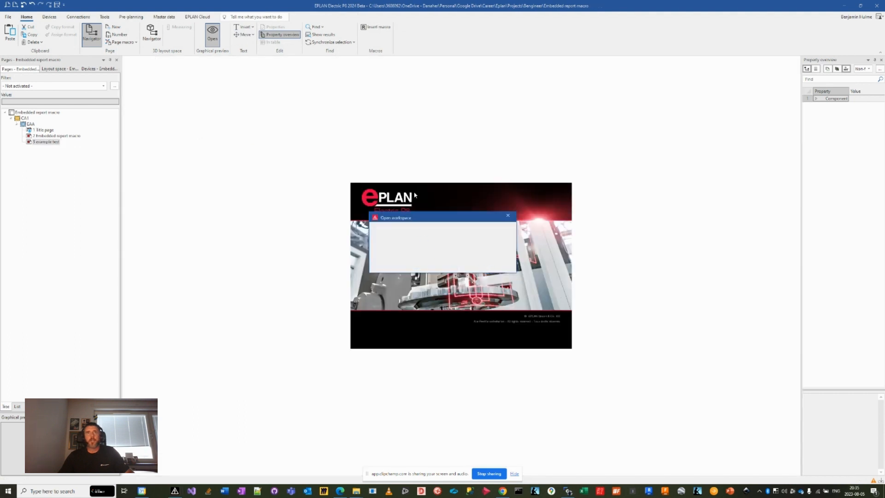